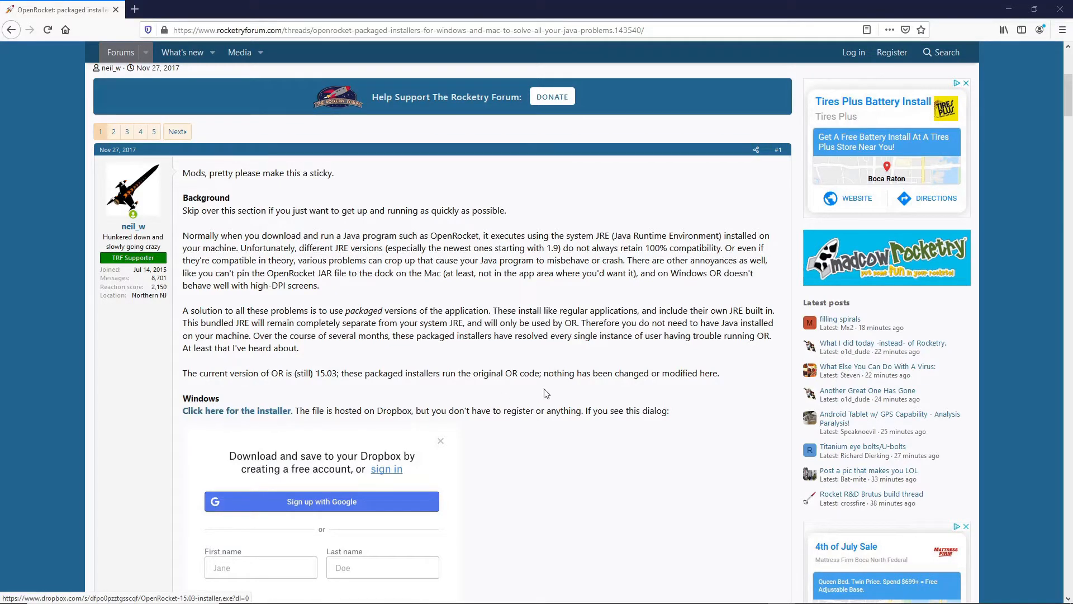
Examine the forum post's background notes and its Windows and Mac instructions for the packaged OpenRocket installers
scroll(543, 395, down, 8)
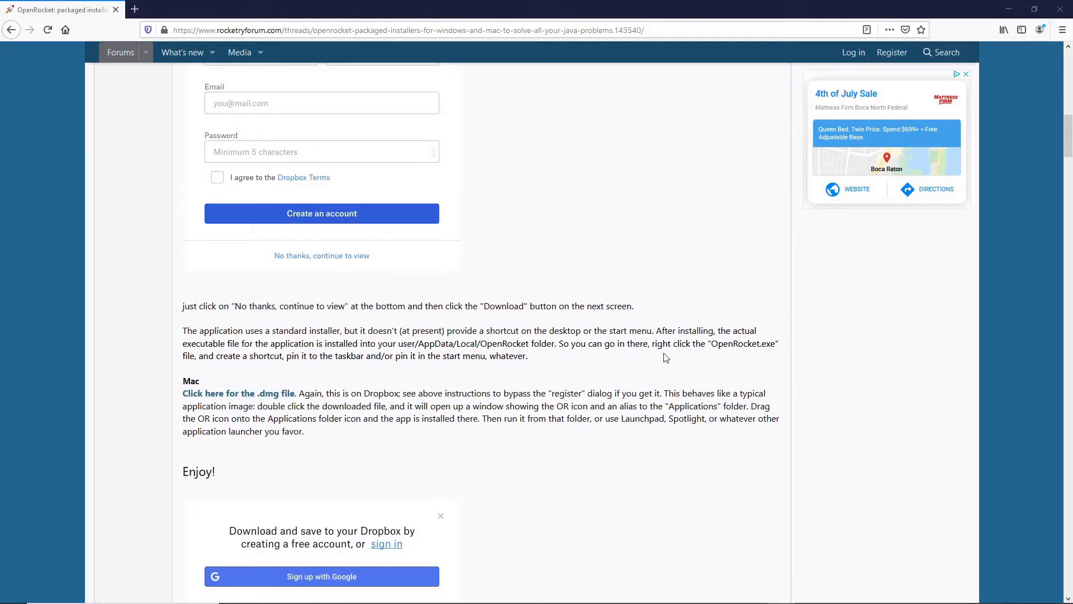
scroll(665, 358, up, 8)
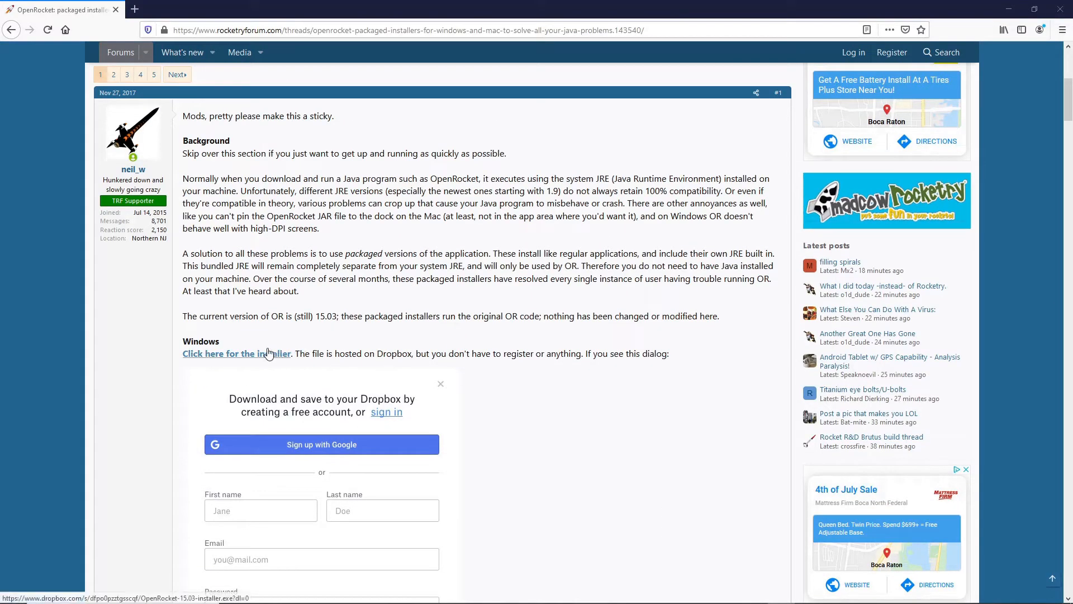
drag(222, 342, 181, 342)
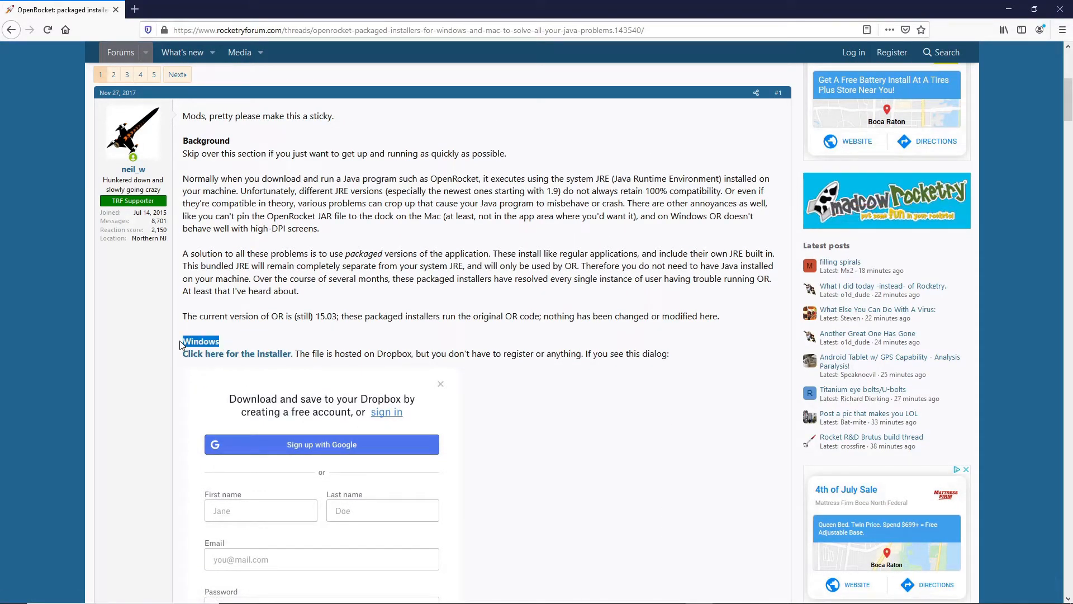
click(276, 343)
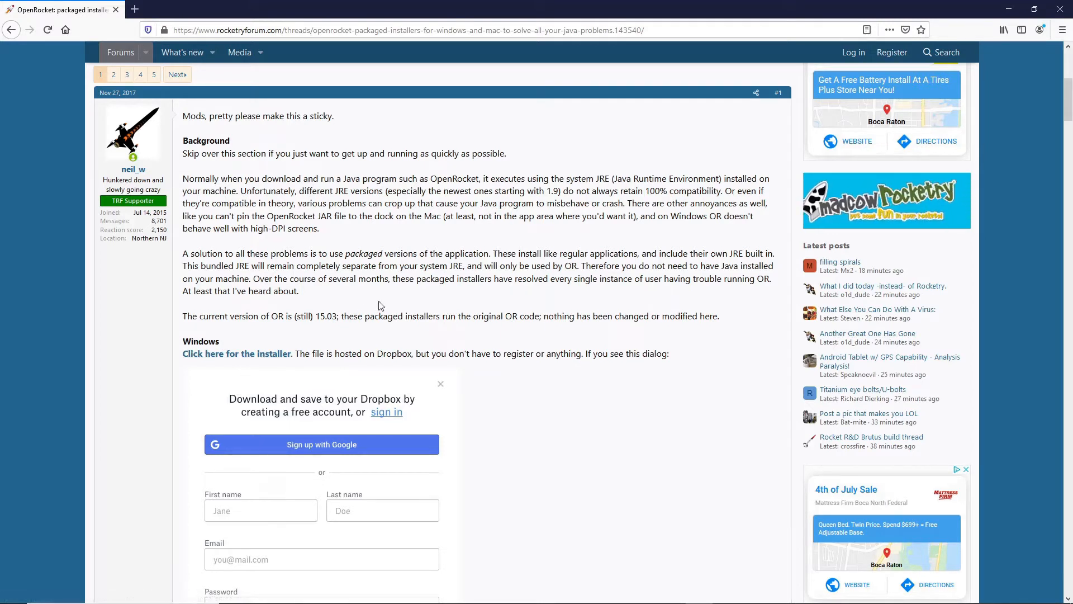
drag(185, 179, 444, 234)
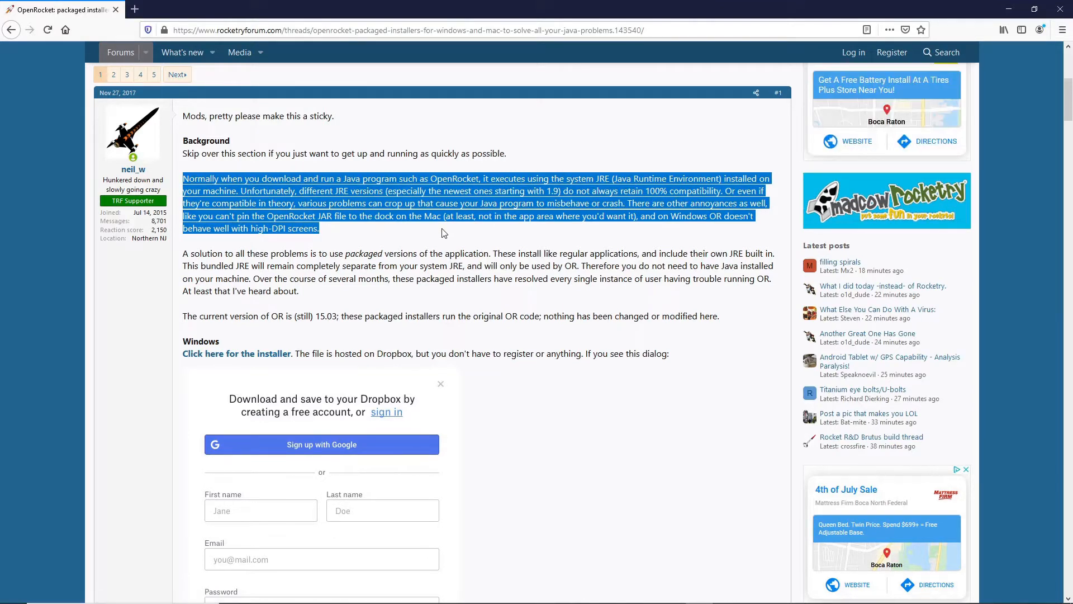
Open the Dropbox page of the Windows OpenRocket 15.03 installer from the forum post and dismiss the sign-up prompt
click(264, 358)
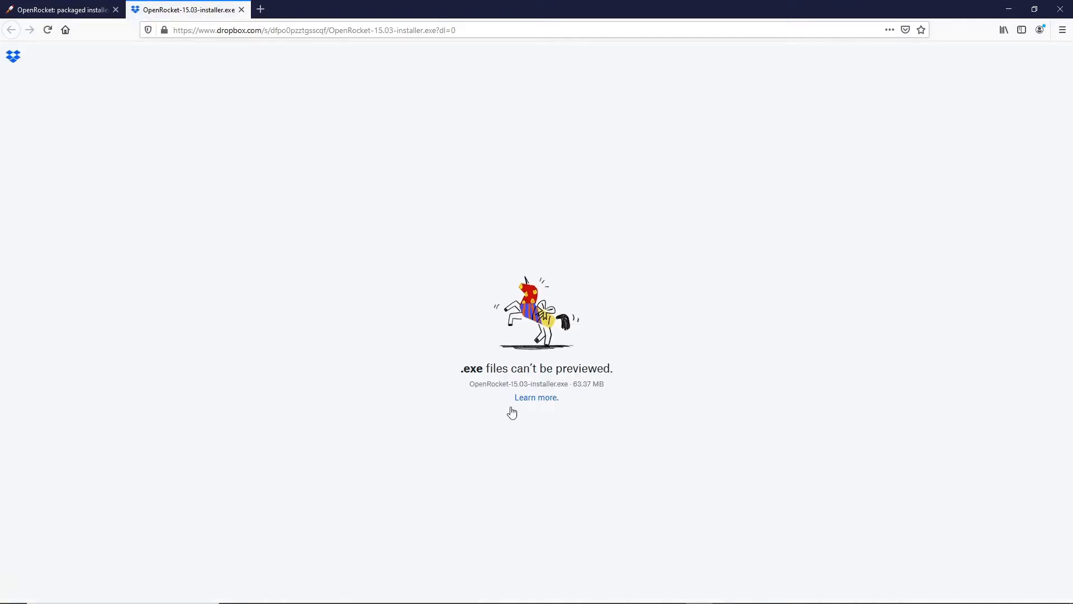
click(90, 7)
scroll(286, 414, down, 4)
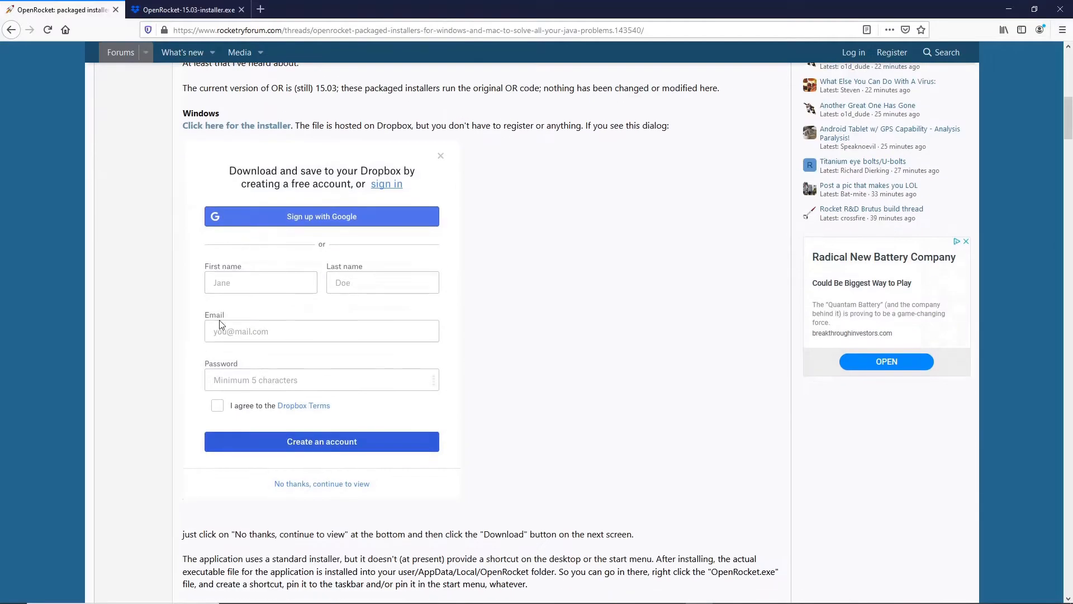
click(189, 8)
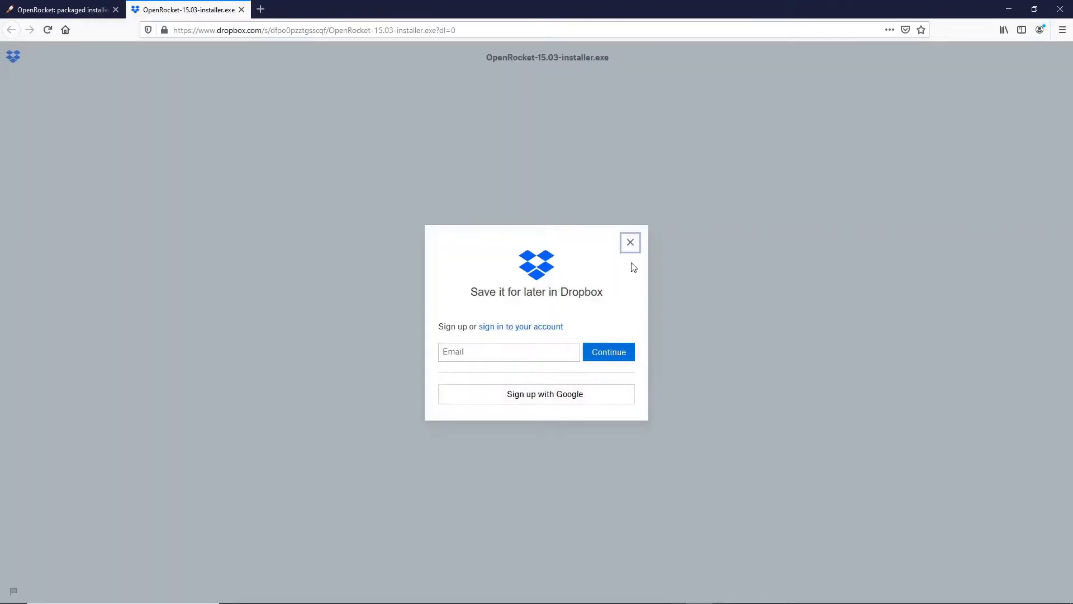
click(628, 241)
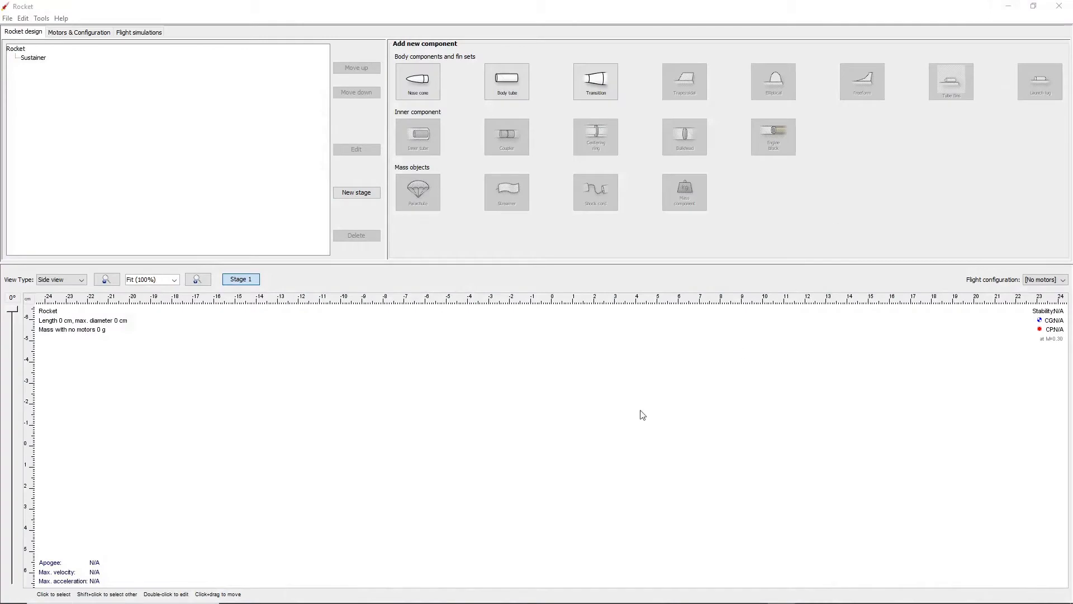
Switch to OpenRocket and add a nose cone with the Ogive shape to the sustainer
click(420, 96)
click(852, 184)
click(425, 81)
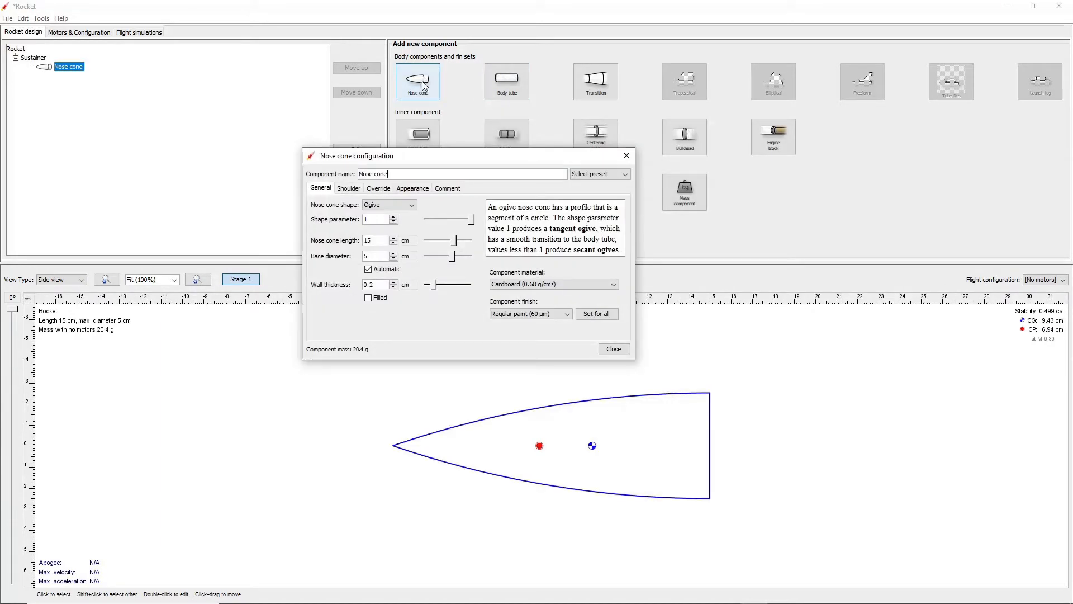
drag(450, 157, 548, 167)
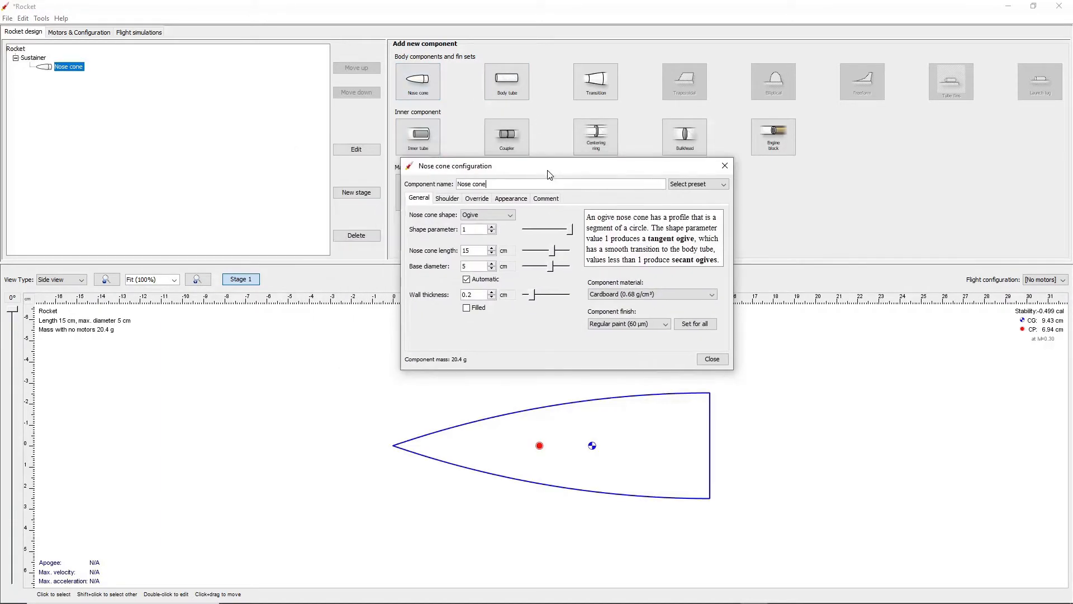
click(486, 218)
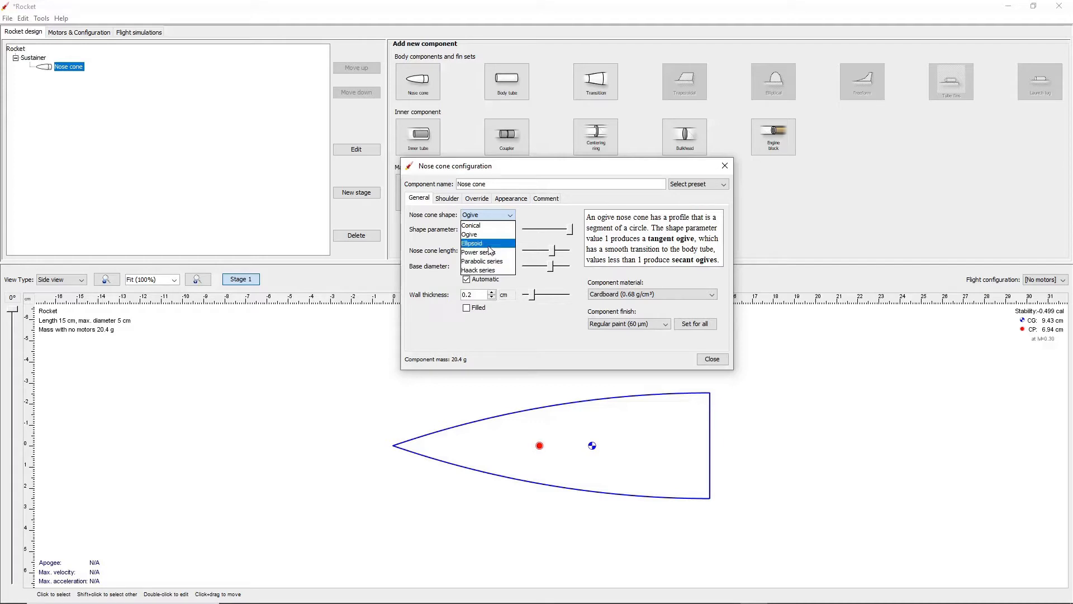
click(490, 236)
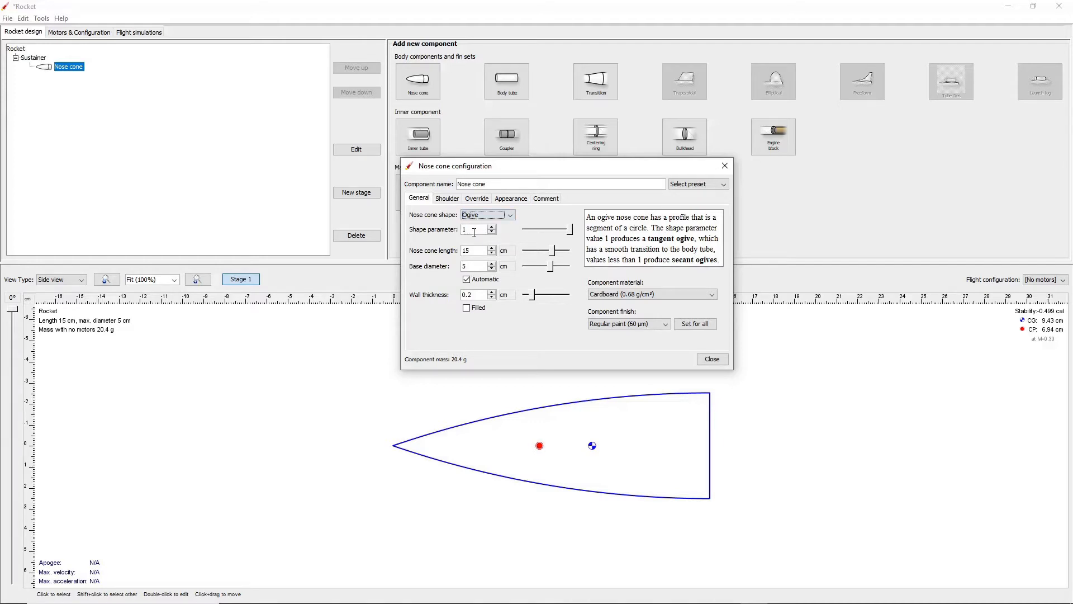
Set the nose cone's length to 22.9 cm, base diameter to 6.6 cm and wall thickness to 0.318 cm
click(474, 232)
double_click(471, 251)
text(22.9)
click(471, 266)
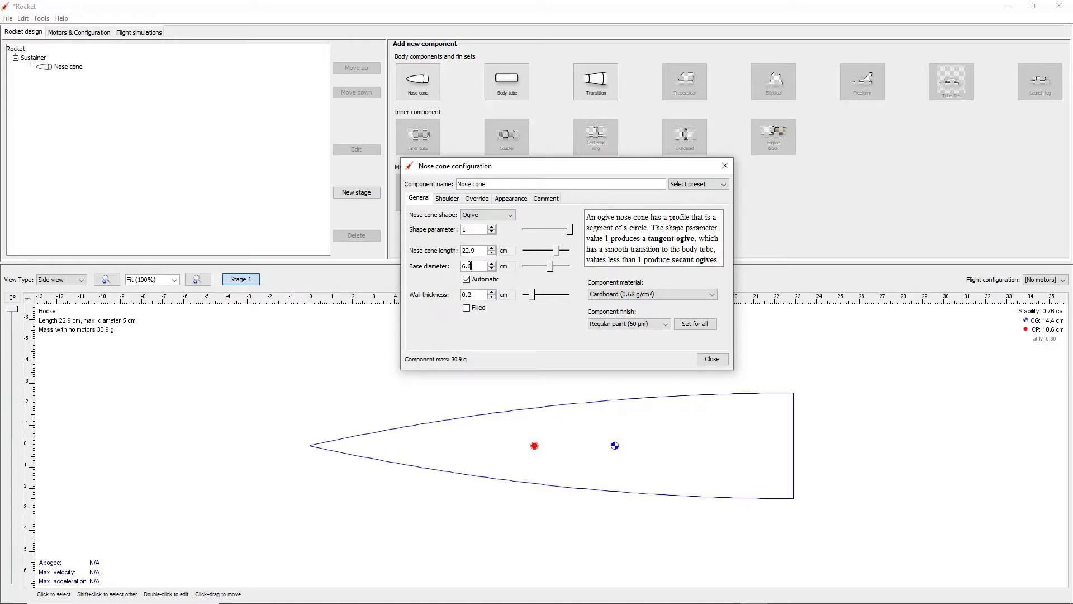
text(6.6)
key(Return)
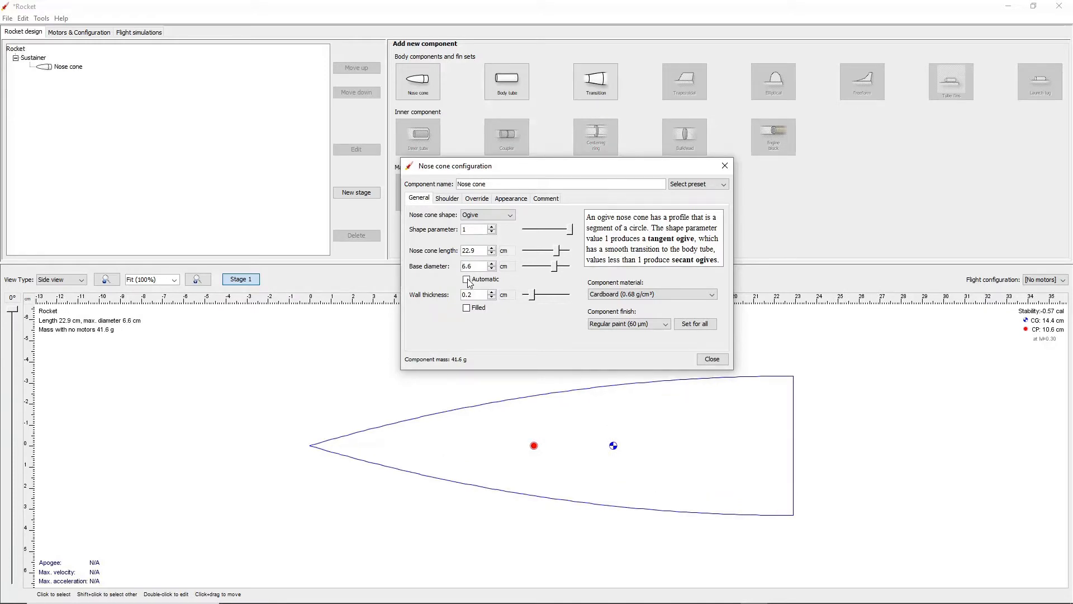
click(468, 280)
click(479, 296)
text(0.318)
key(Return)
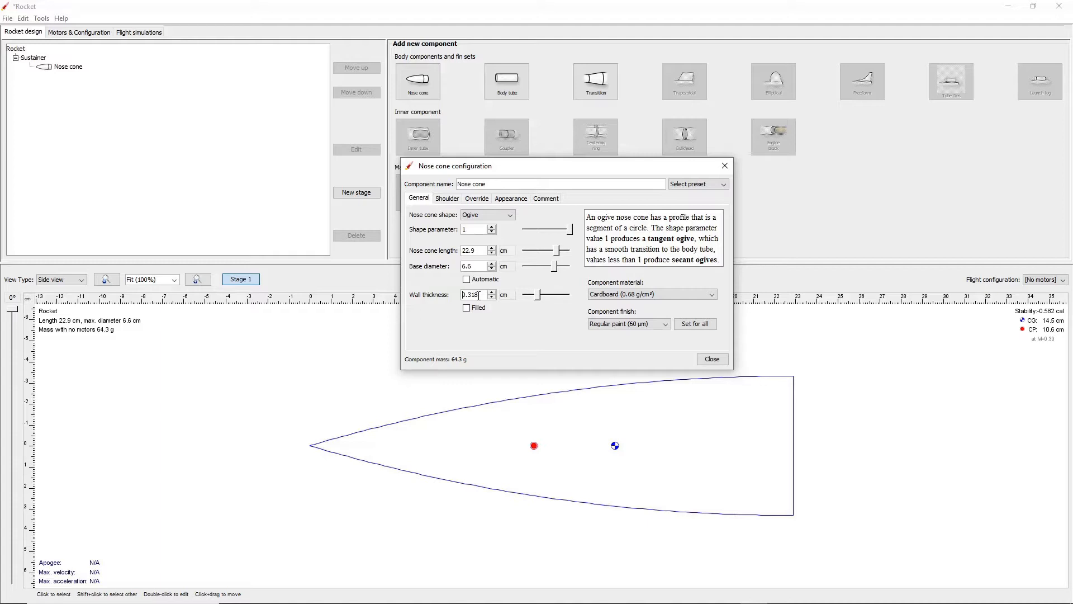
Set the nose cone's material to Polystyrene (1.05 g/cm³) and keep the Regular paint (60 µm) finish
click(608, 296)
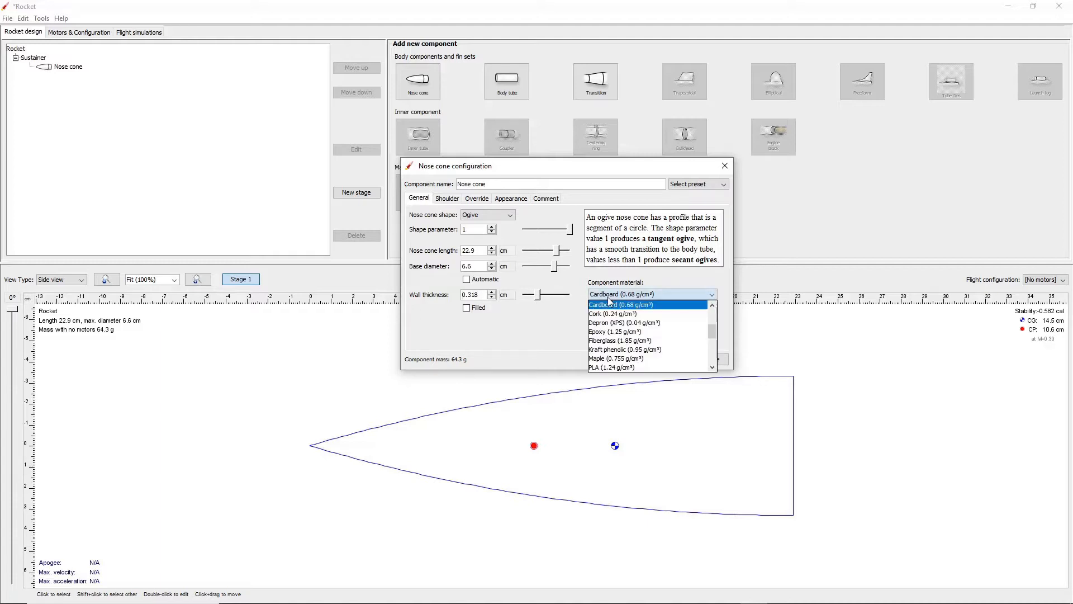
scroll(618, 335, down, 2)
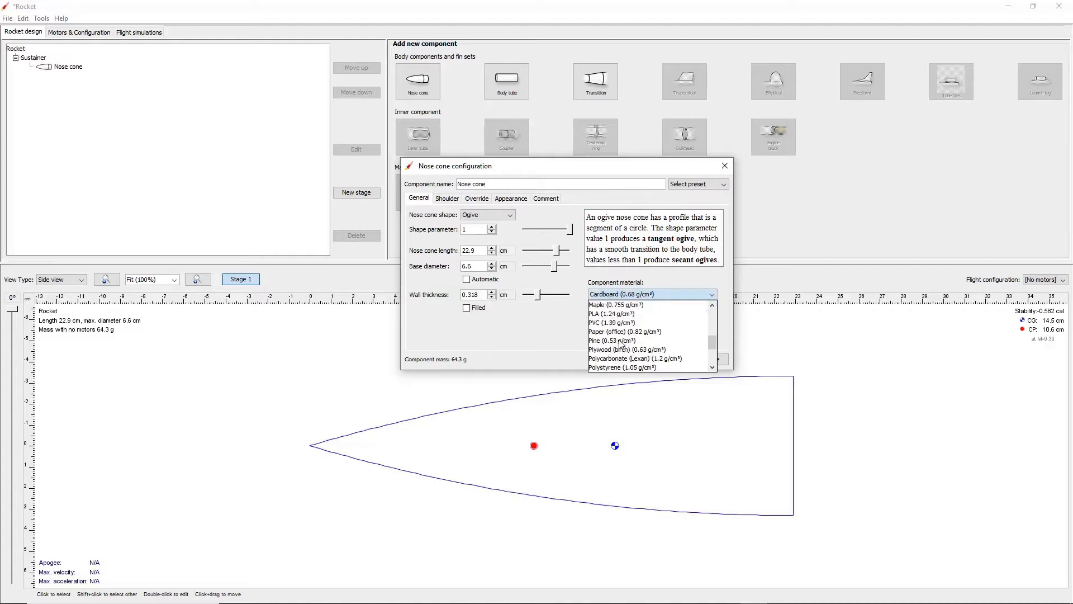
click(619, 366)
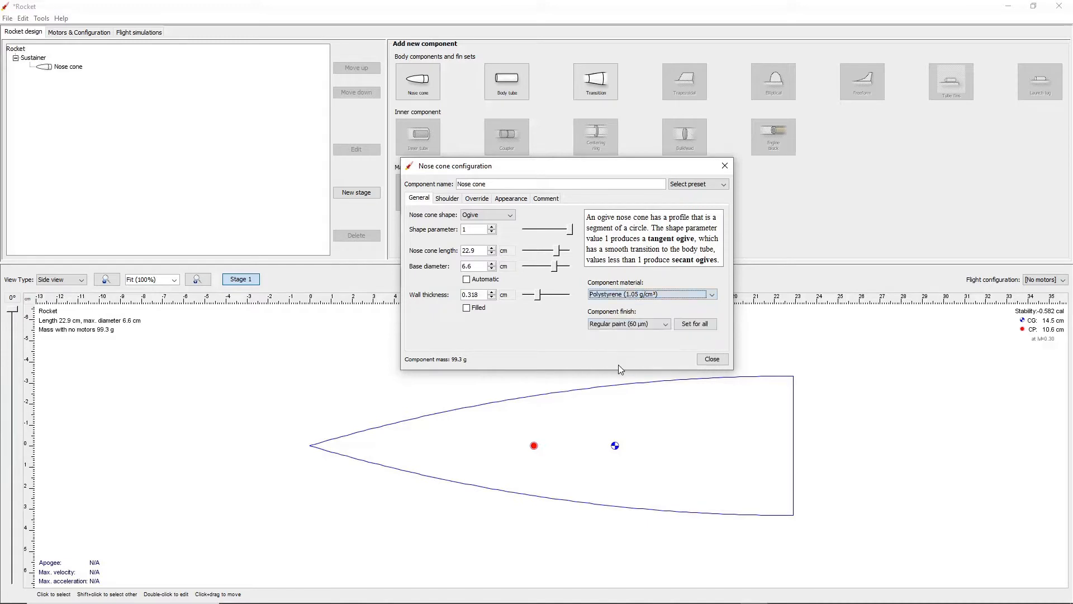
click(630, 326)
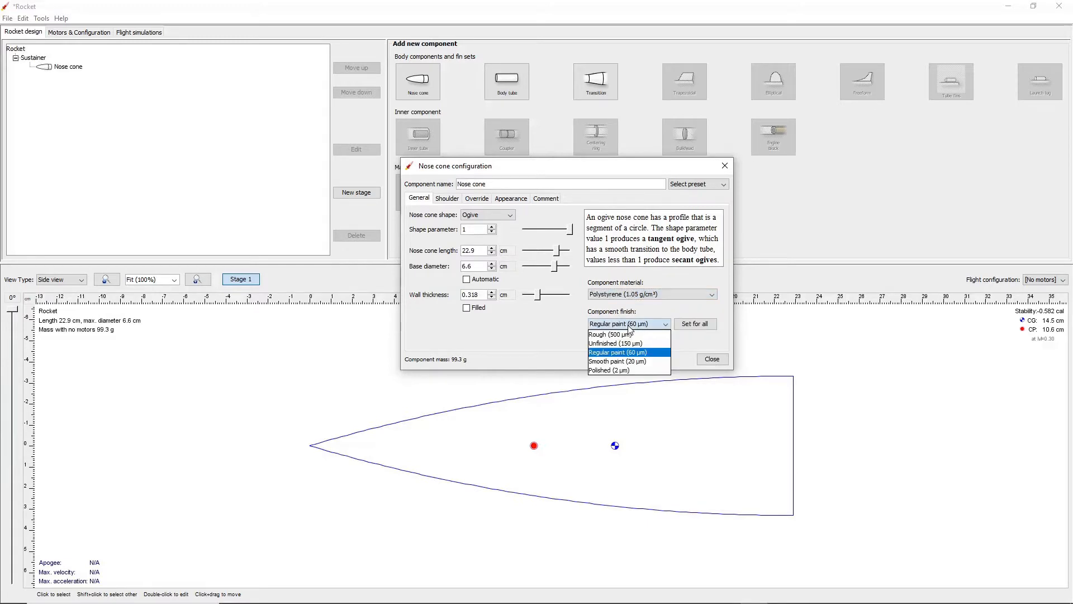
click(630, 326)
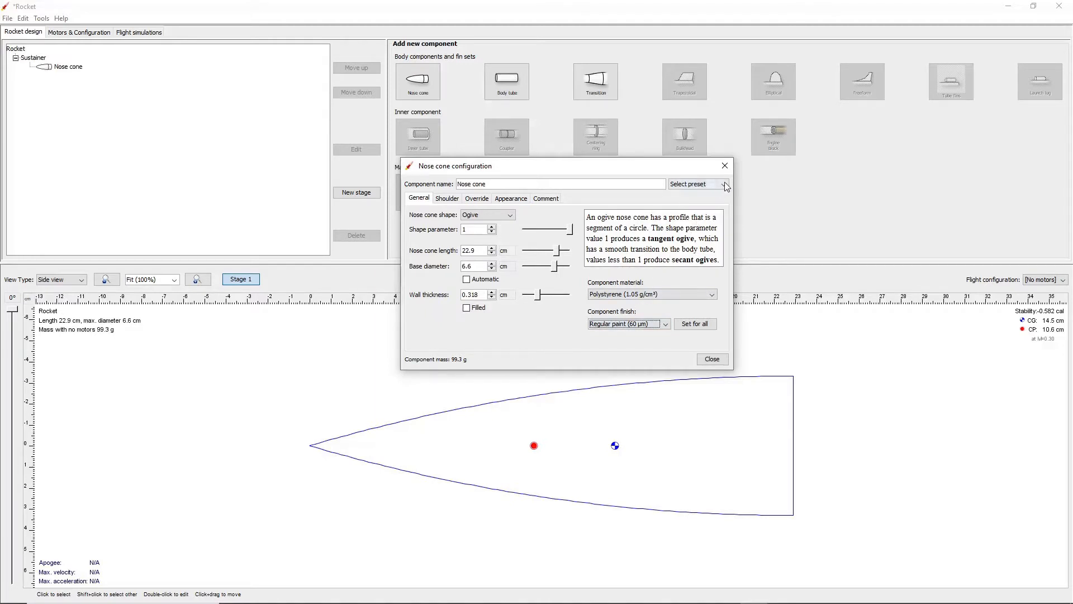
Give the nose cone a shoulder 6.3 cm in diameter and 6.65 cm long, and enter its thickness
click(444, 200)
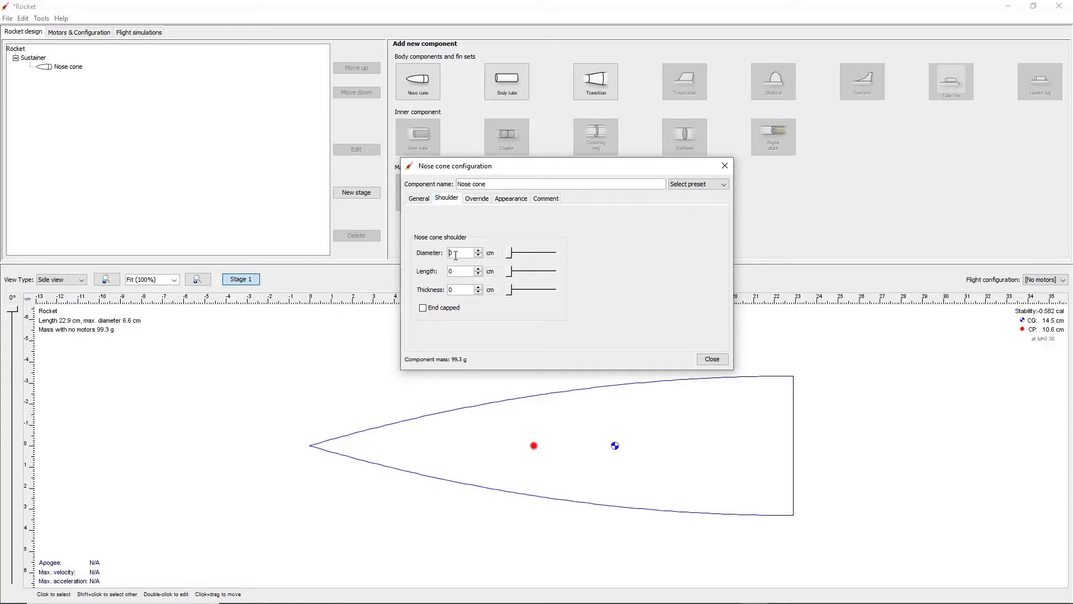
double_click(456, 256)
text(6.3)
key(Return)
text(6.65)
key(Return)
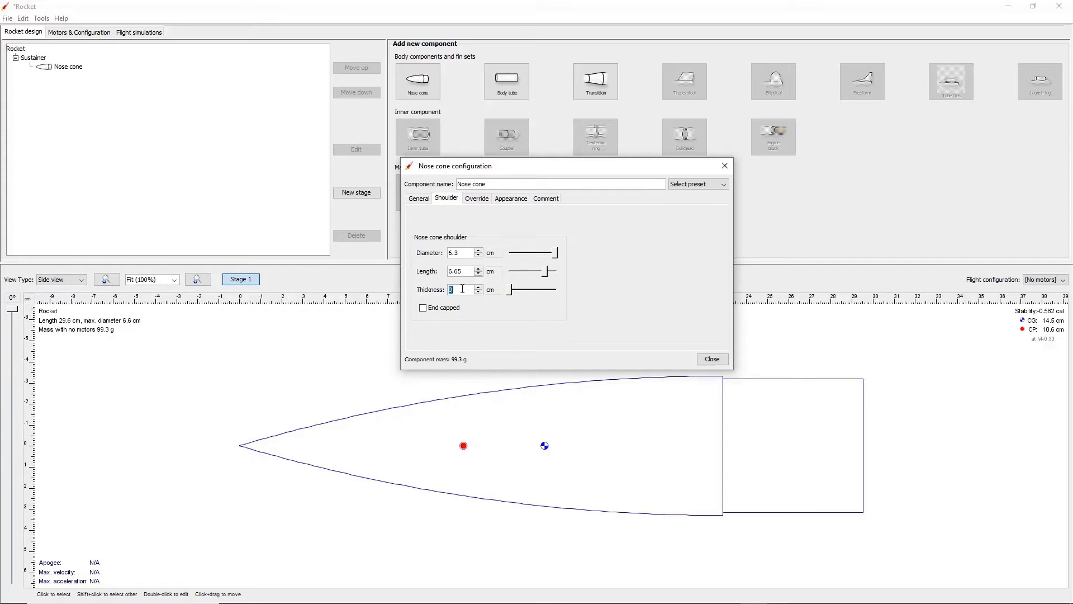
text(5)
key(Return)
Try overriding the nose cone's mass with 200 g and its center of gravity with 19 cm, and switch both overrides off
click(479, 201)
click(429, 245)
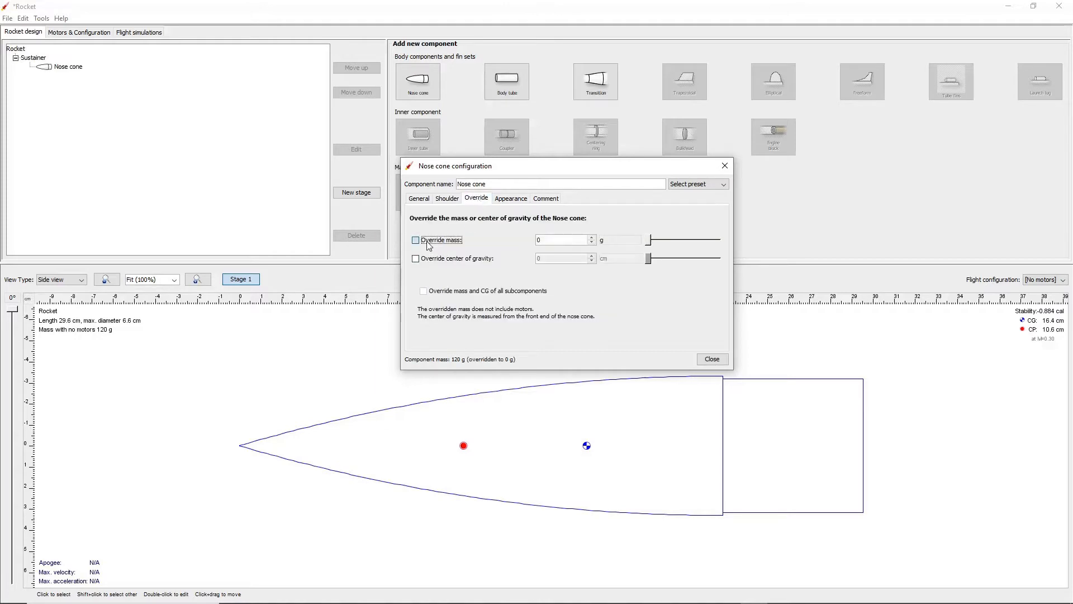
click(426, 260)
click(649, 241)
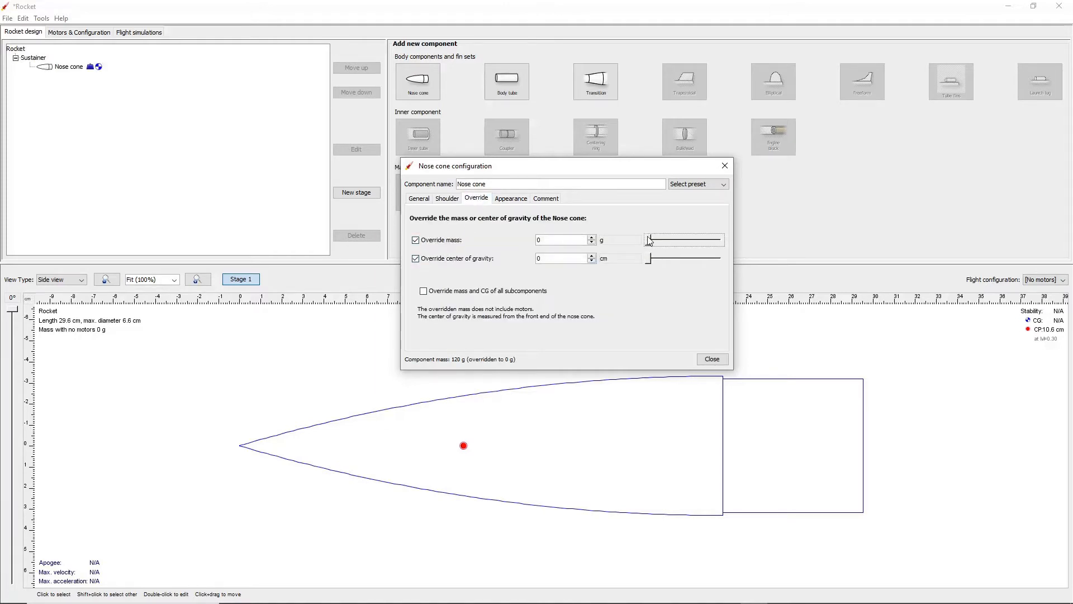
mouse_move(649, 240)
mouse_down()
mouse_move(699, 241)
mouse_move(711, 263)
mouse_up()
click(433, 260)
click(427, 244)
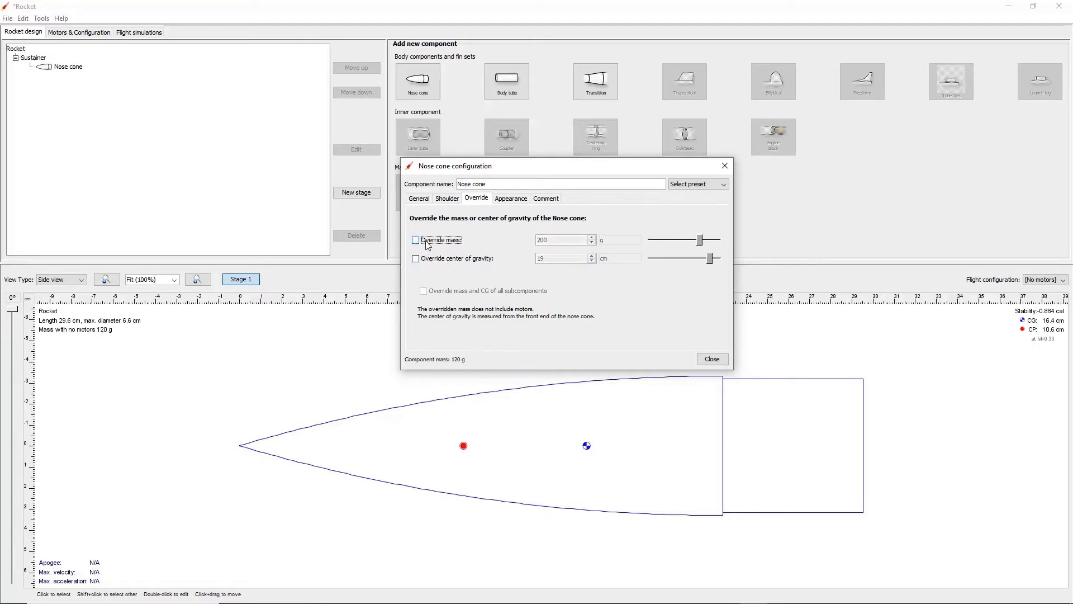
Try a red figure color for the nose cone and restore the default color
click(520, 200)
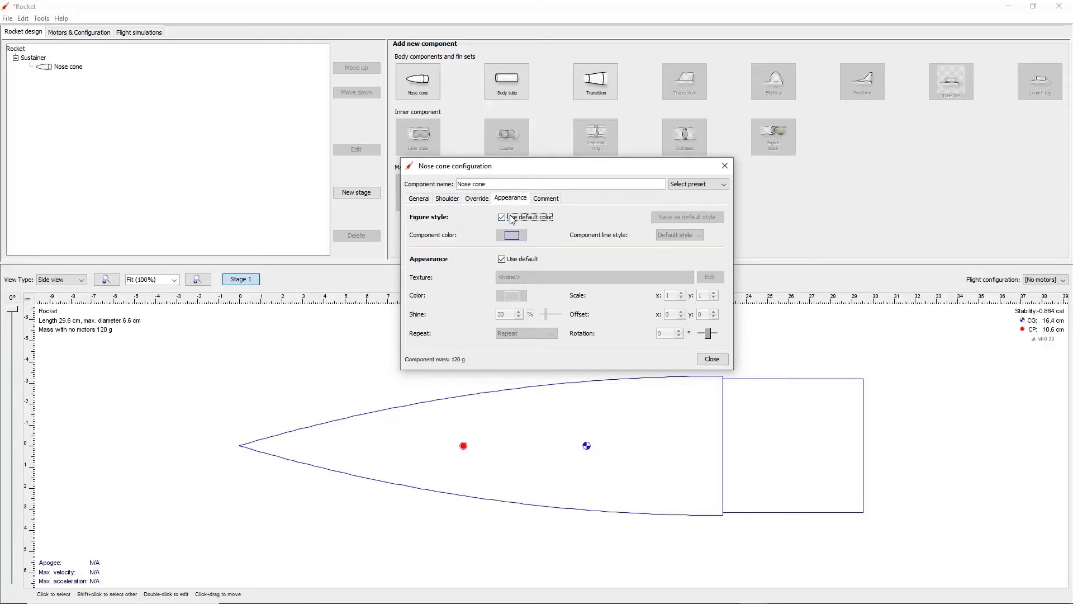
click(512, 220)
click(511, 235)
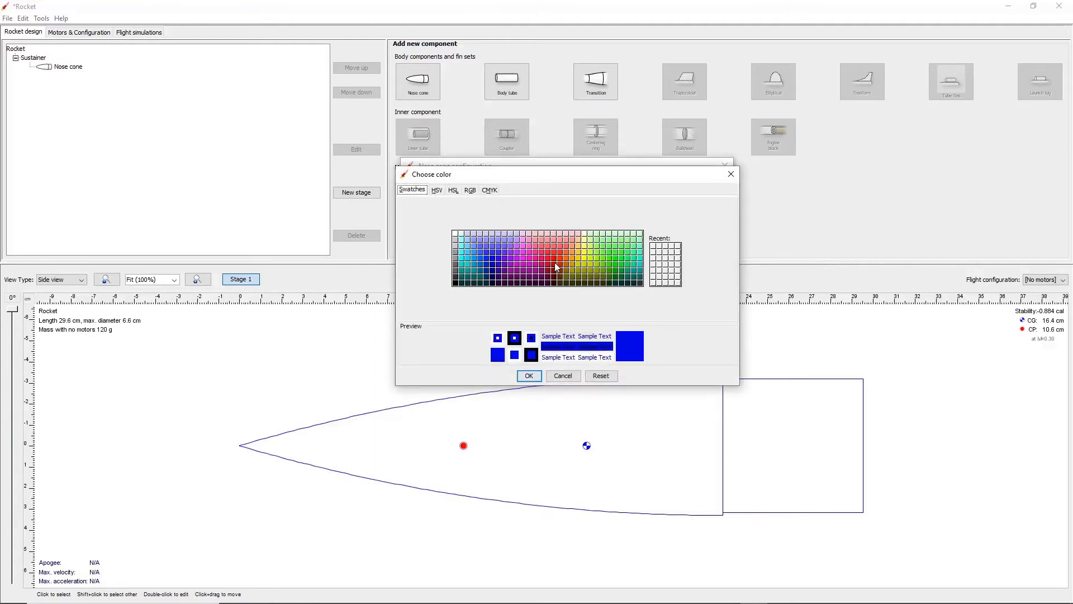
click(557, 268)
click(529, 376)
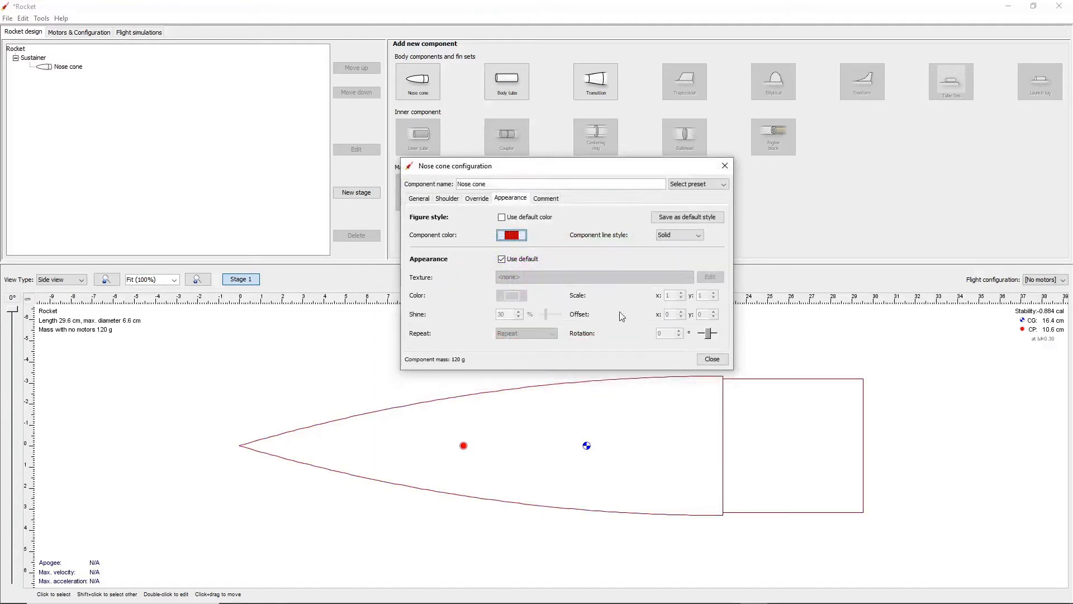
click(510, 218)
Try a custom appearance for the nose cone, check its texture options, and restore the default appearance
click(513, 260)
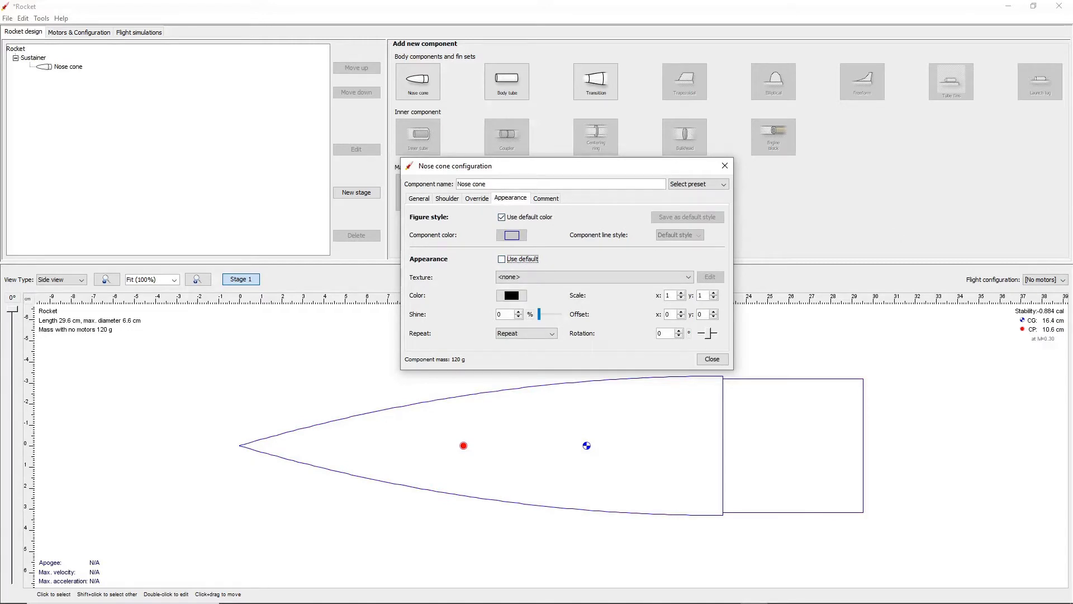
click(630, 276)
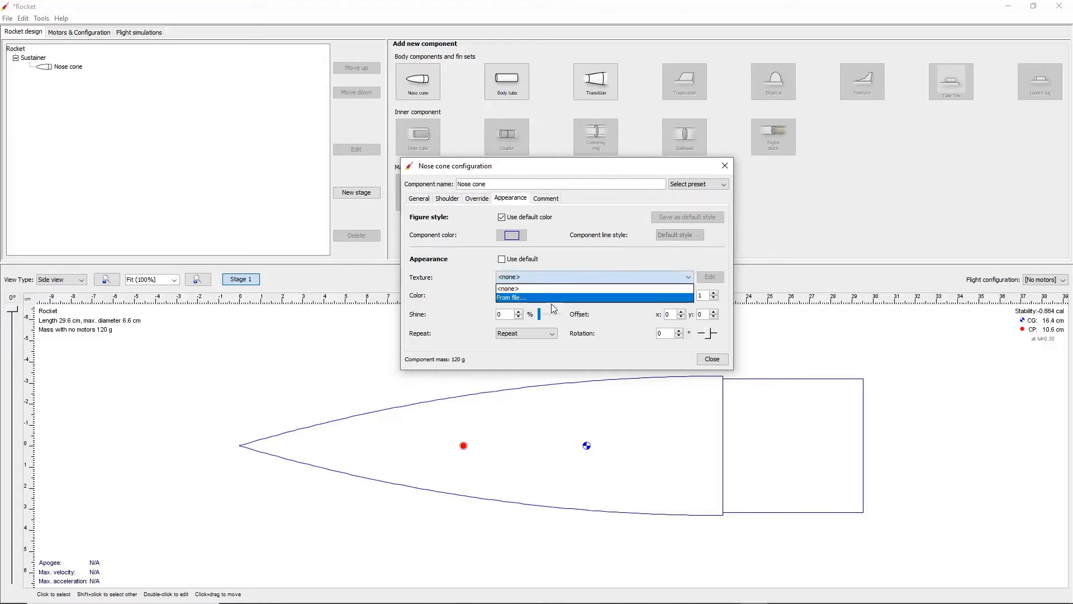
click(561, 261)
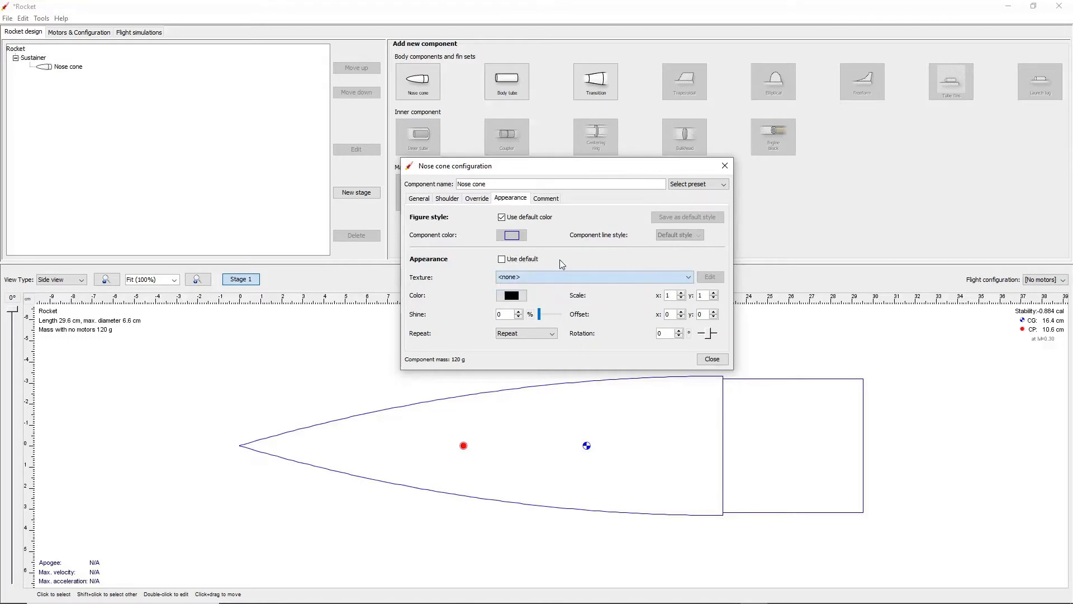
click(502, 260)
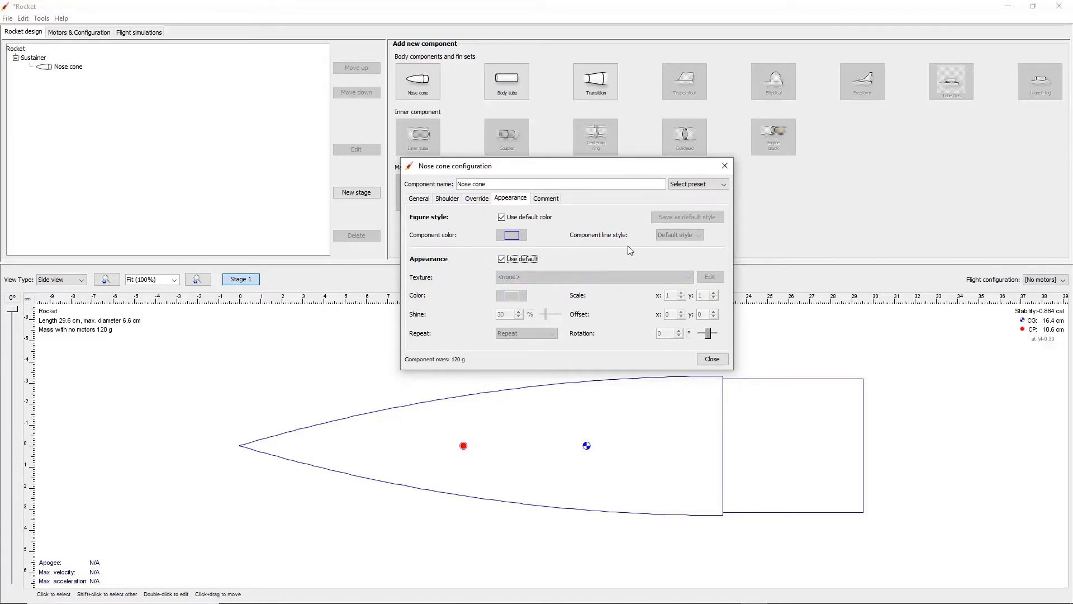
Try the comment "This is a nose cone!" on the nose cone, erase it, and close the configuration
click(540, 200)
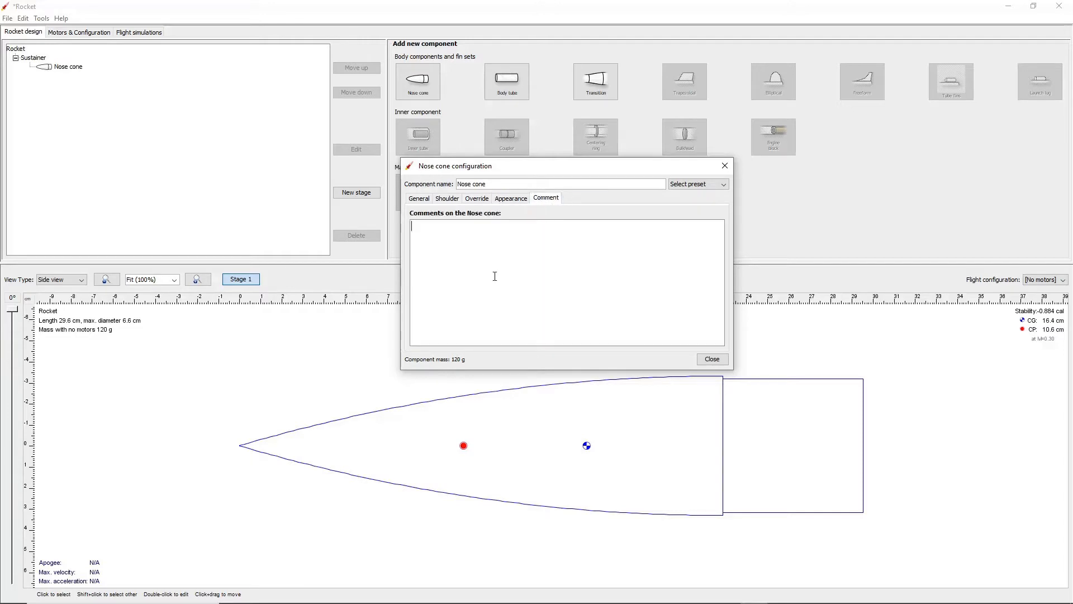
text(This is a nose cone!)
key(BackSpace)
key(BackSpace)
key(BackSpace)
key(BackSpace)
key(BackSpace)
key(BackSpace)
key(BackSpace)
key(BackSpace)
key(BackSpace)
key(BackSpace)
key(BackSpace)
key(BackSpace)
key(BackSpace)
key(BackSpace)
key(BackSpace)
key(BackSpace)
key(BackSpace)
key(BackSpace)
key(BackSpace)
click(712, 359)
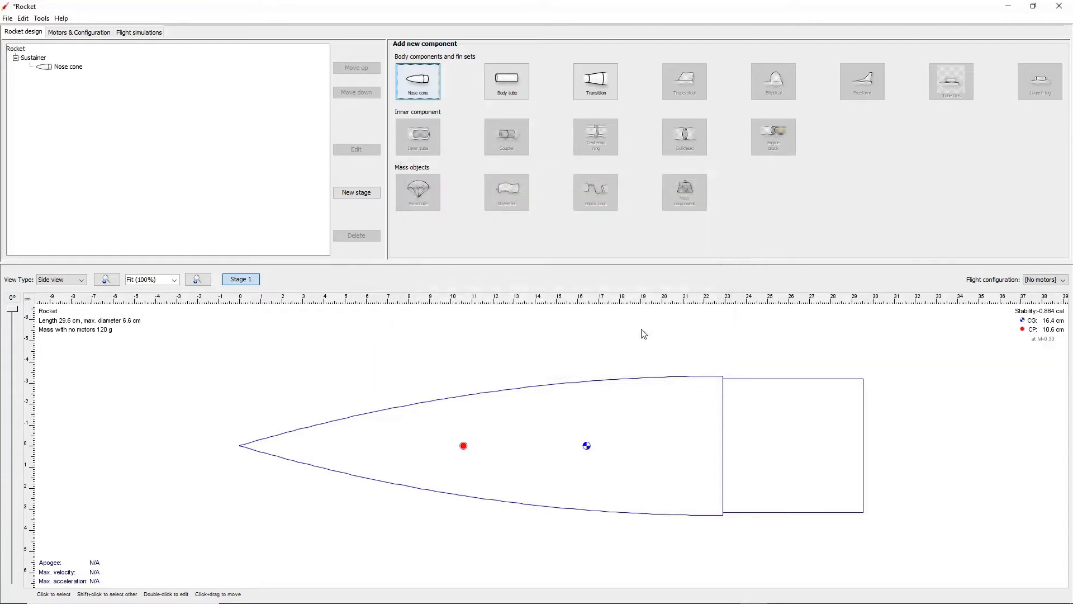
Add a body tube behind the nose cone and set its length to 25.4 cm
click(513, 83)
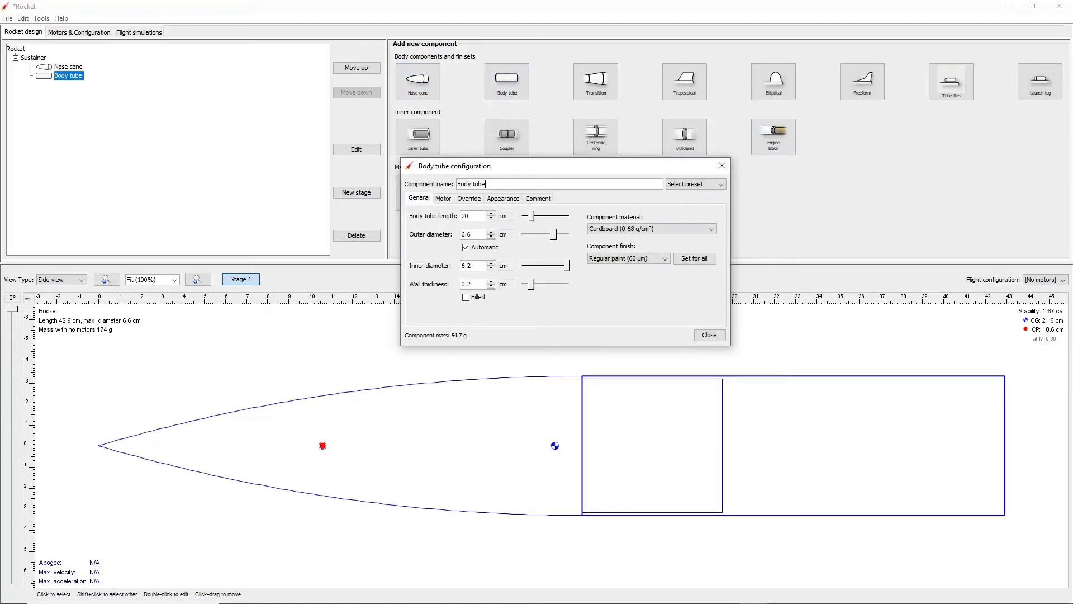
click(467, 218)
double_click(478, 216)
text(25.4)
key(Return)
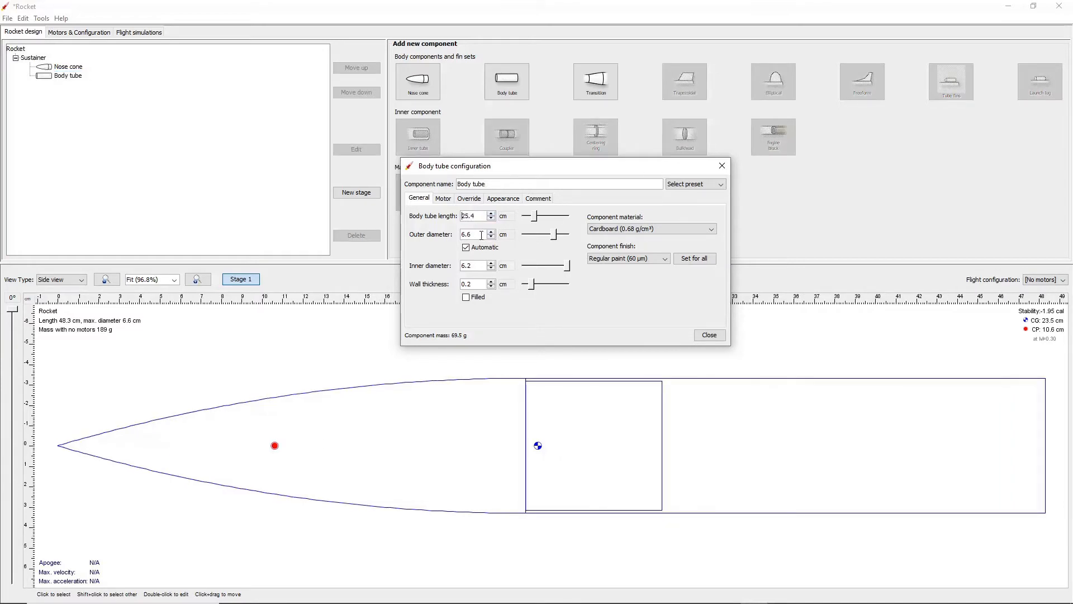
Check the body tube's outer diameter and wall thickness, and examine its material and finish options
double_click(482, 236)
text(6.6)
click(481, 285)
click(659, 229)
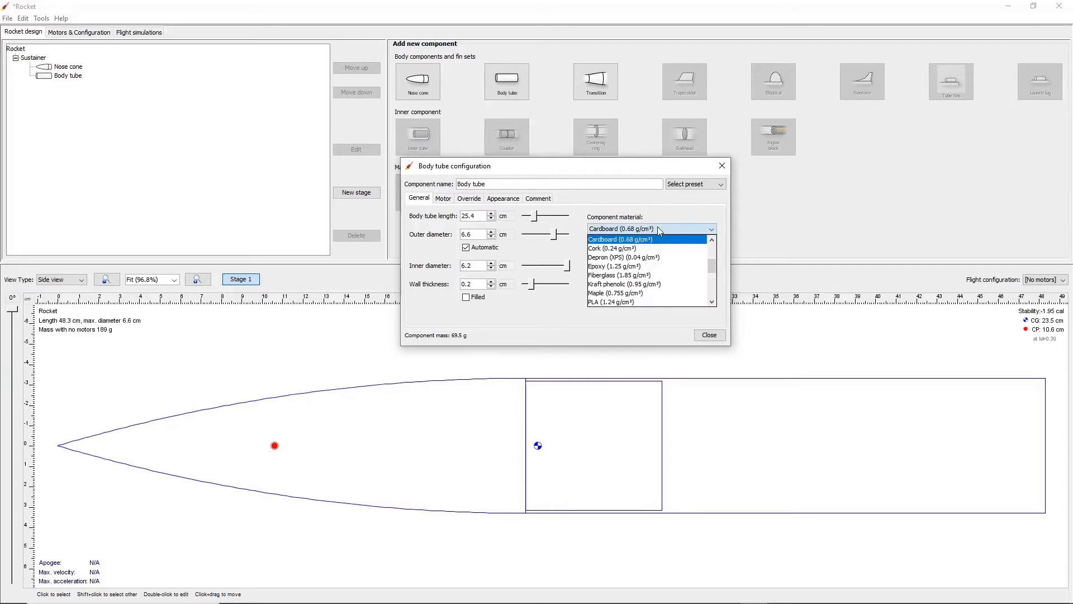
click(658, 228)
click(642, 260)
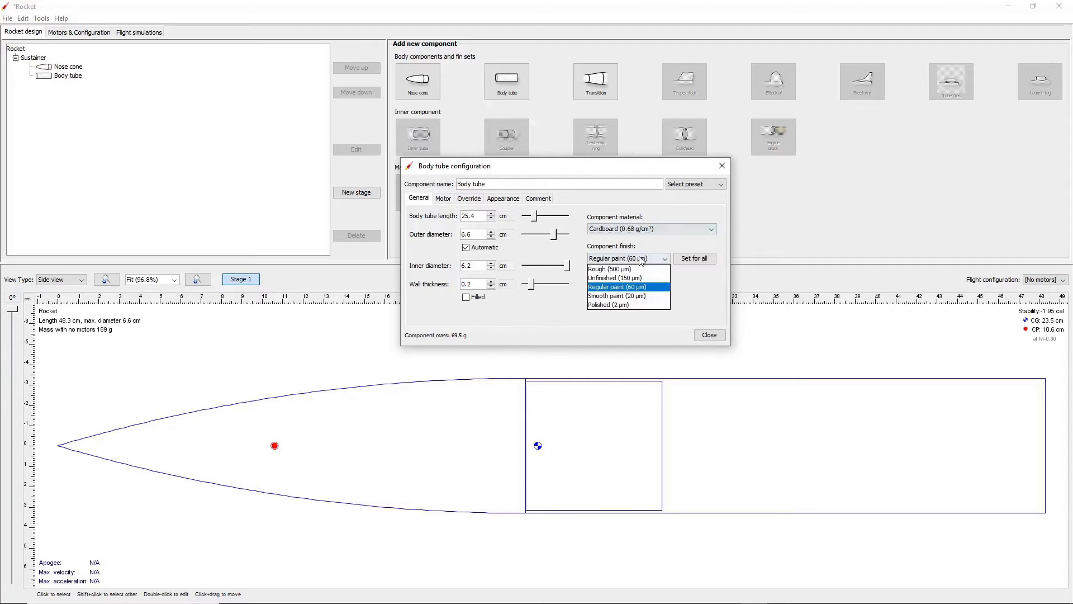
click(642, 260)
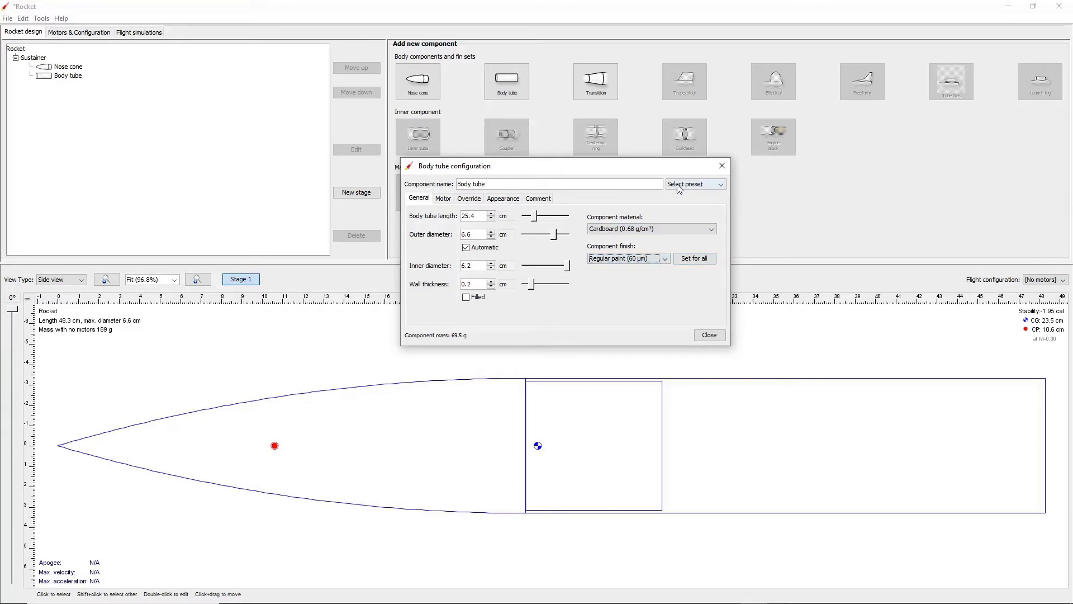
Mark the LOC/Precision body tubes LOC BT-2.14 and LOC BT-5.38 in the preset database as quick preset choices
click(709, 187)
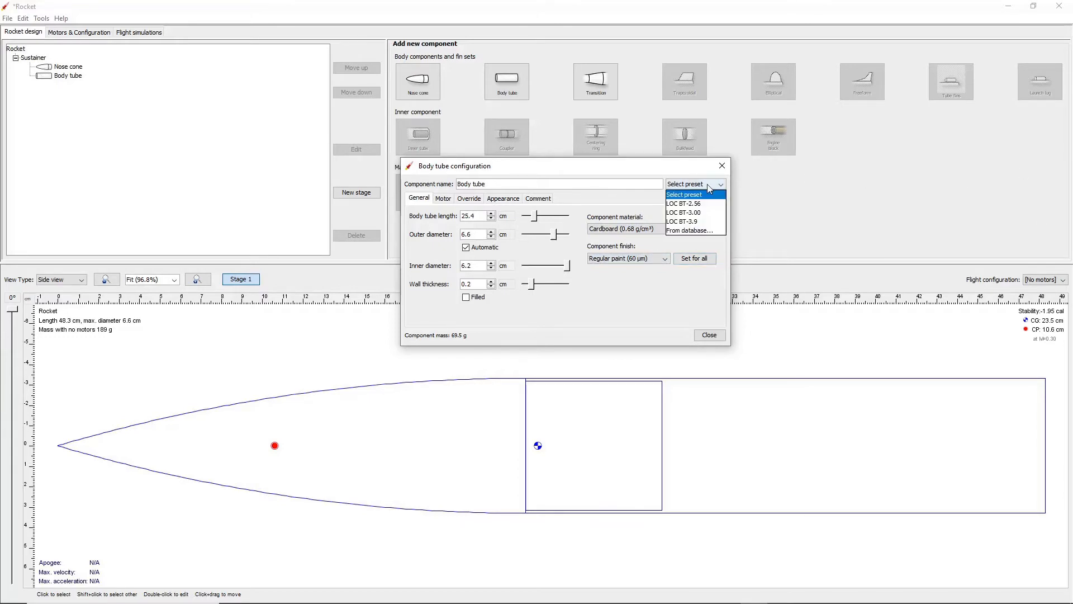
click(694, 231)
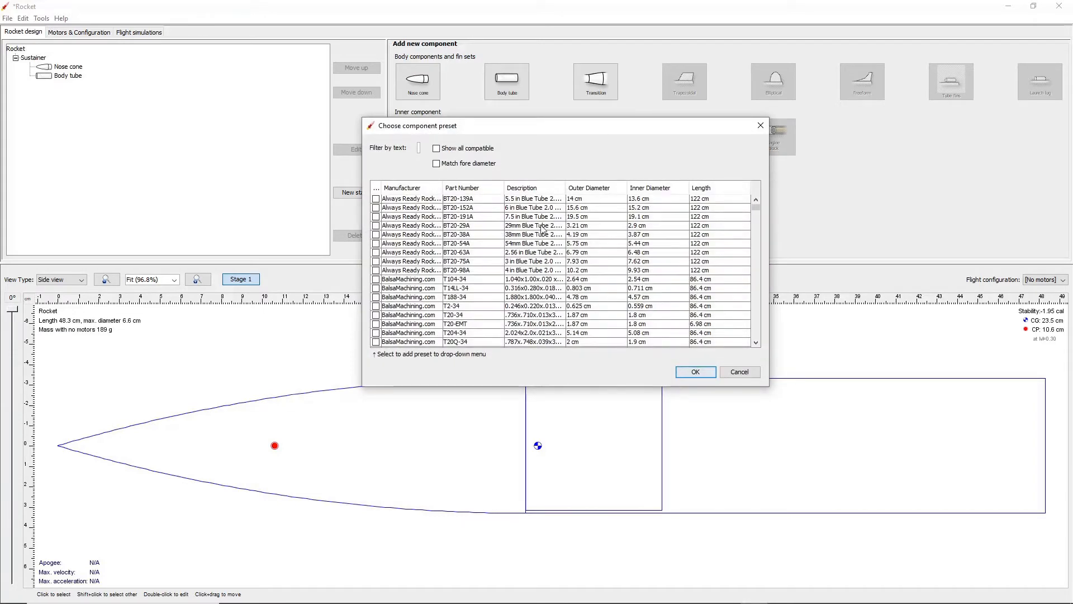
scroll(543, 230, down, 20)
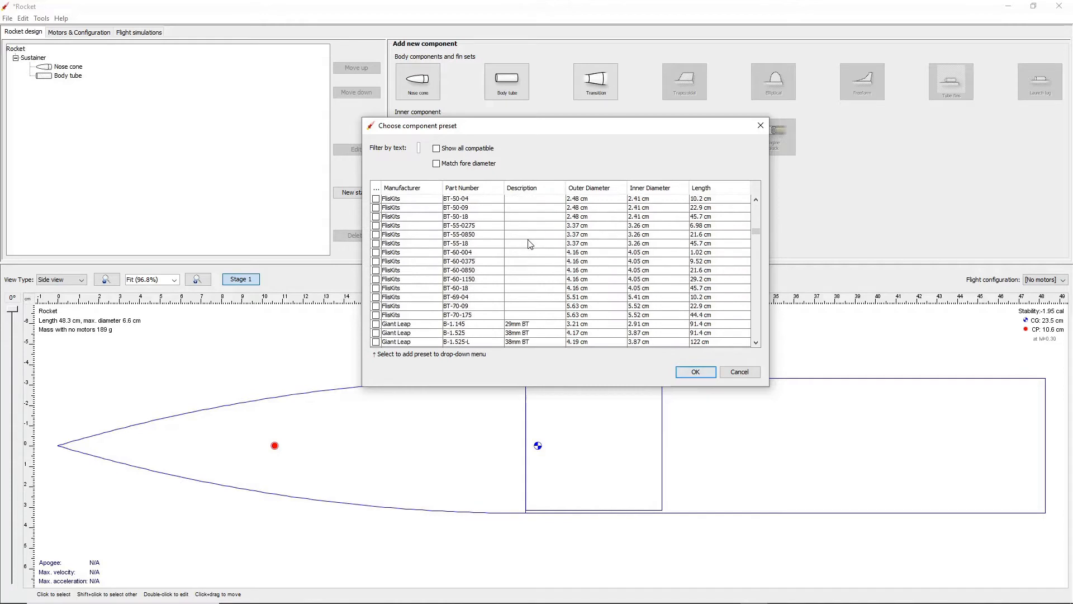
scroll(530, 244, down, 15)
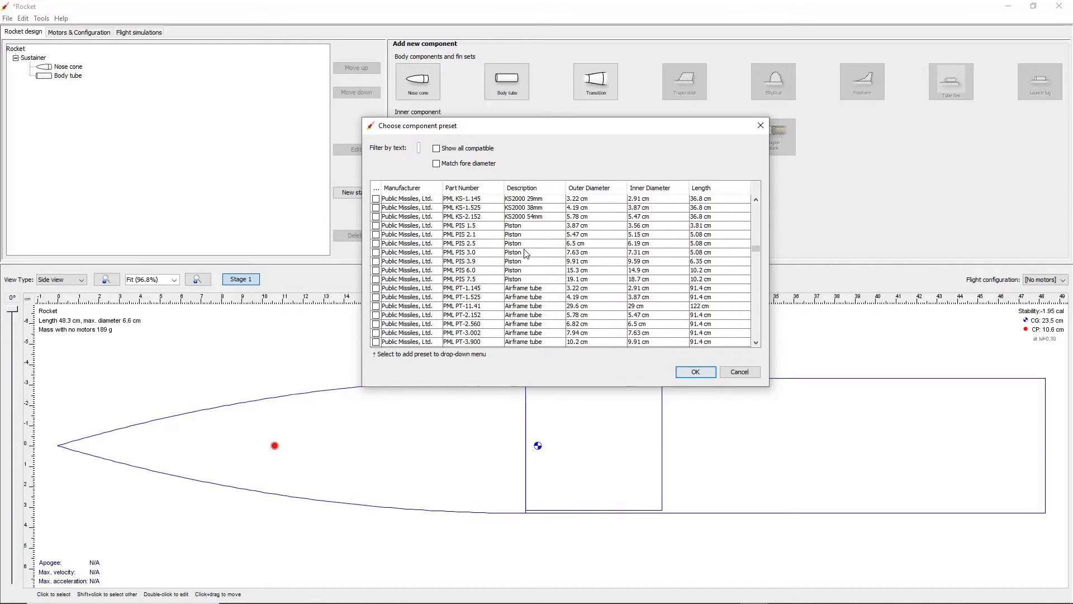
scroll(526, 255, up, 10)
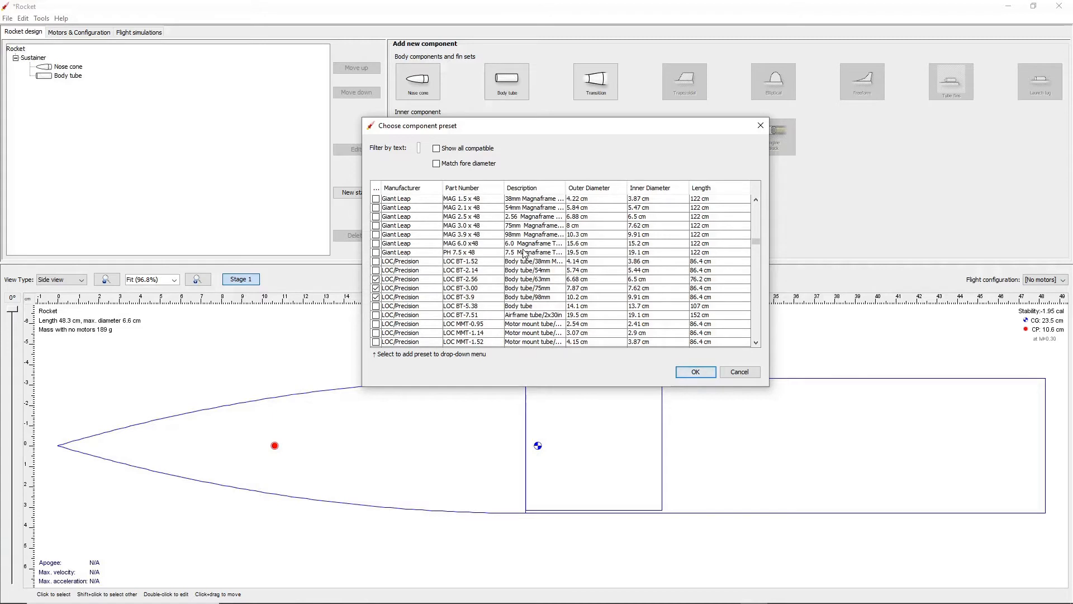
scroll(525, 255, down, 1)
click(418, 245)
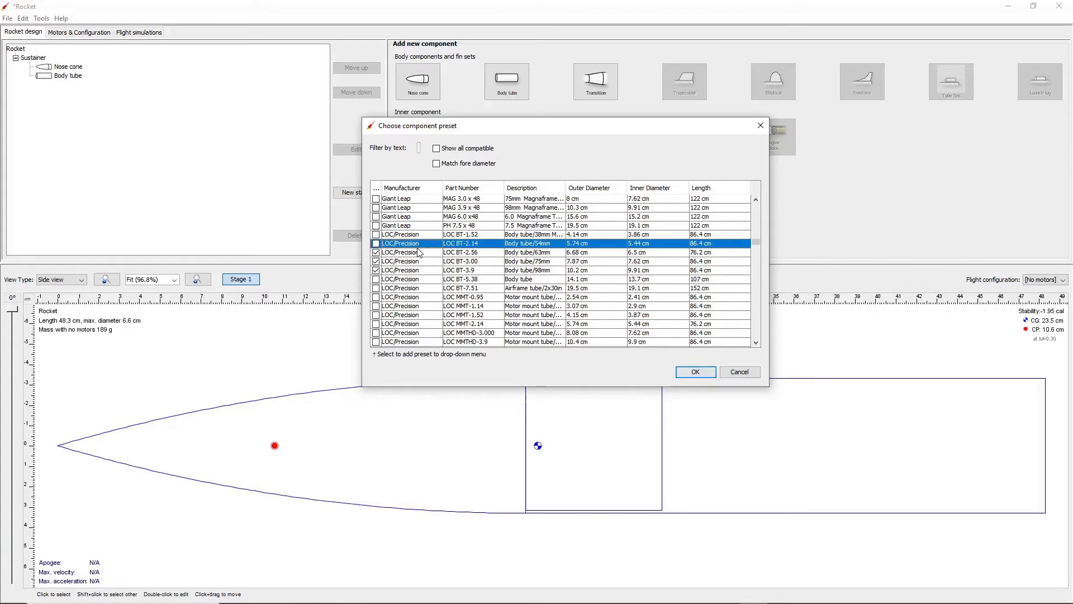
click(377, 244)
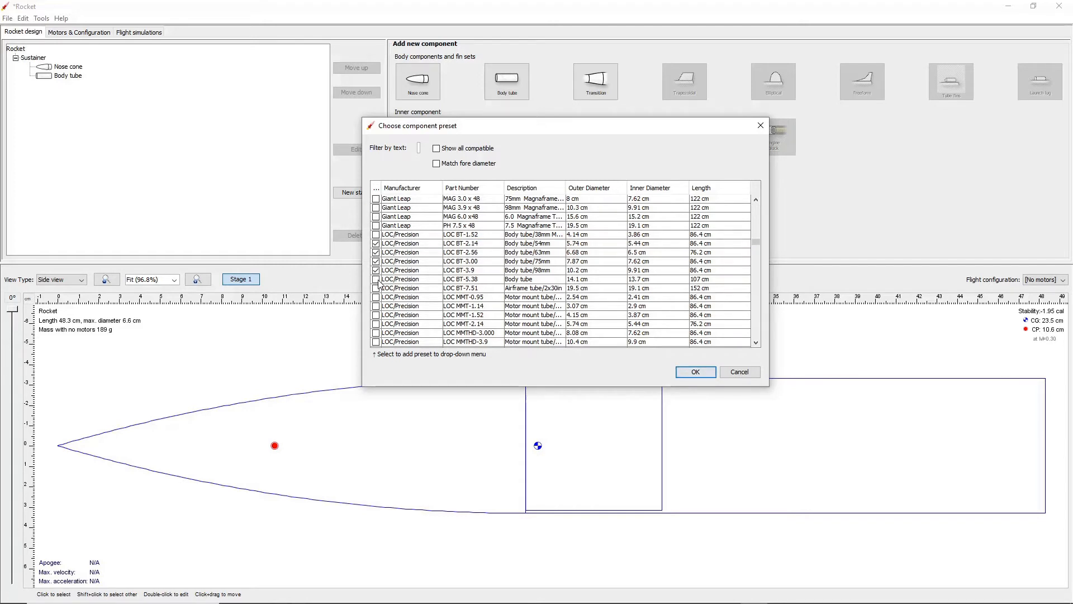
click(377, 281)
click(695, 372)
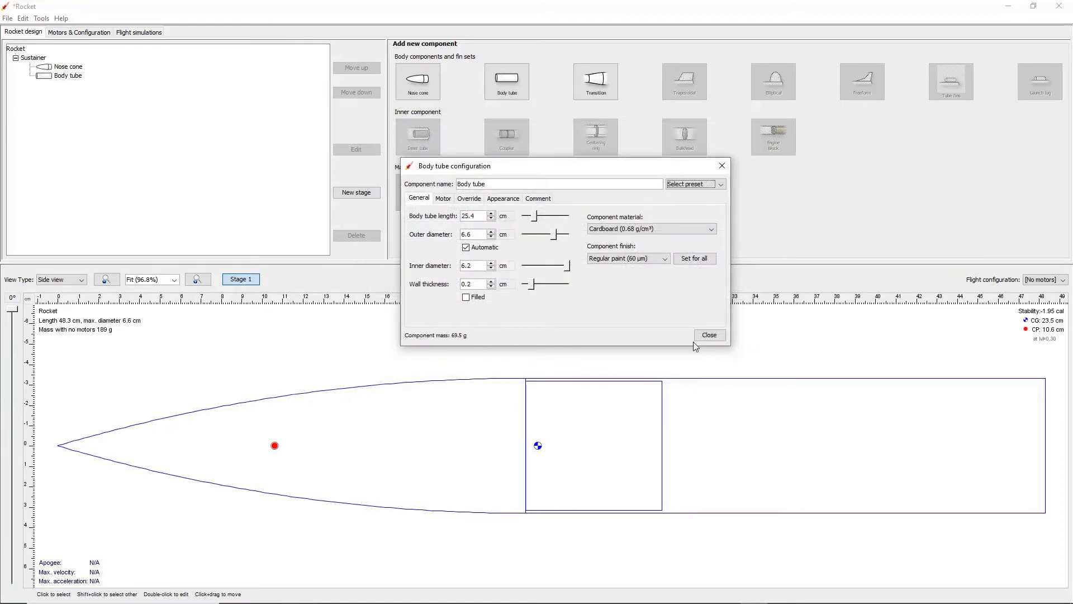
Try the LOC BT-2.56 preset on the body tube, and undo it after closing the configuration
click(715, 186)
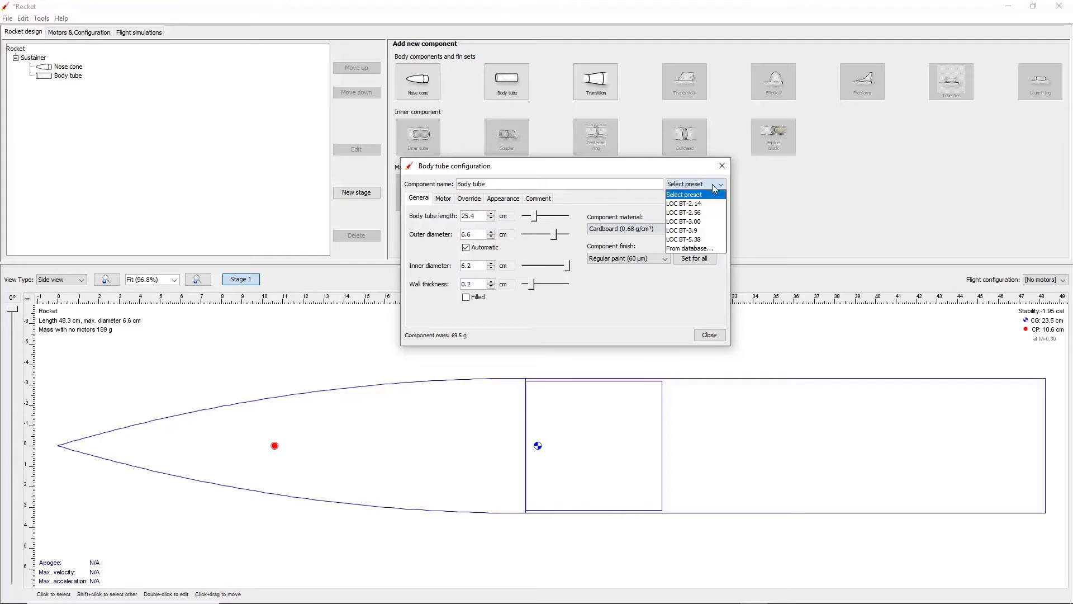
click(699, 213)
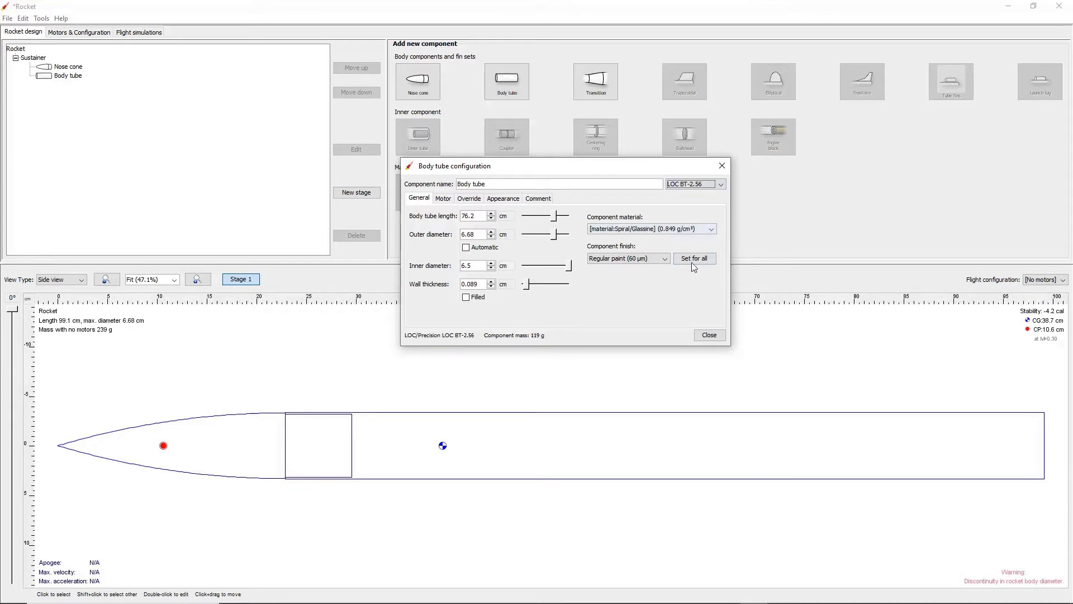
click(706, 336)
click(25, 19)
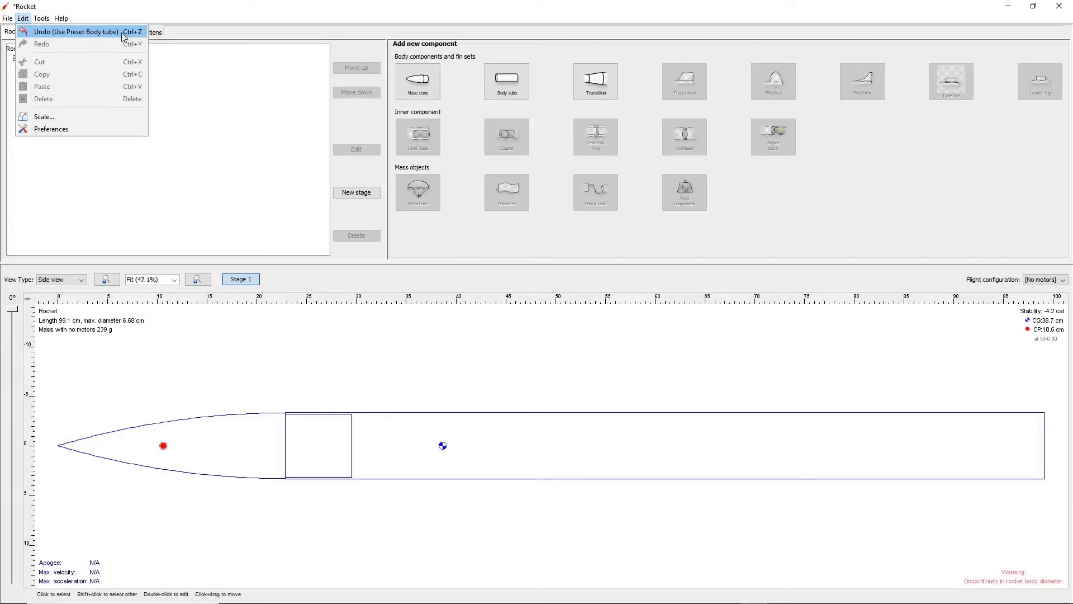
click(139, 34)
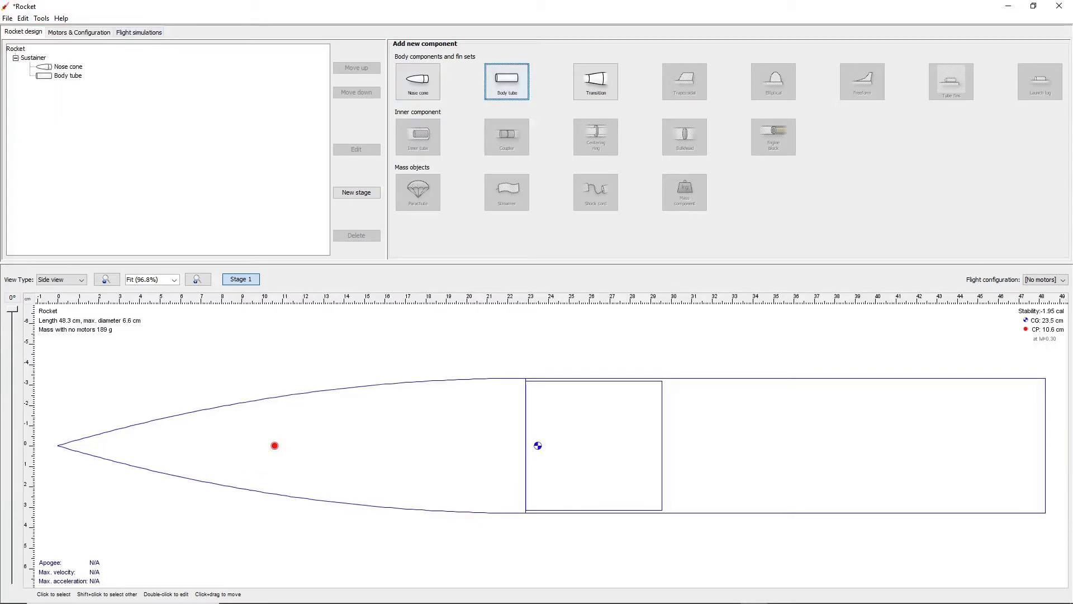
Add a tube coupler inside the body tube with a 5.8 cm inner diameter and a 15.2 cm length
click(69, 77)
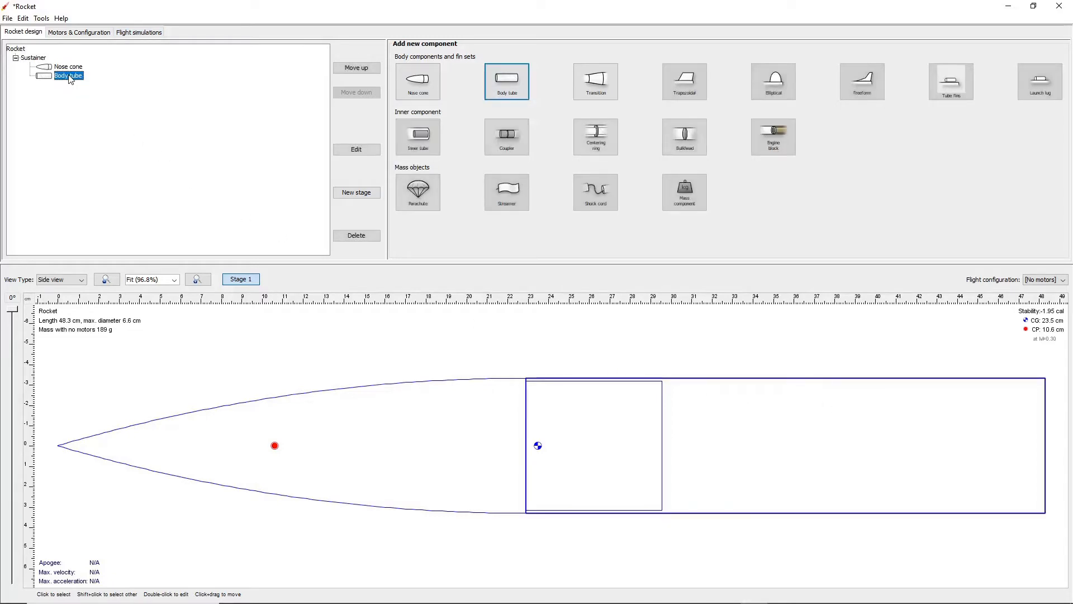
click(518, 148)
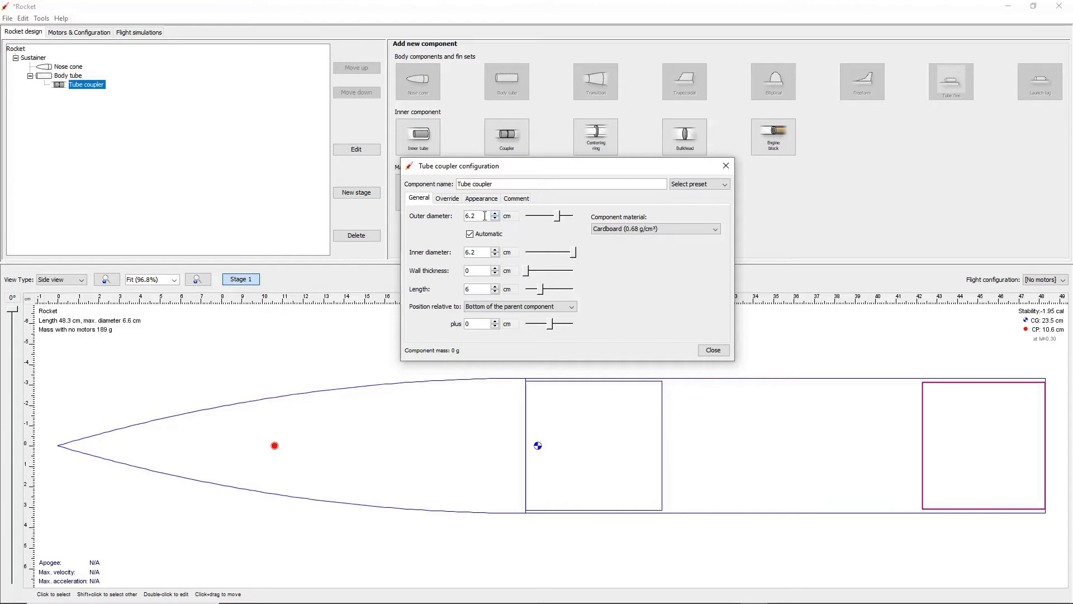
click(482, 253)
text(5.8)
key(Return)
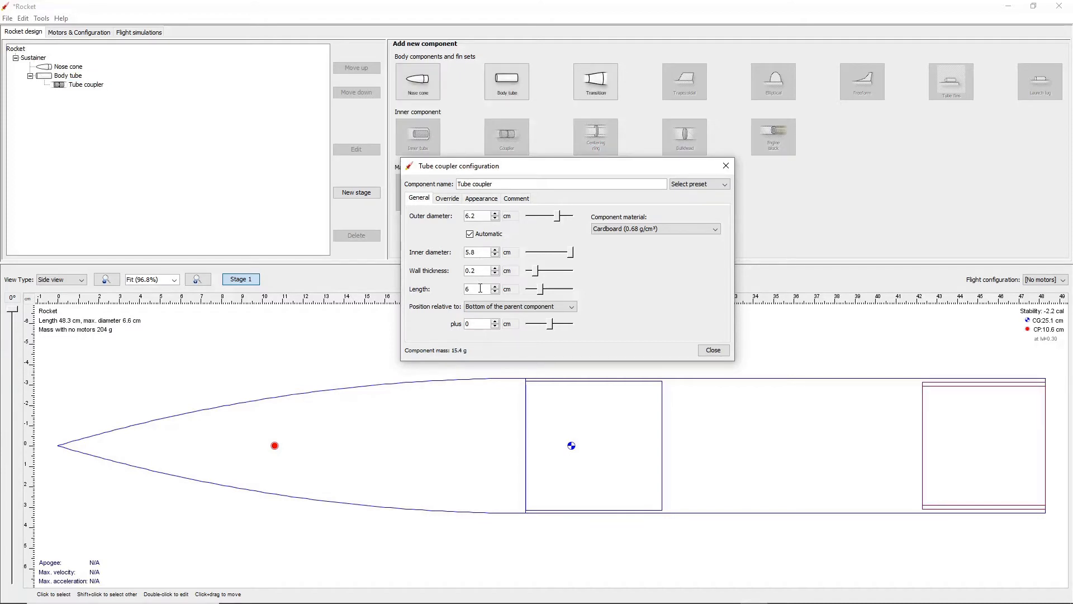
key(Return)
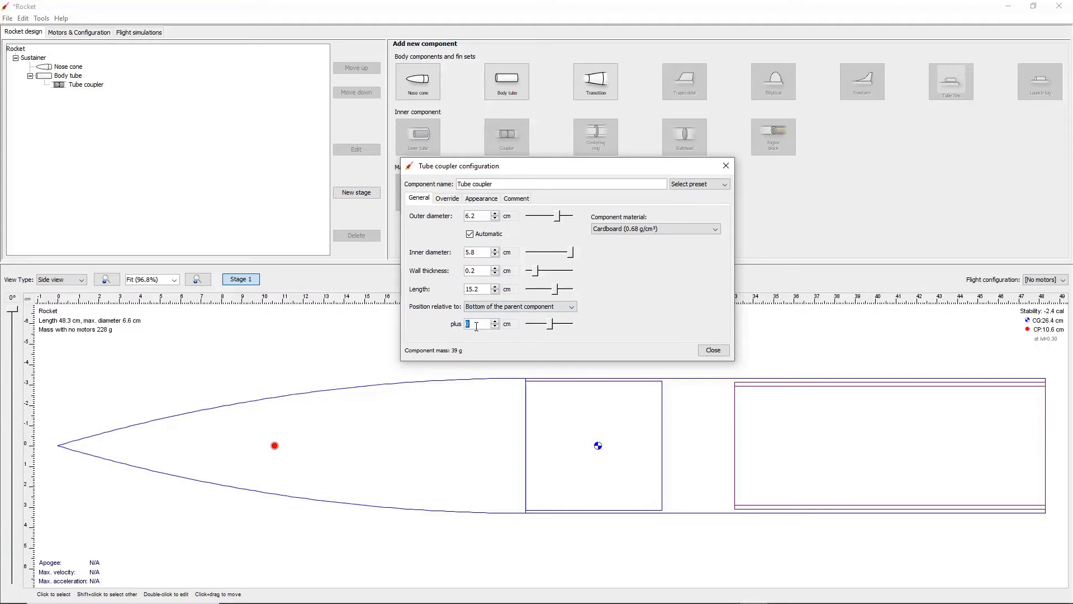
Offset the tube coupler 6.5 cm from the bottom of the parent component, keep the cardboard material, and close its configuration
drag(551, 324, 529, 327)
click(483, 327)
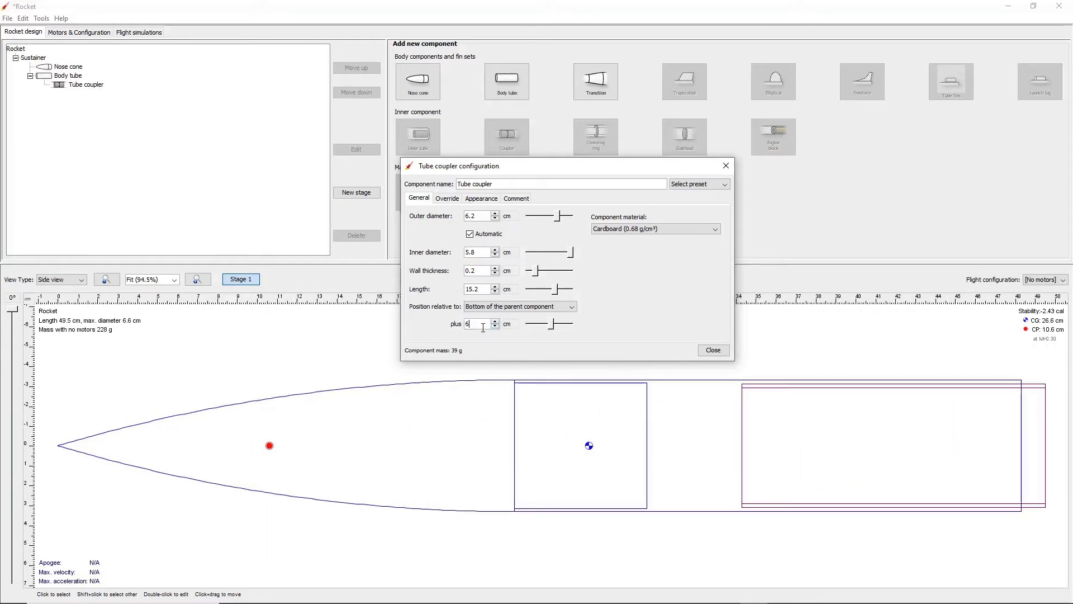
text(.5)
key(Return)
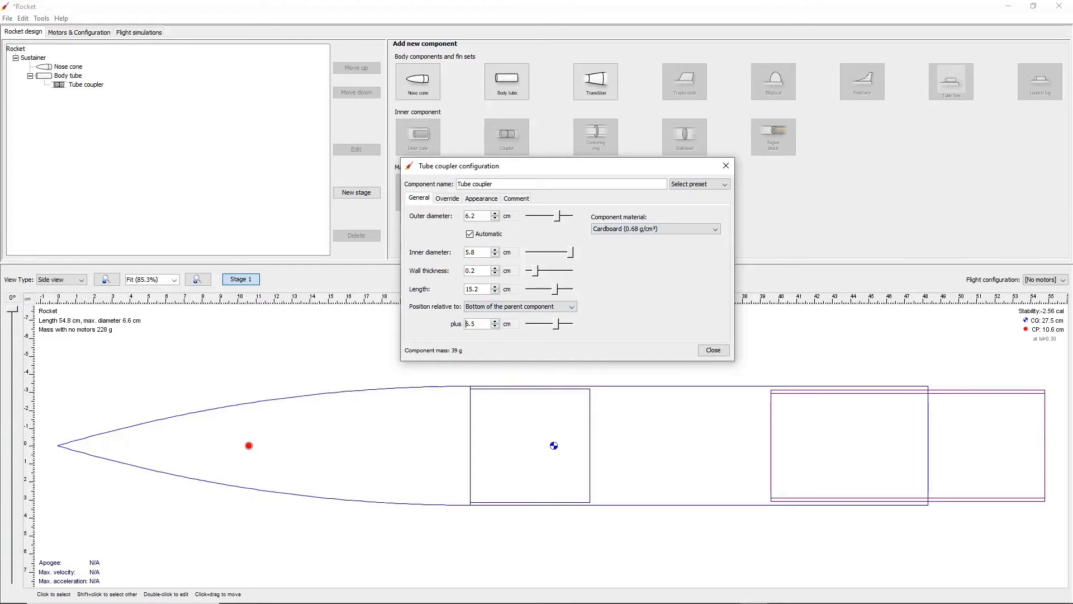
click(703, 228)
click(704, 228)
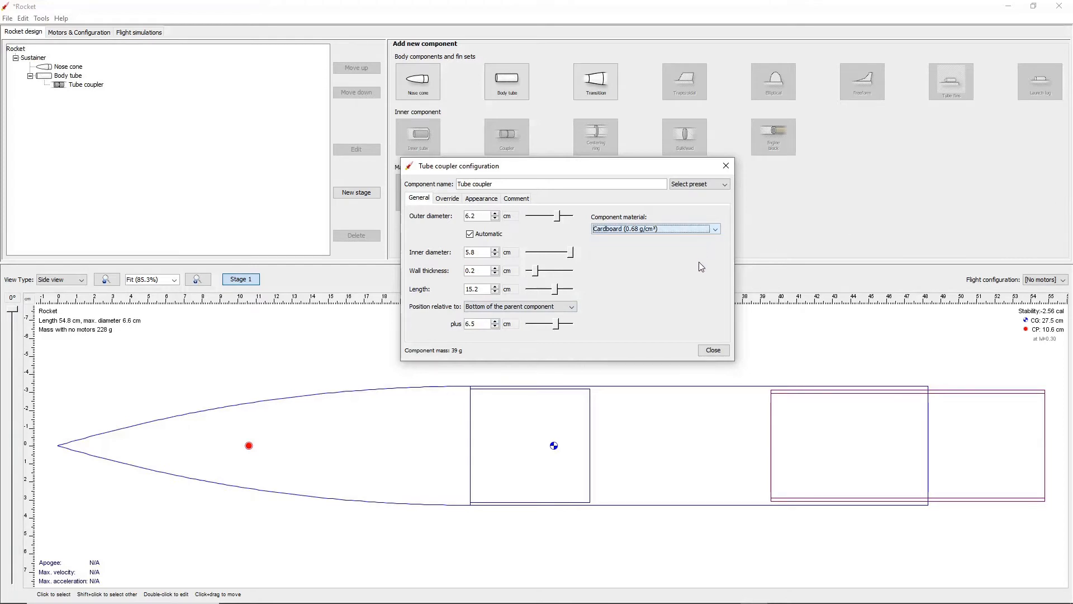
click(713, 350)
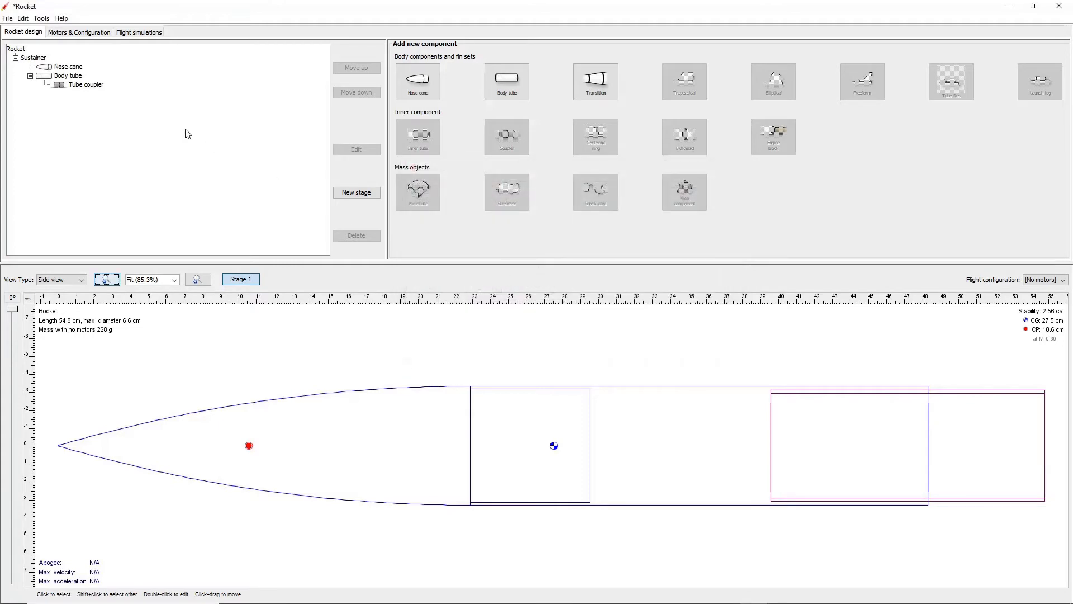
Add a second body tube behind the first, 76.2 cm long in cardboard, and close its configuration
click(68, 76)
click(505, 84)
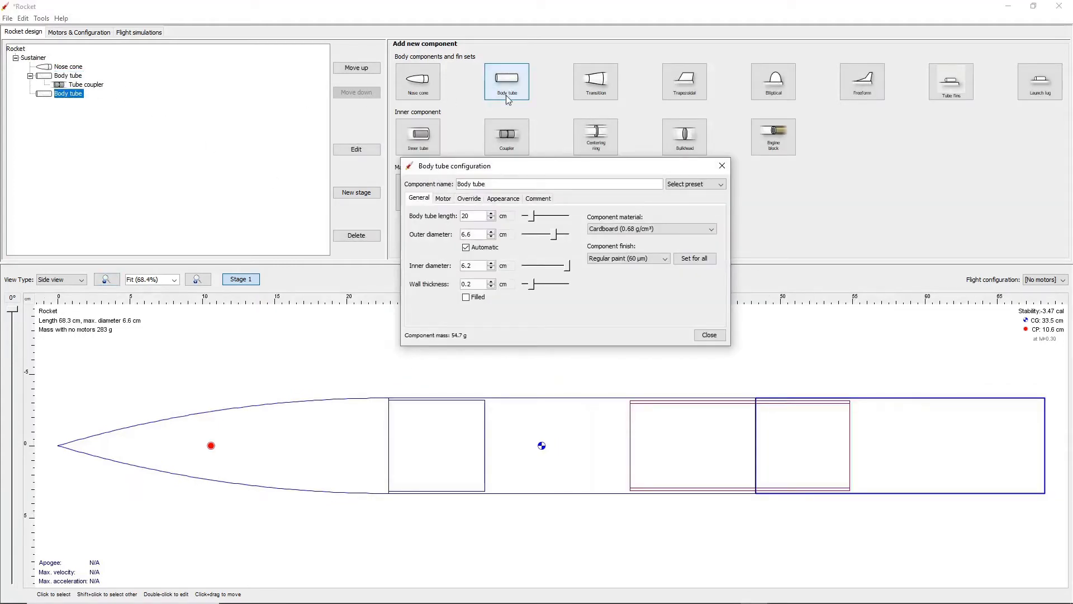
click(484, 217)
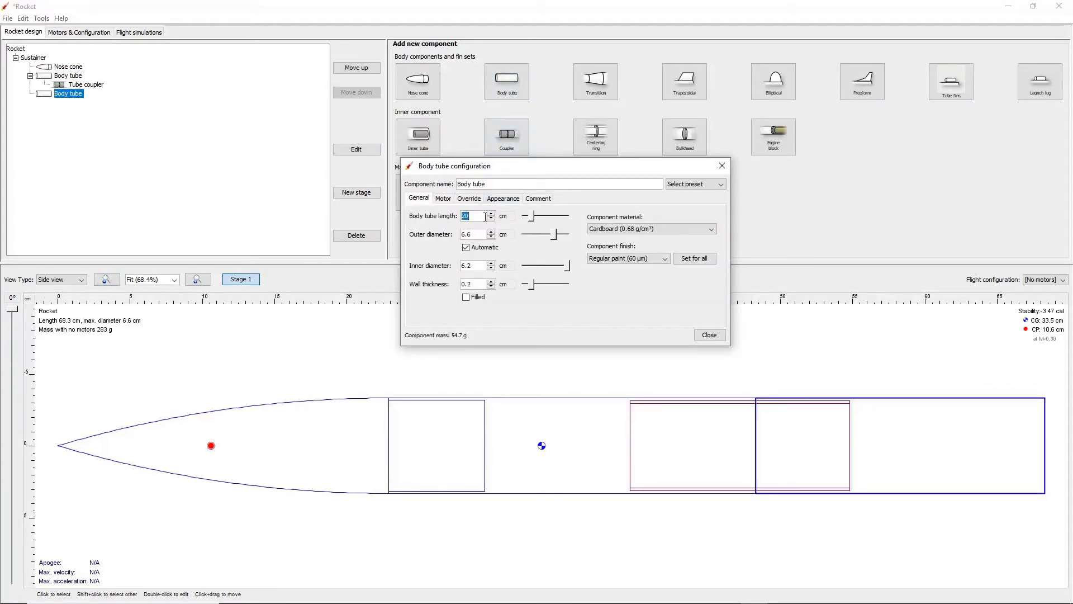
text(76.2)
key(Return)
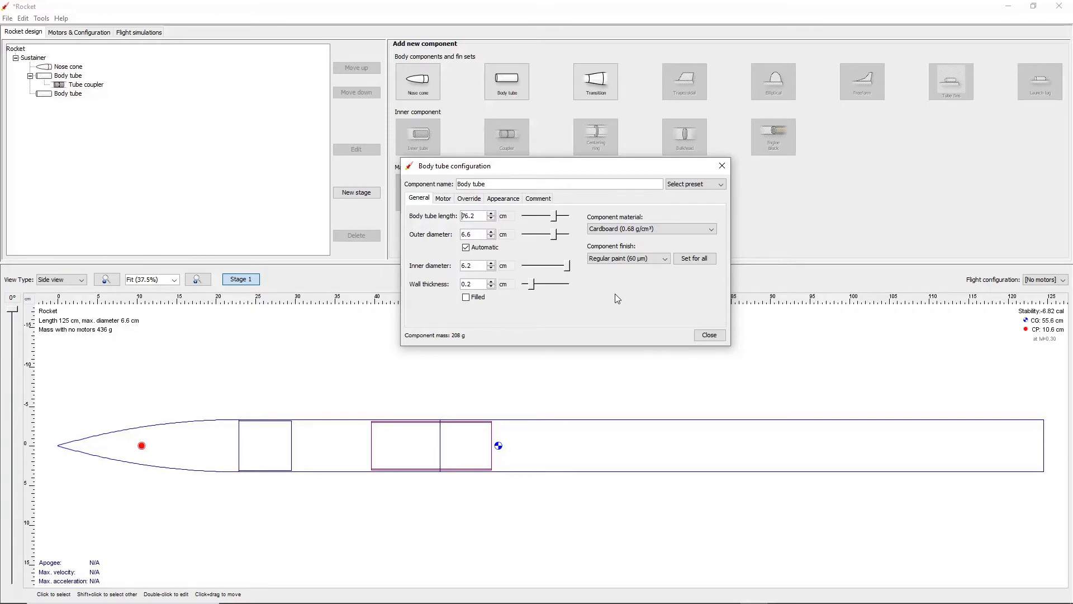
click(646, 230)
click(645, 230)
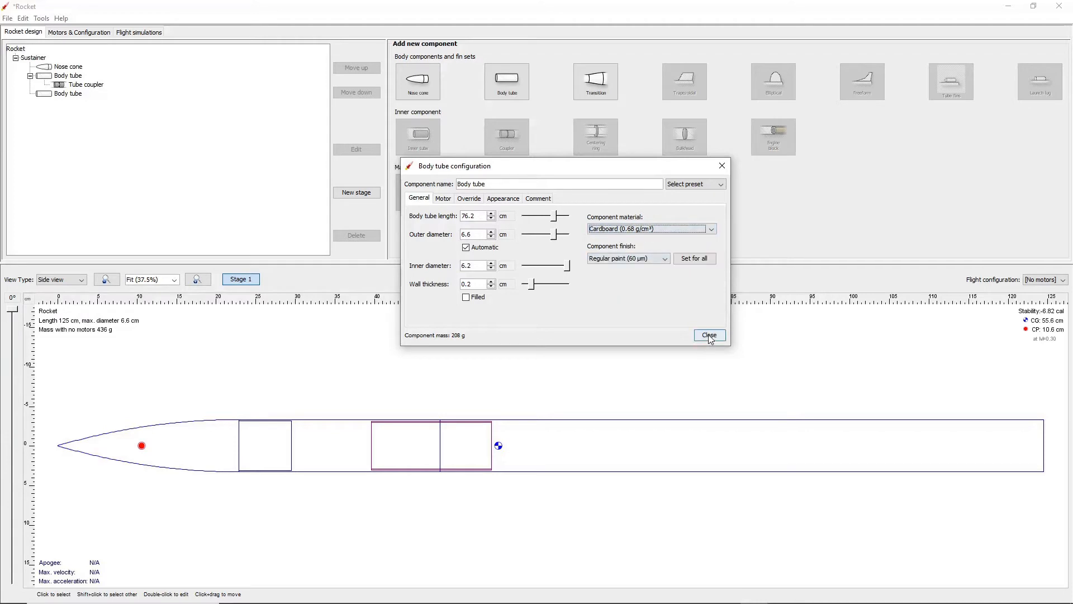
click(709, 335)
Add a centering ring inside the second body tube with a 4.2 cm inner diameter, offset -17.7 cm from the parent's bottom
click(72, 94)
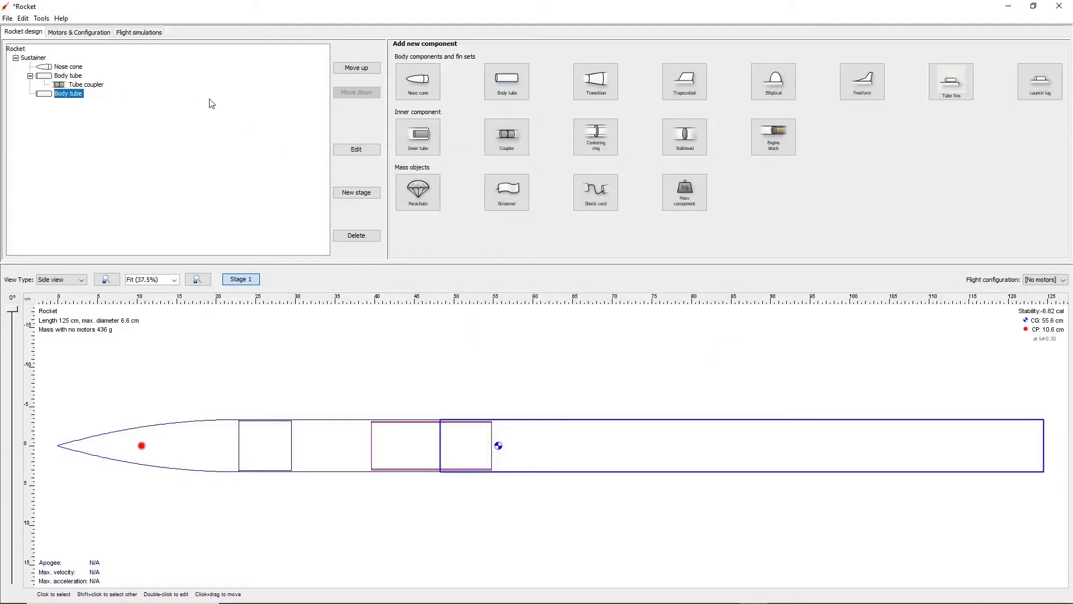
click(613, 142)
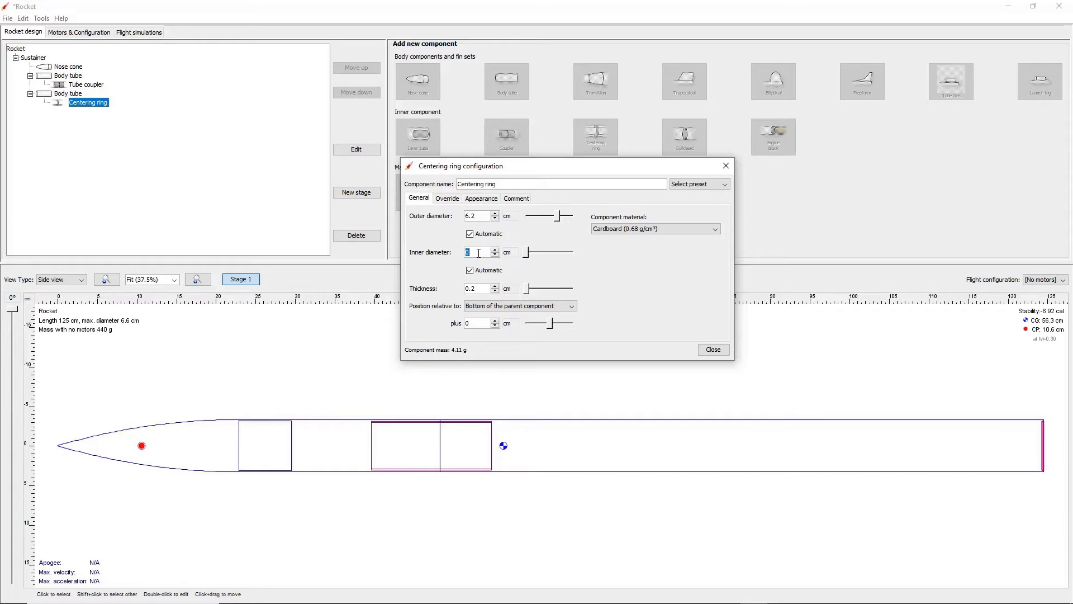
text(4.2)
key(Return)
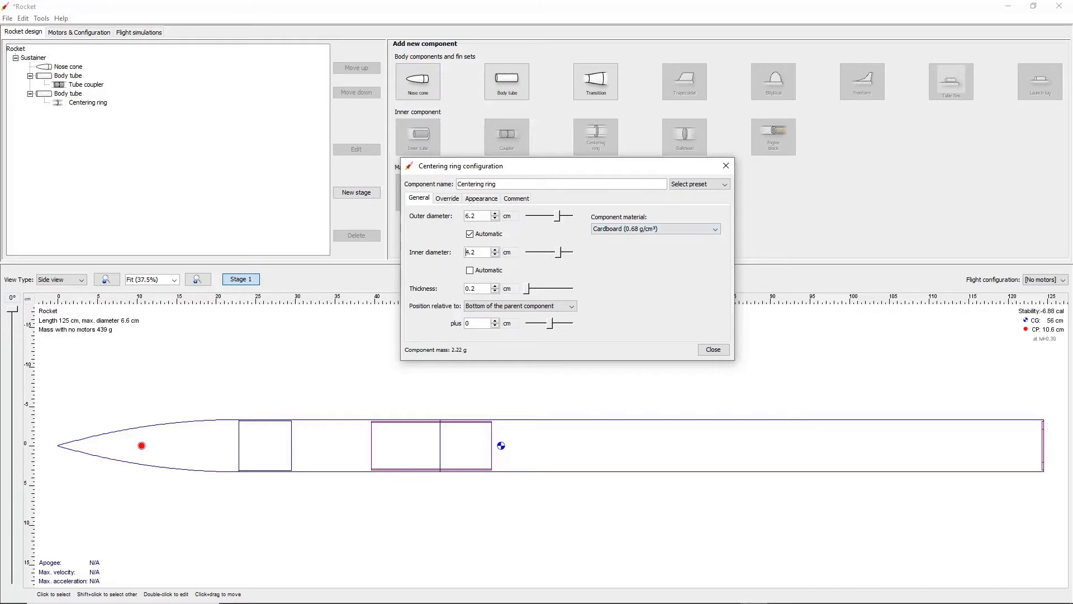
double_click(485, 324)
text(-17.7)
key(Return)
Set the centering ring's material to Balsa (0.17 g/cm³) and close its configuration
click(661, 228)
scroll(657, 257, up, 1)
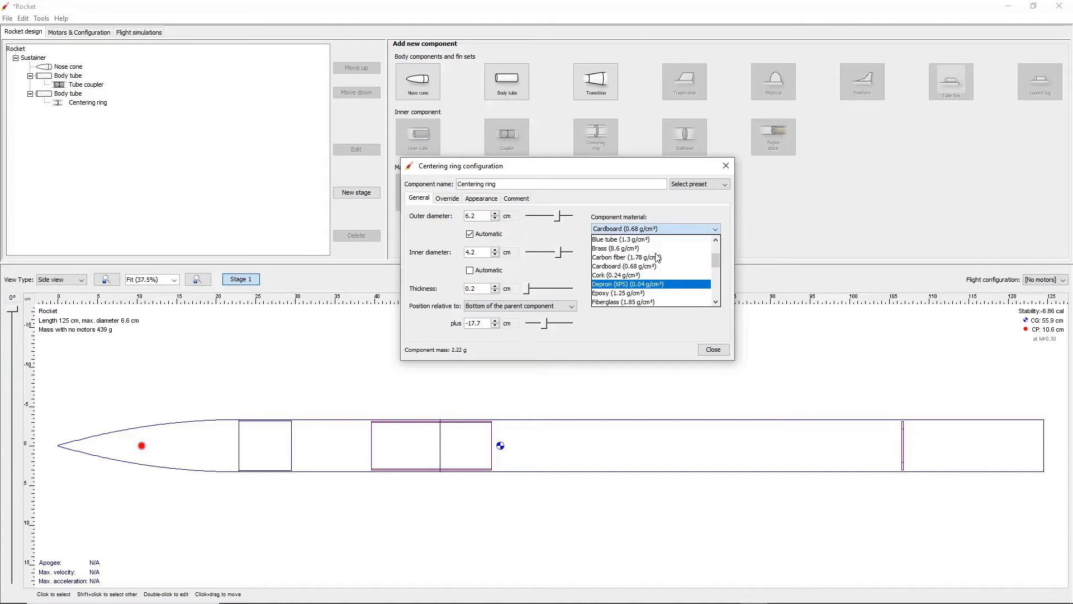
scroll(643, 253, up, 1)
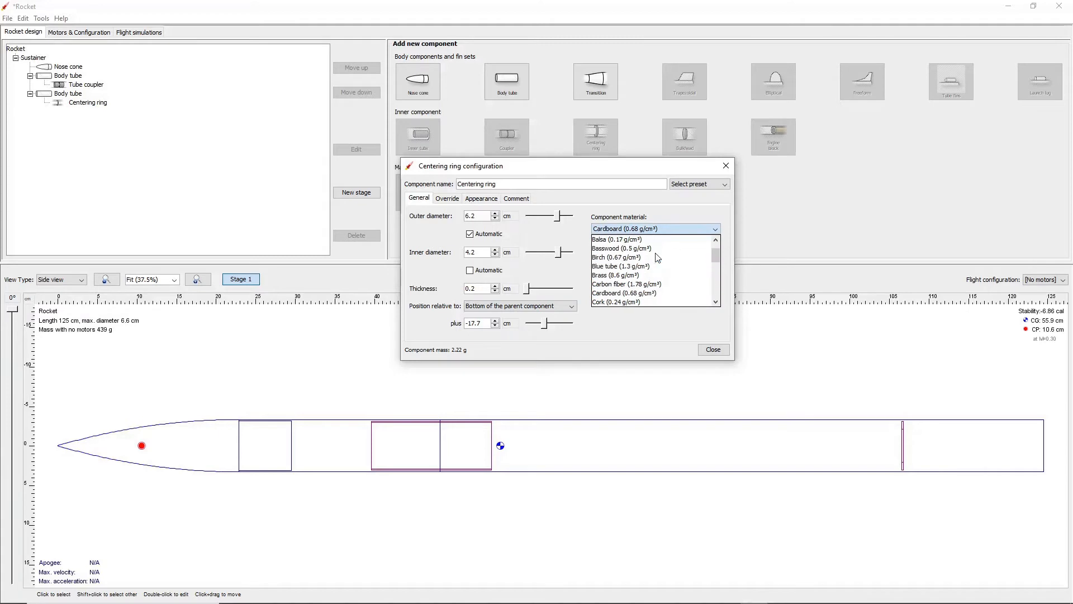
click(612, 241)
click(713, 350)
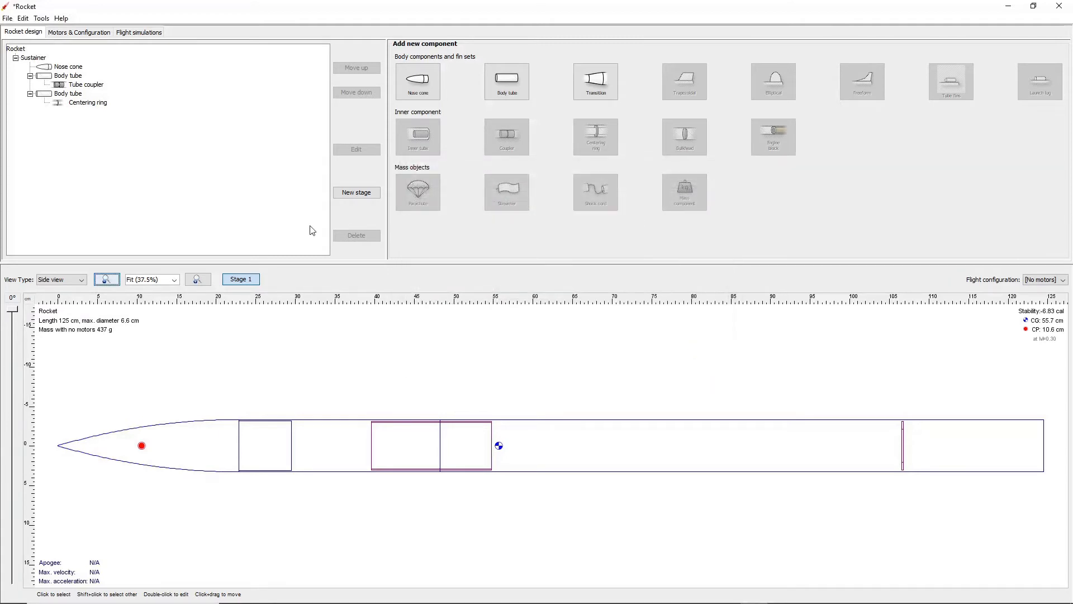
Copy the centering ring and paste the duplicate into the second body tube
click(101, 104)
click(23, 19)
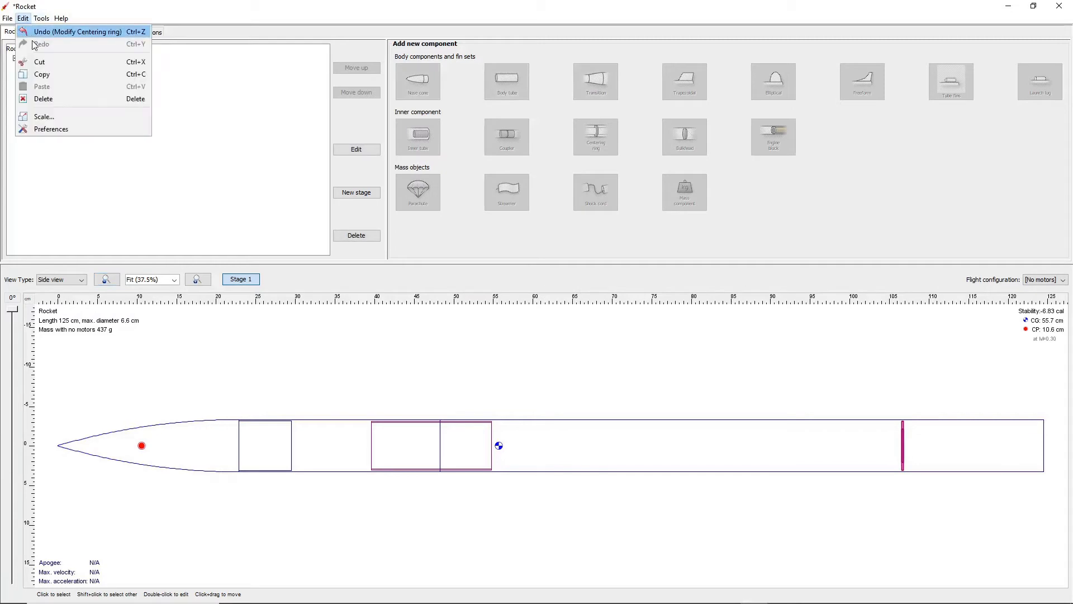
click(41, 76)
click(23, 19)
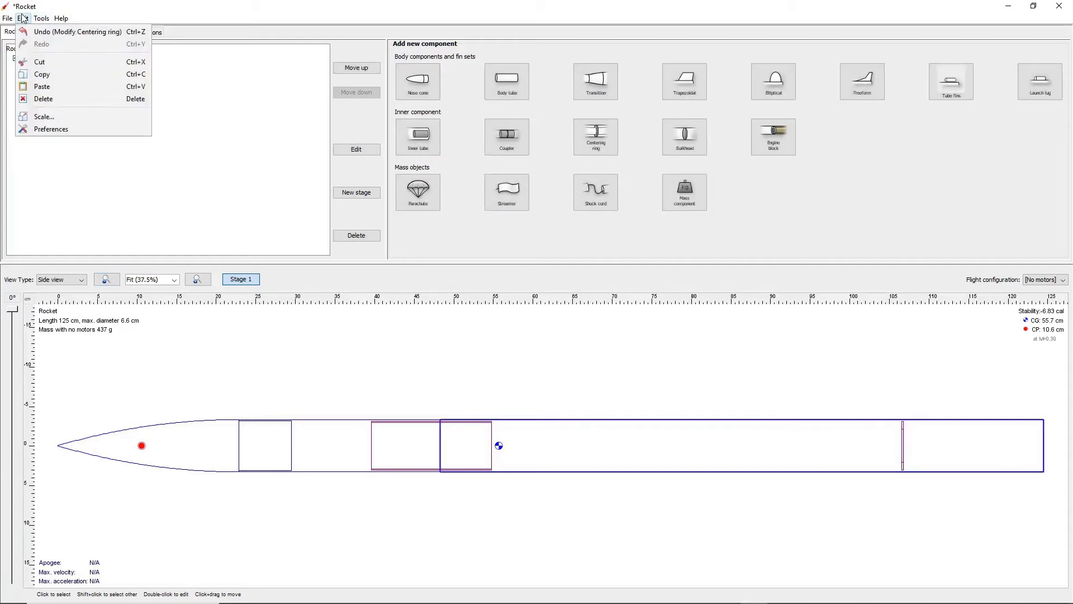
click(39, 89)
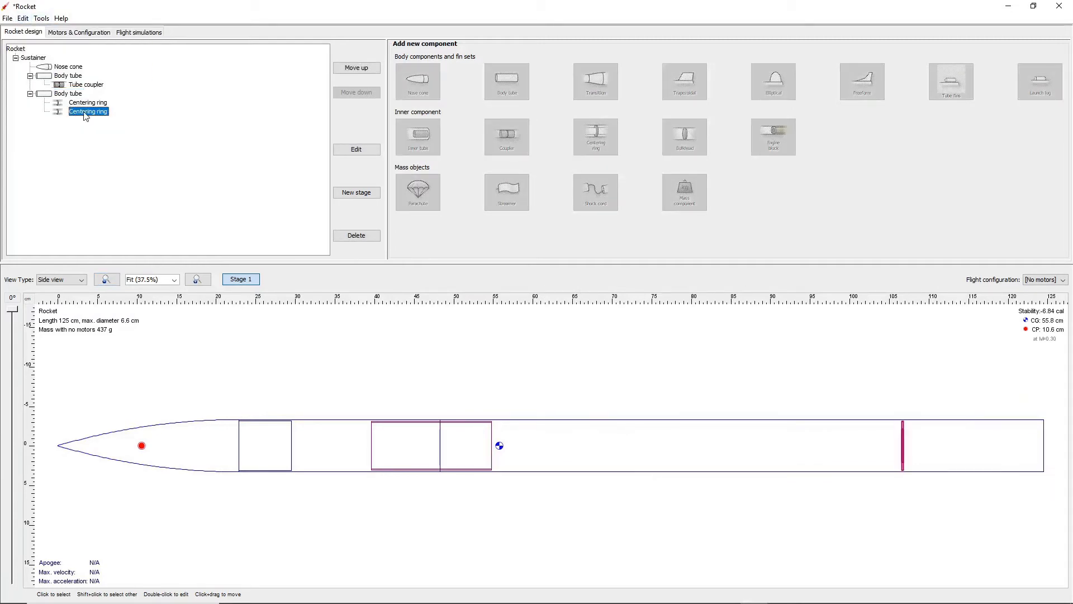
Offset the duplicated centering ring -0.3 cm from the bottom of the parent component and close its configuration
click(356, 149)
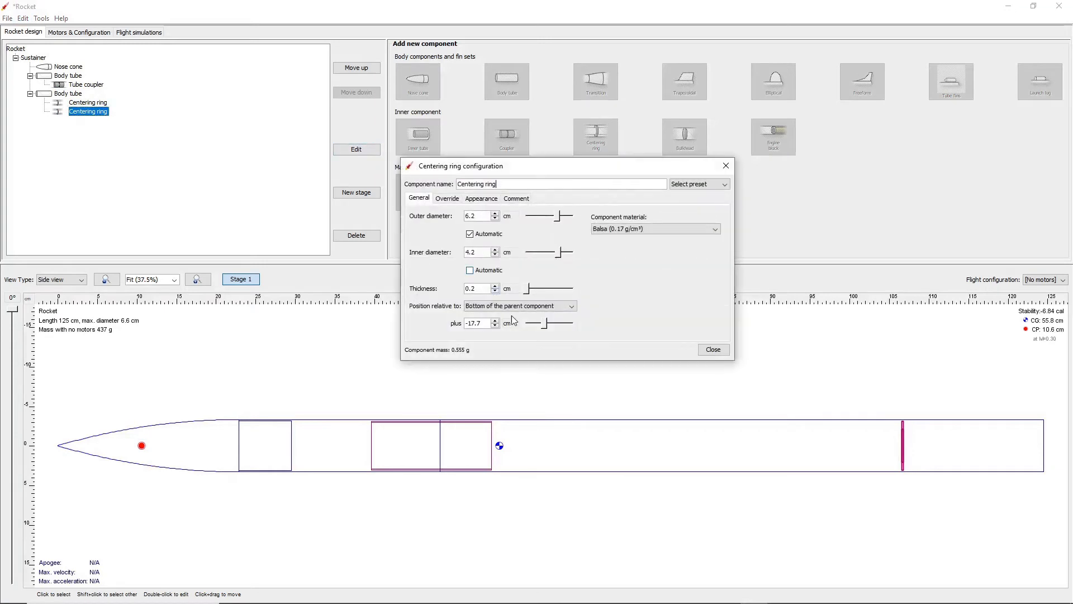
double_click(484, 325)
text(0.3)
key(Return)
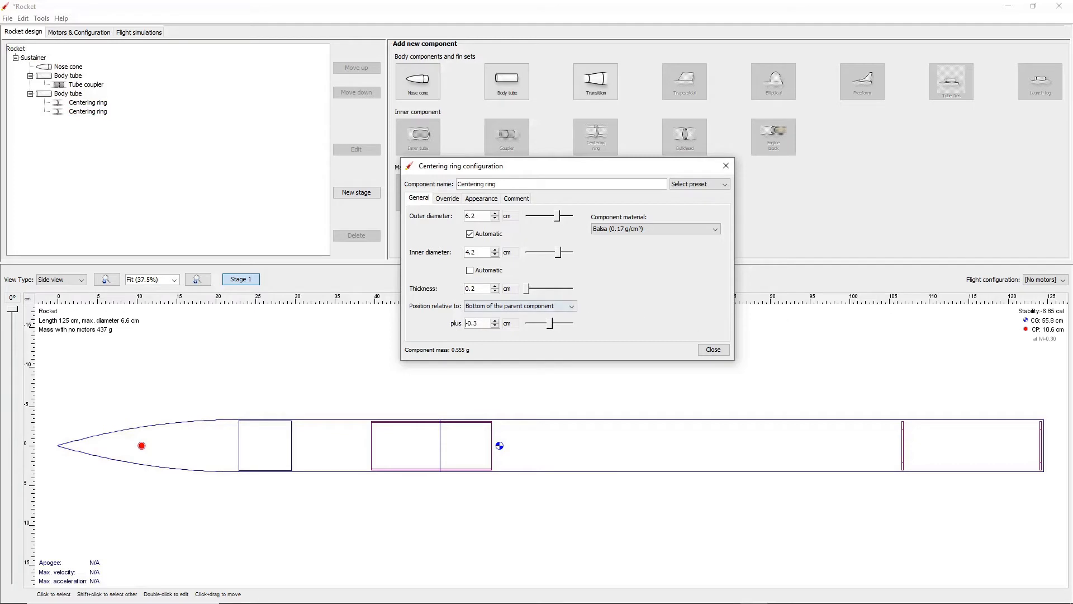
click(713, 349)
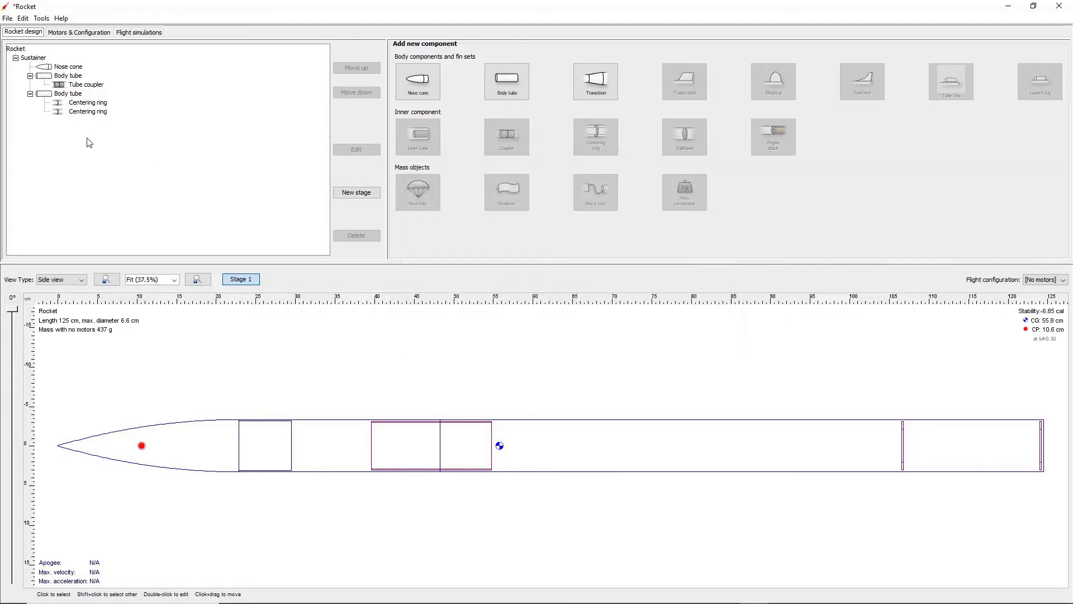
Add an inner tube inside the second body tube with a 4.2 cm outer diameter and 3.8 cm inner diameter
click(75, 95)
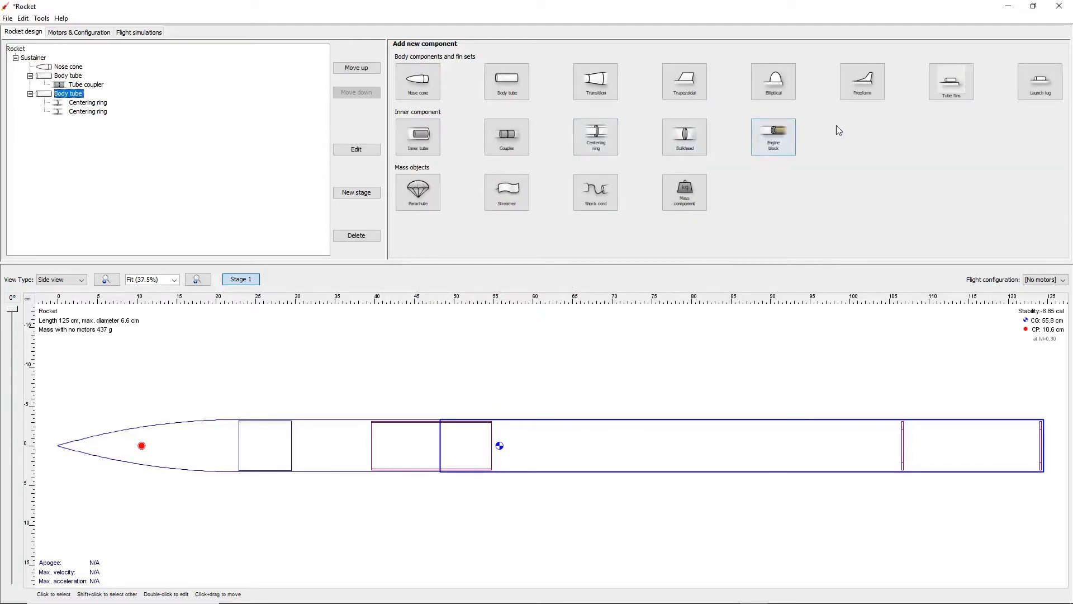
click(419, 137)
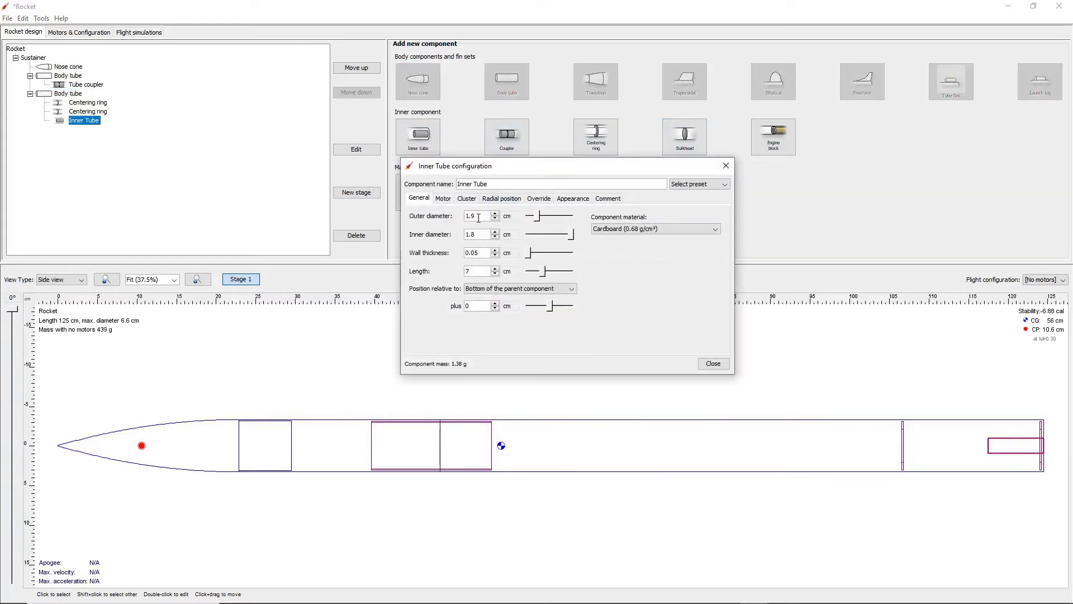
text(4.2)
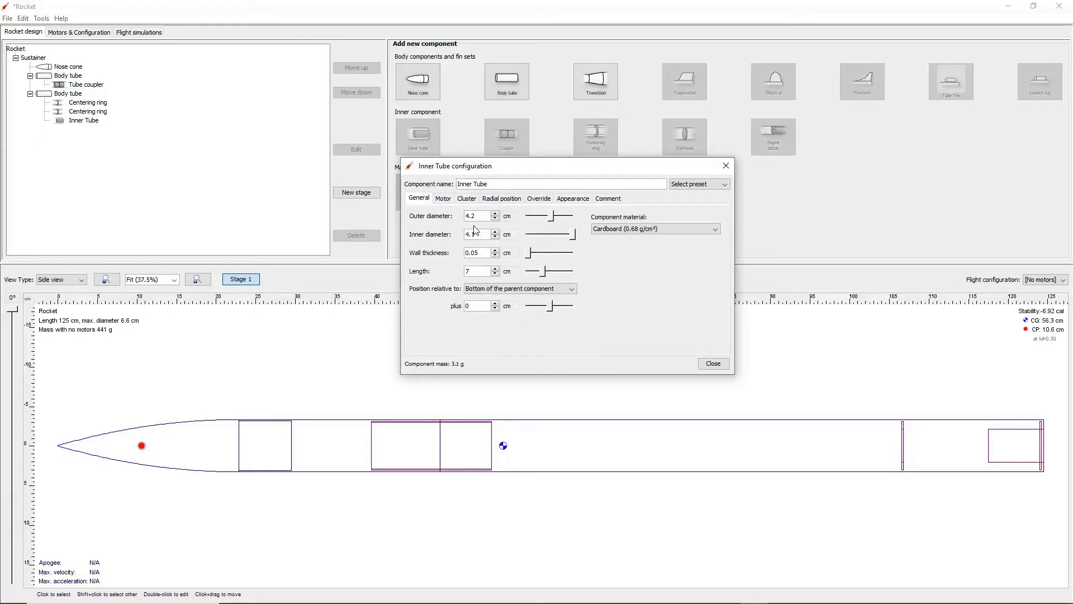
double_click(480, 234)
text(3.8)
key(Return)
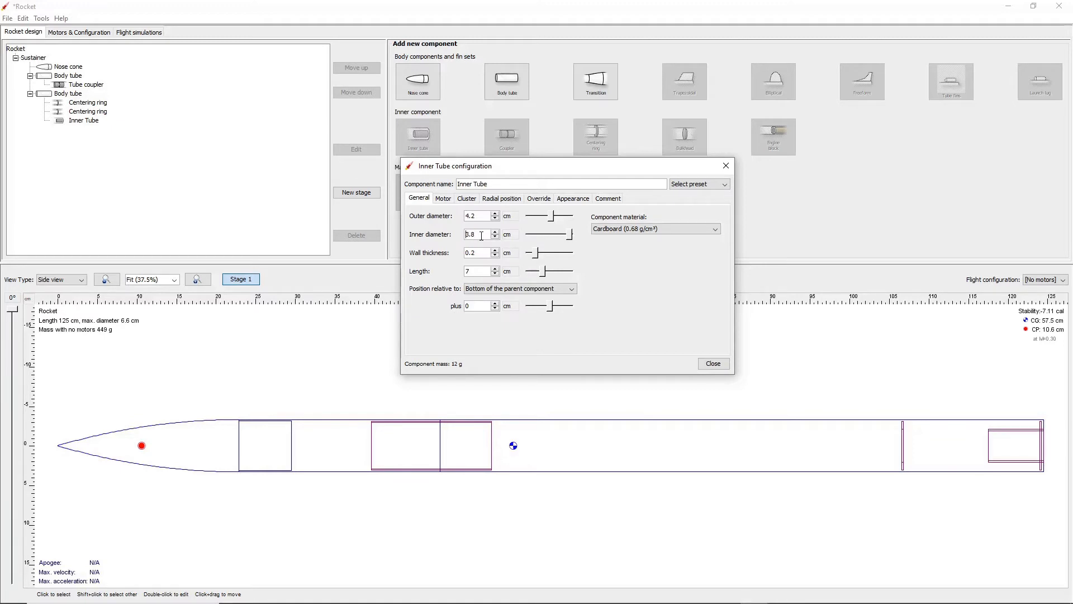
Set the inner tube's length to 19 cm and keep Cardboard (0.68 g/cm³) as its material
double_click(475, 272)
text(19)
key(Return)
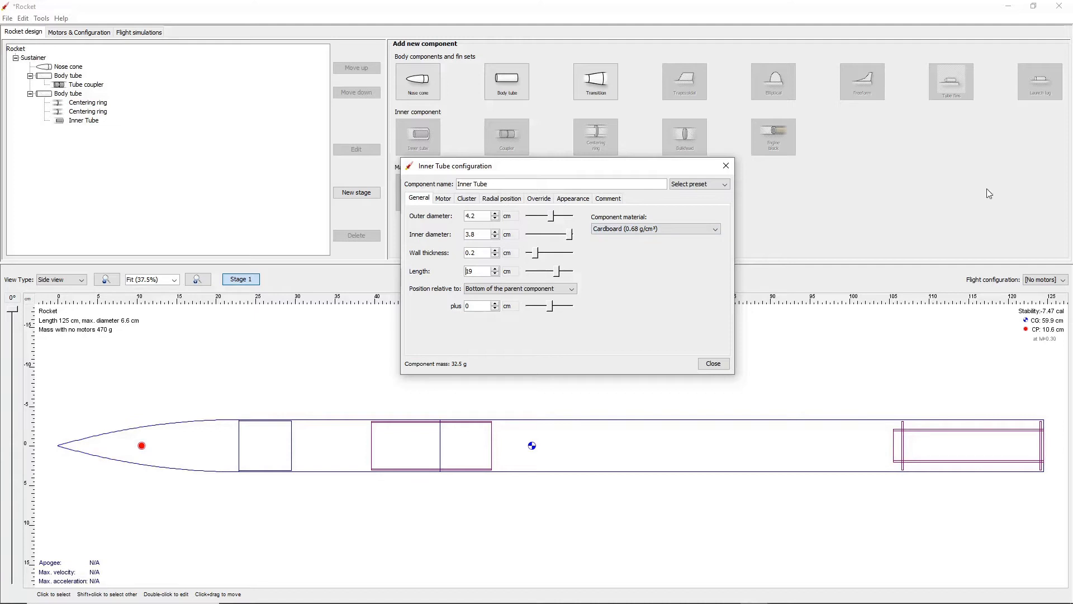
click(622, 229)
click(622, 230)
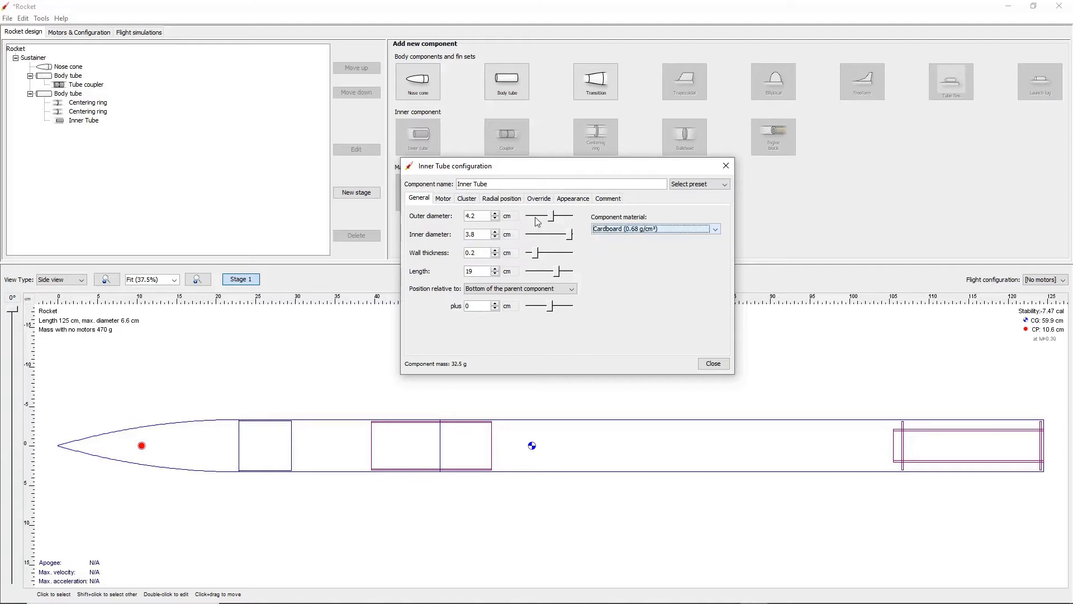
Make the inner tube a motor mount, review its cluster and radial position settings, and close its configuration
click(443, 200)
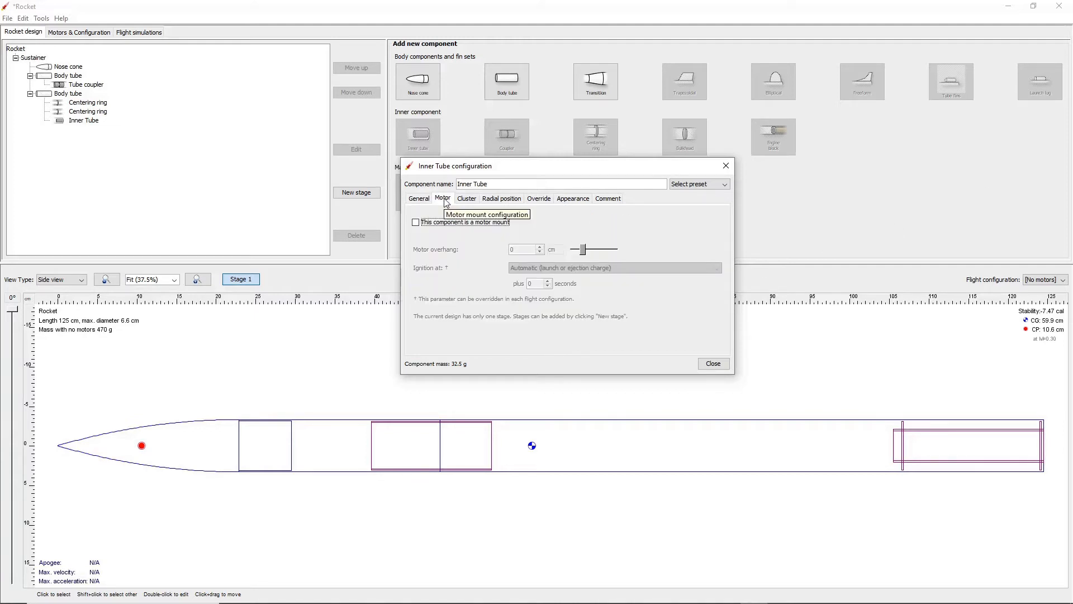
click(434, 223)
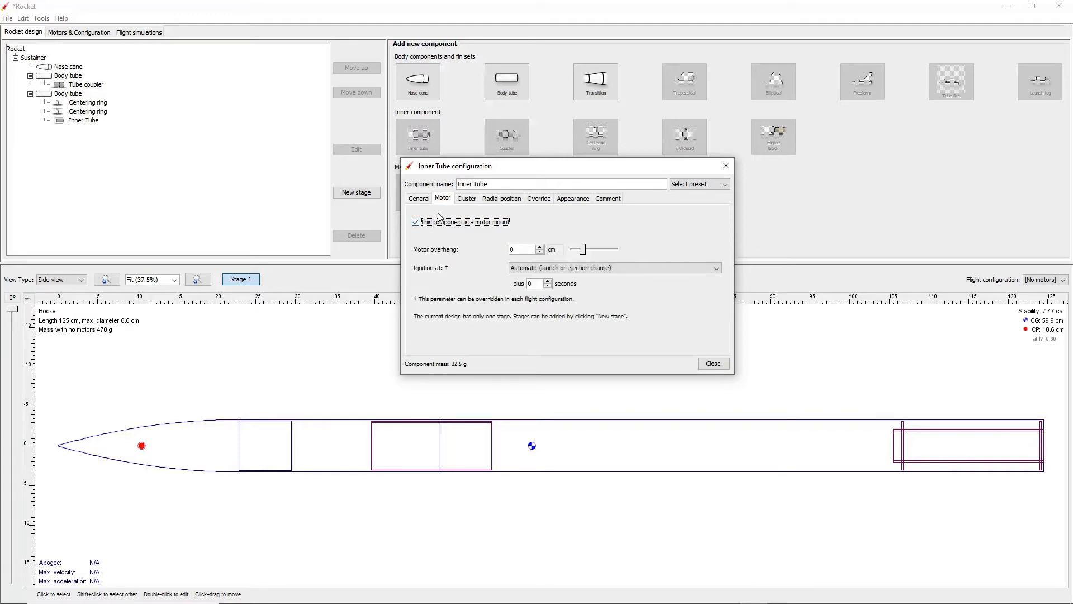
click(467, 199)
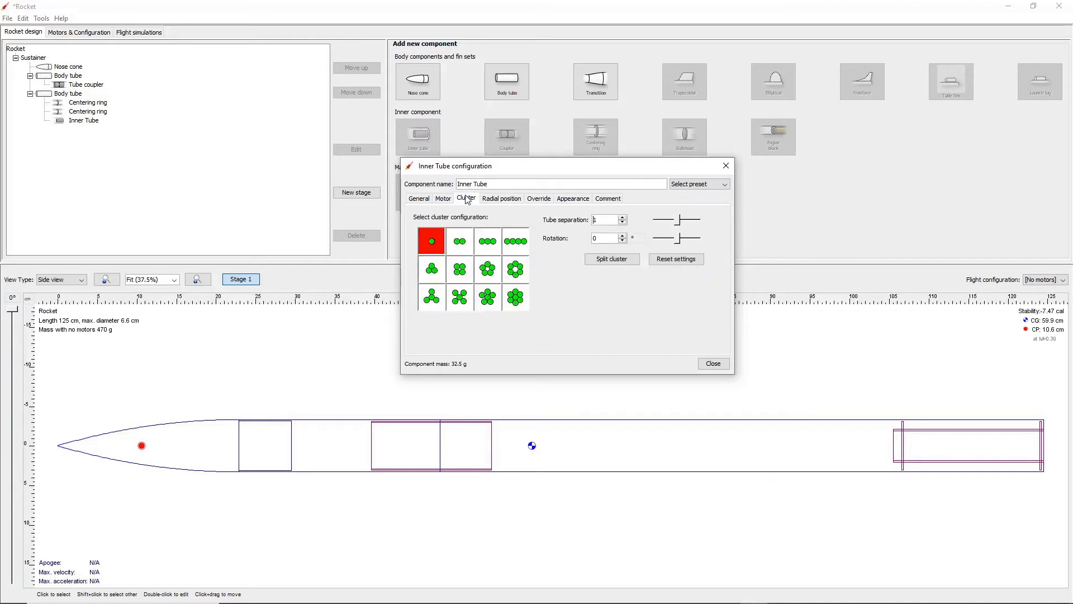
click(511, 202)
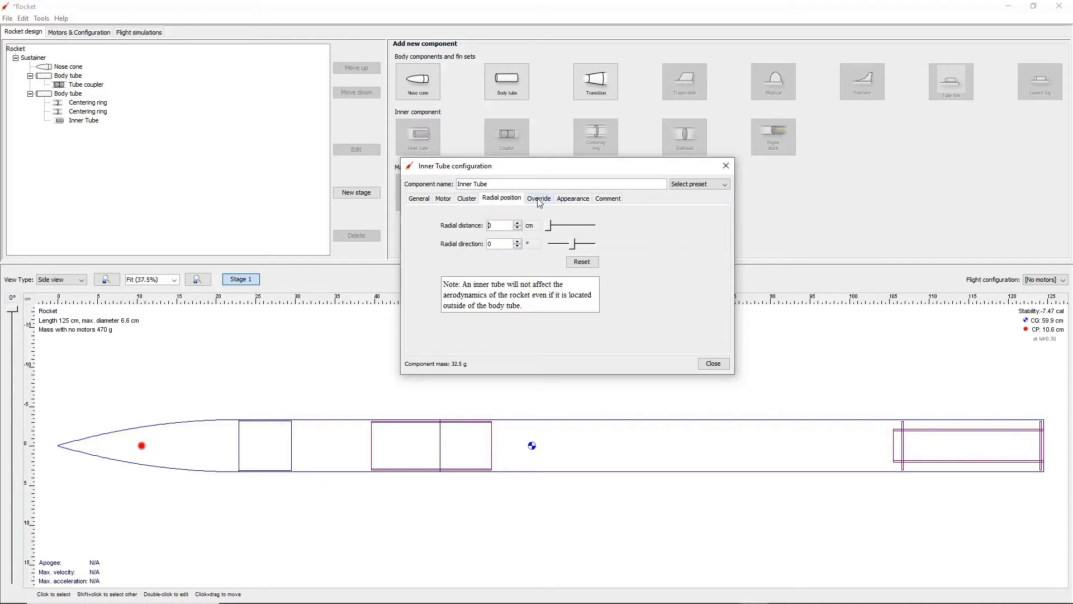
click(755, 455)
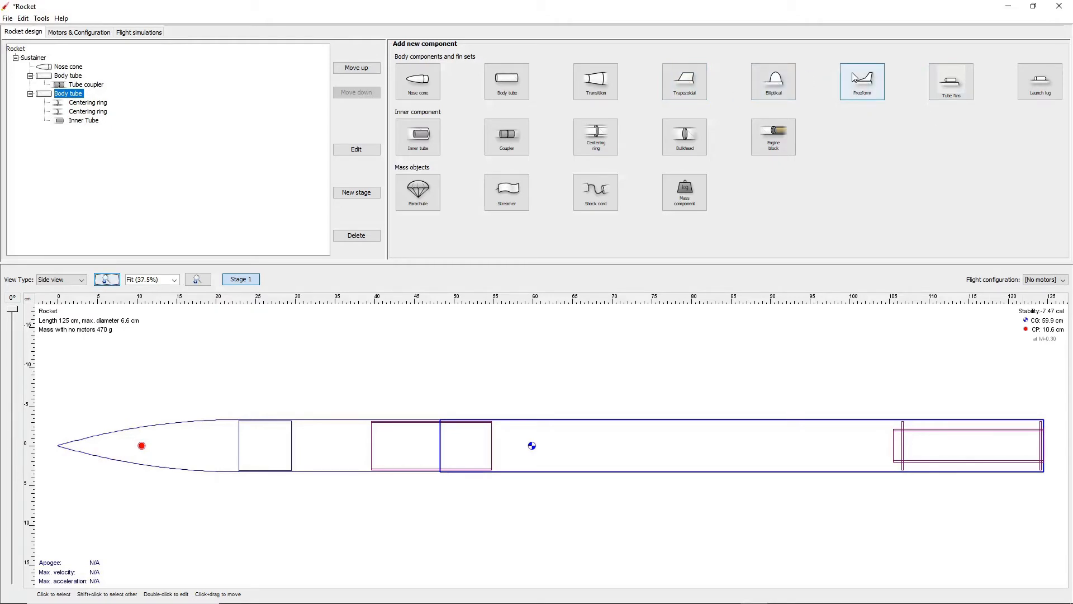
Add a trapezoidal fin set to the second body tube, with fin rotation and fin cant both set to 0°
click(697, 83)
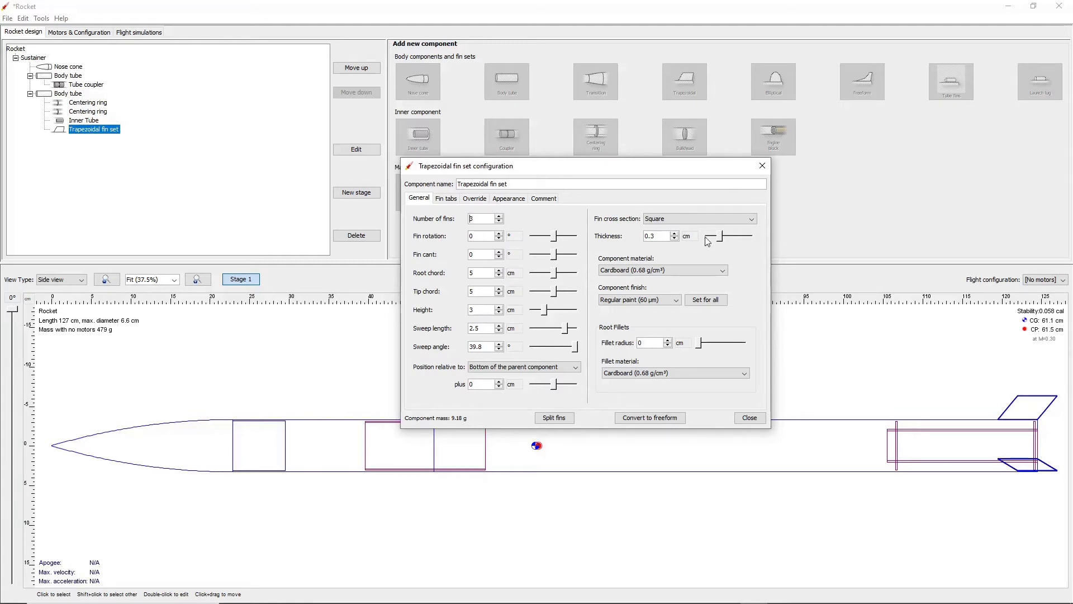
drag(556, 236, 568, 236)
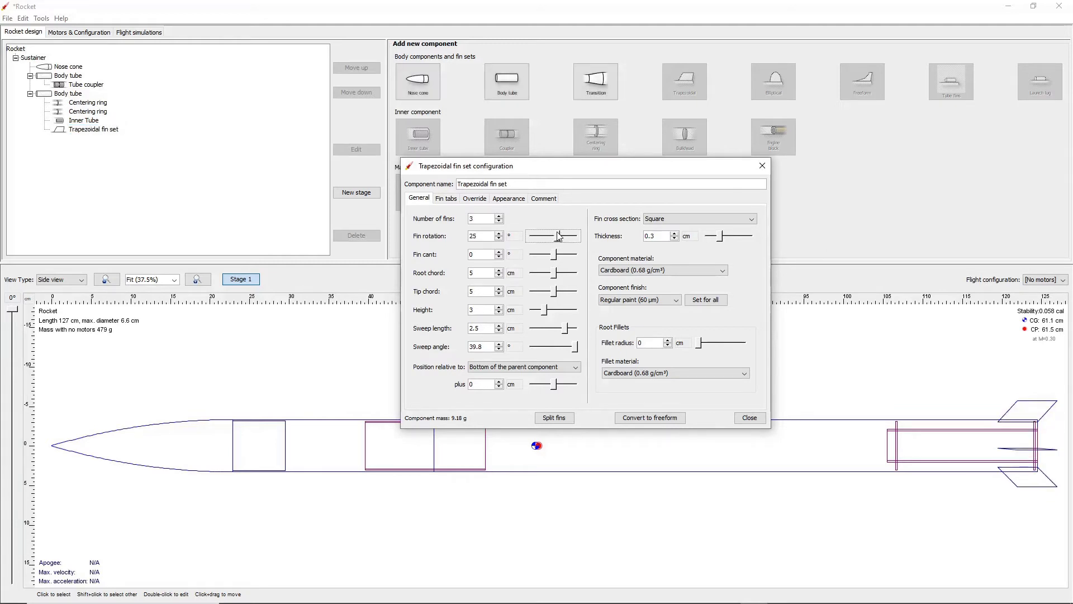
double_click(486, 236)
text(0)
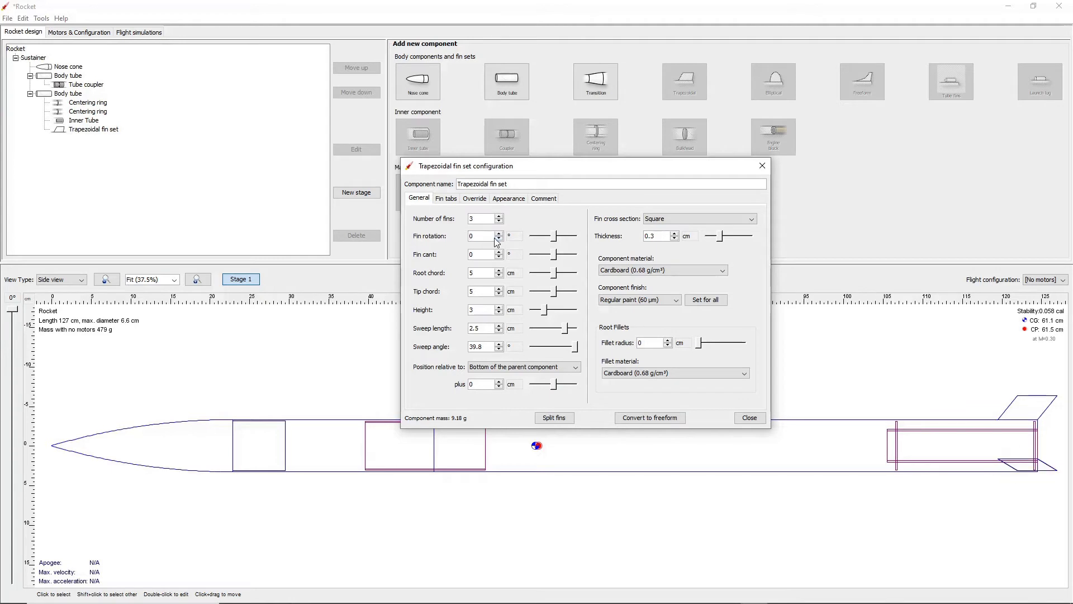
drag(557, 258, 575, 257)
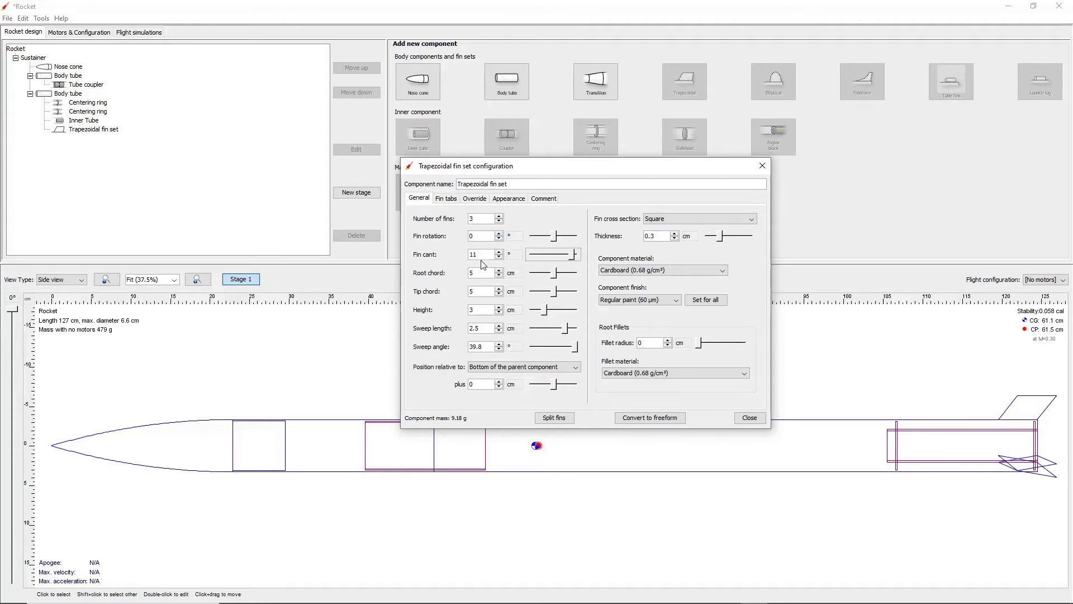
double_click(480, 255)
text(0)
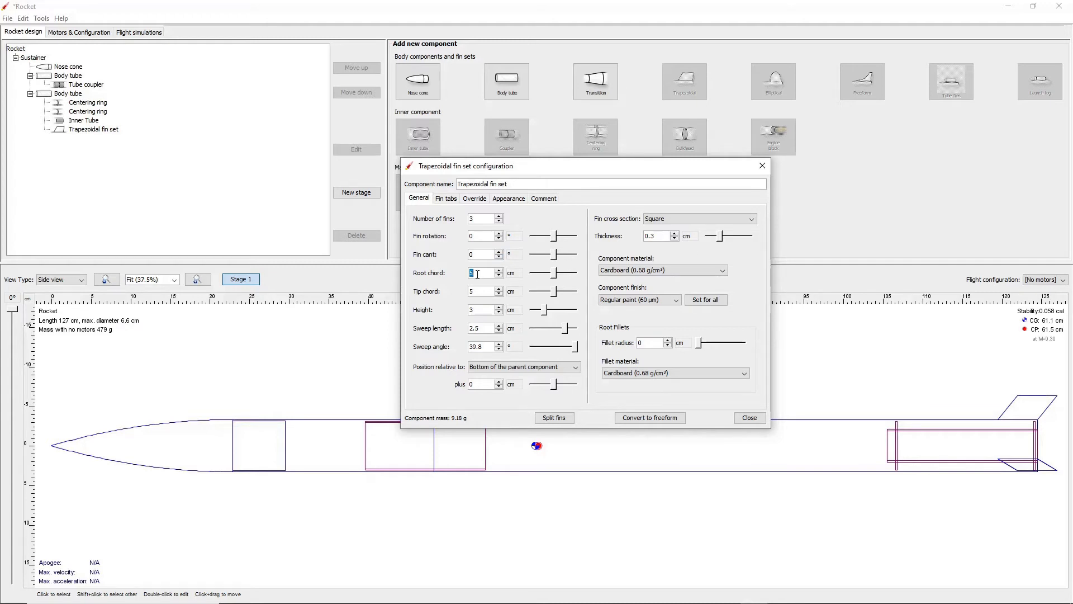
Set the fins' root chord to 10 cm, tip chord to 7.2 cm and height to 10 cm
key(Return)
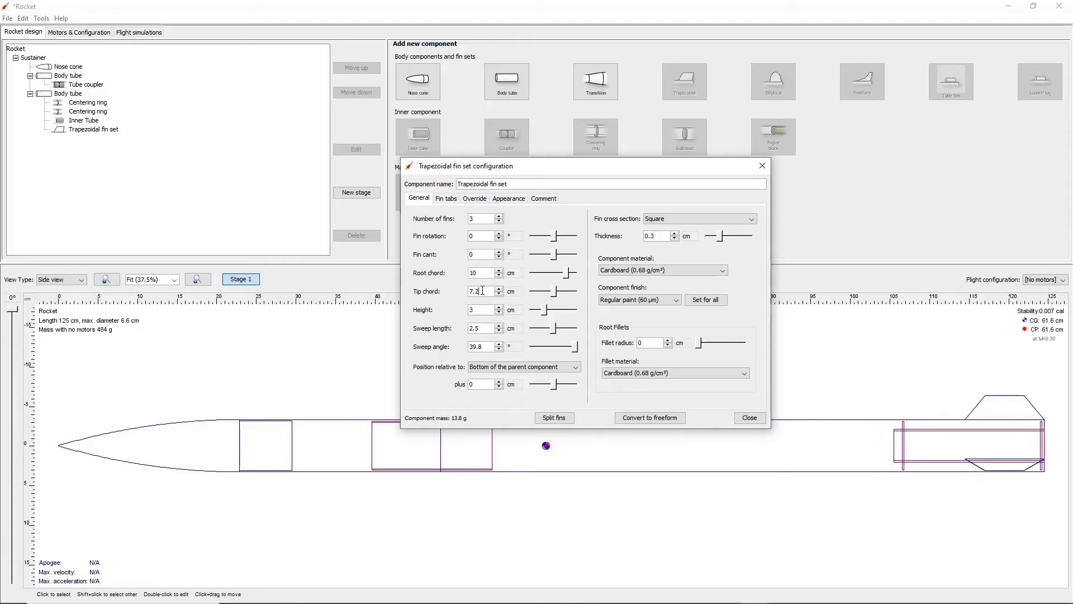
key(Return)
key(Return)
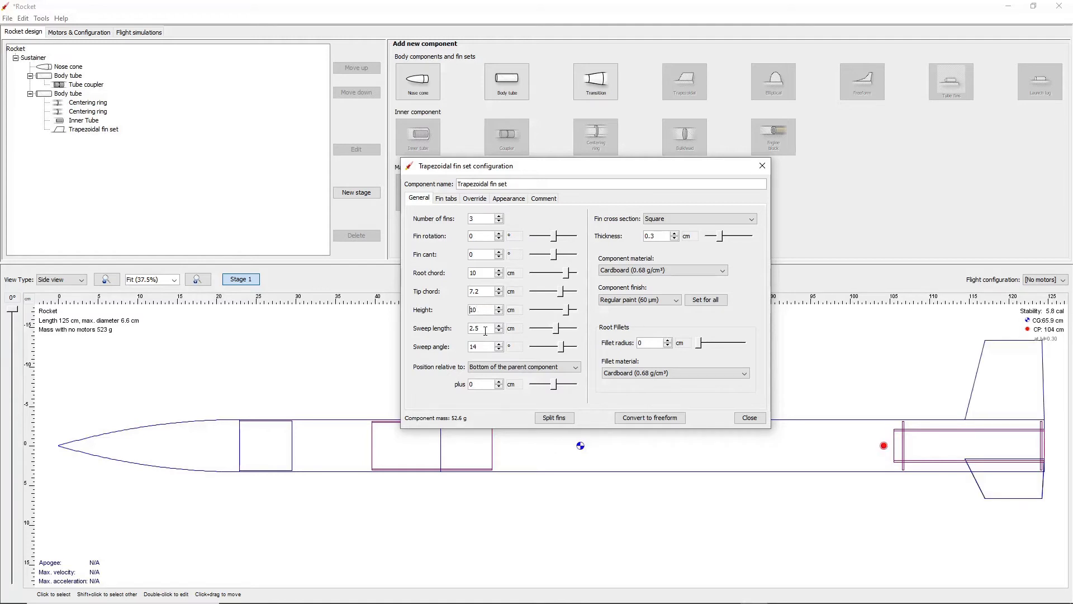
Set the fins' sweep length to 1.8 cm and offset them -1.27 cm from the bottom of the parent component
drag(556, 329, 559, 334)
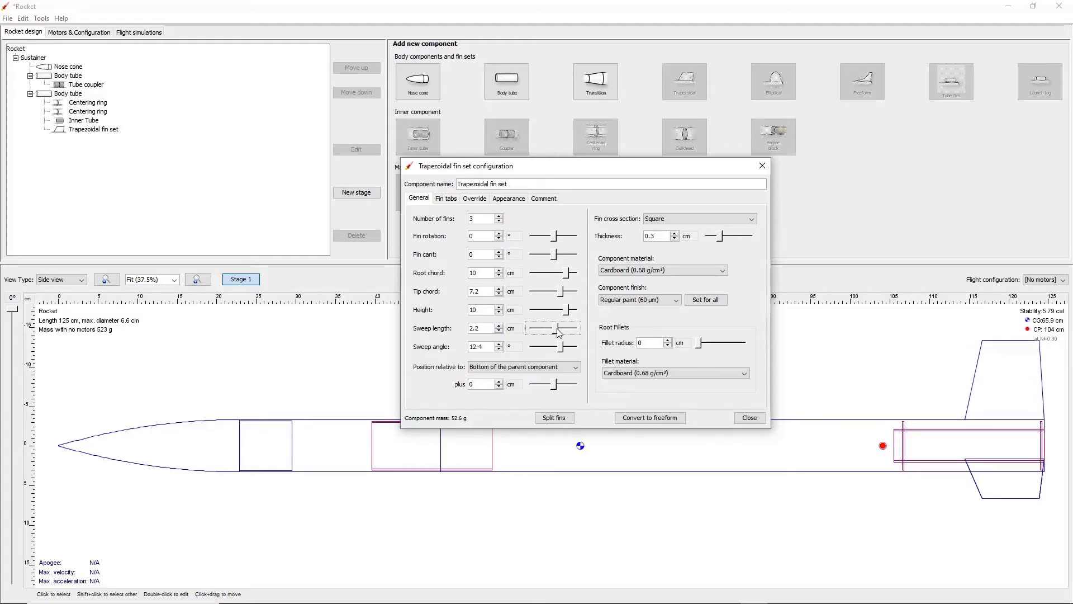
double_click(485, 330)
text(1.8)
key(Return)
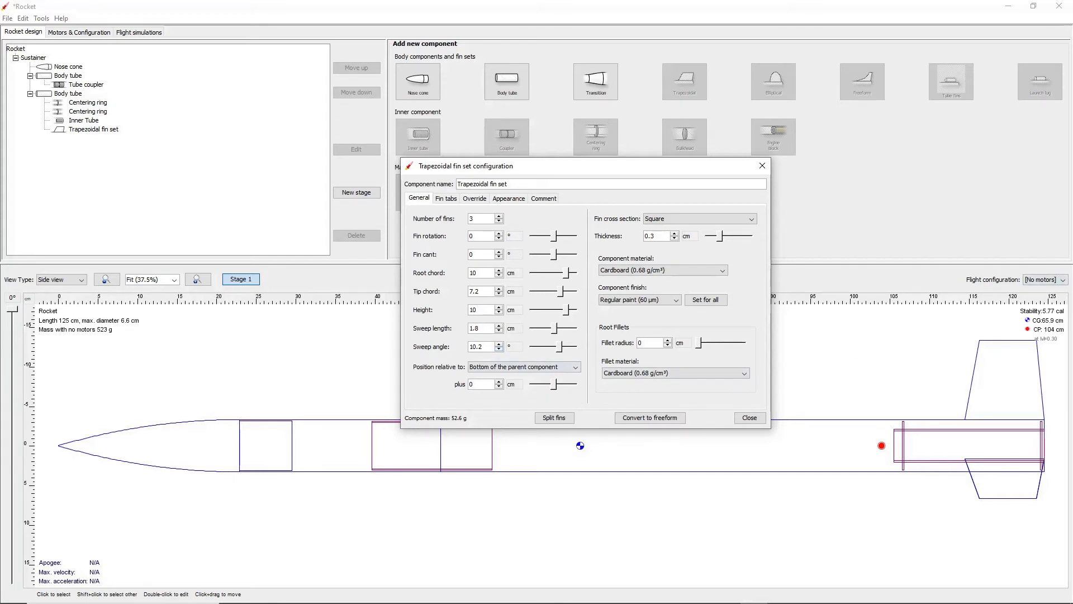
click(473, 384)
key(Return)
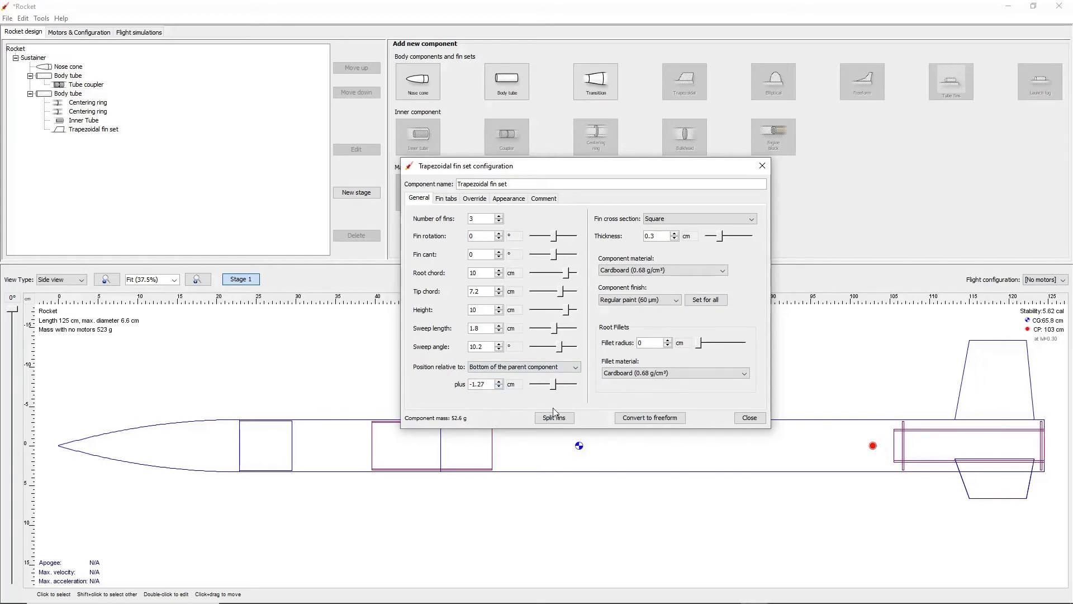
Keep the square fin cross section and set the fin material to Plywood (birch) (0.63 g/cm³)
click(665, 218)
click(665, 220)
click(659, 270)
scroll(643, 317, down, 1)
scroll(642, 317, down, 1)
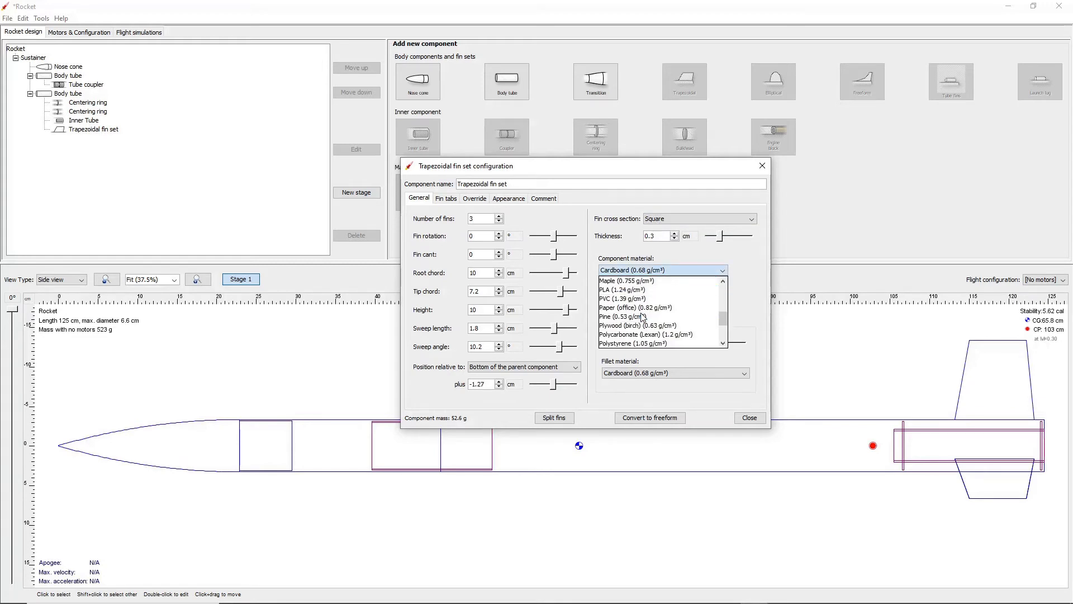
click(641, 326)
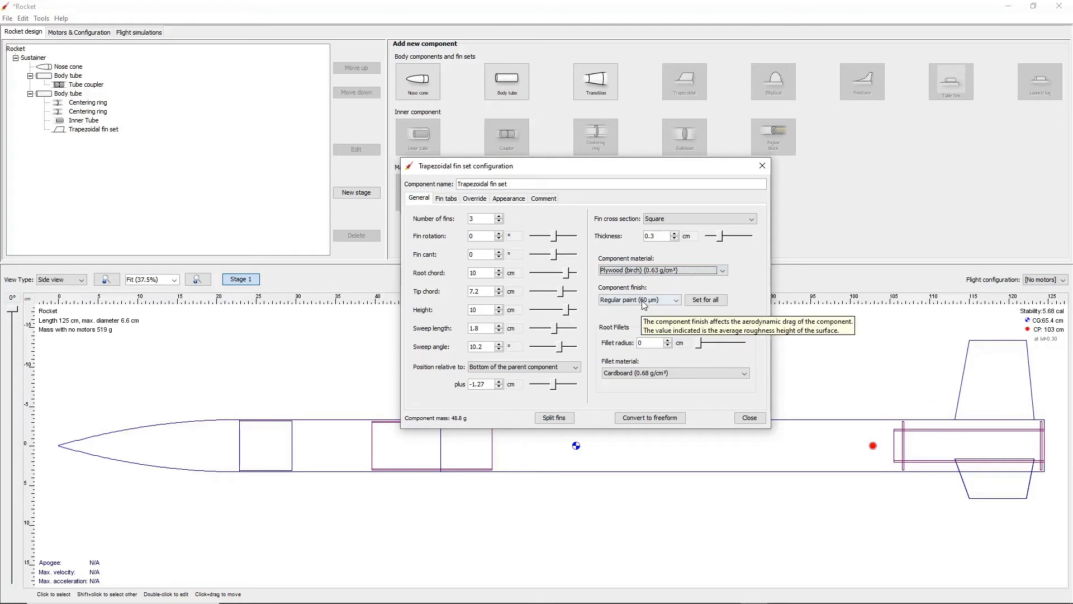
Keep the root fillet radius at 0 cm and set the fillet material to Epoxy (1.25 g/cm³)
mouse_move(700, 343)
mouse_down()
mouse_move(734, 350)
mouse_move(680, 350)
mouse_up()
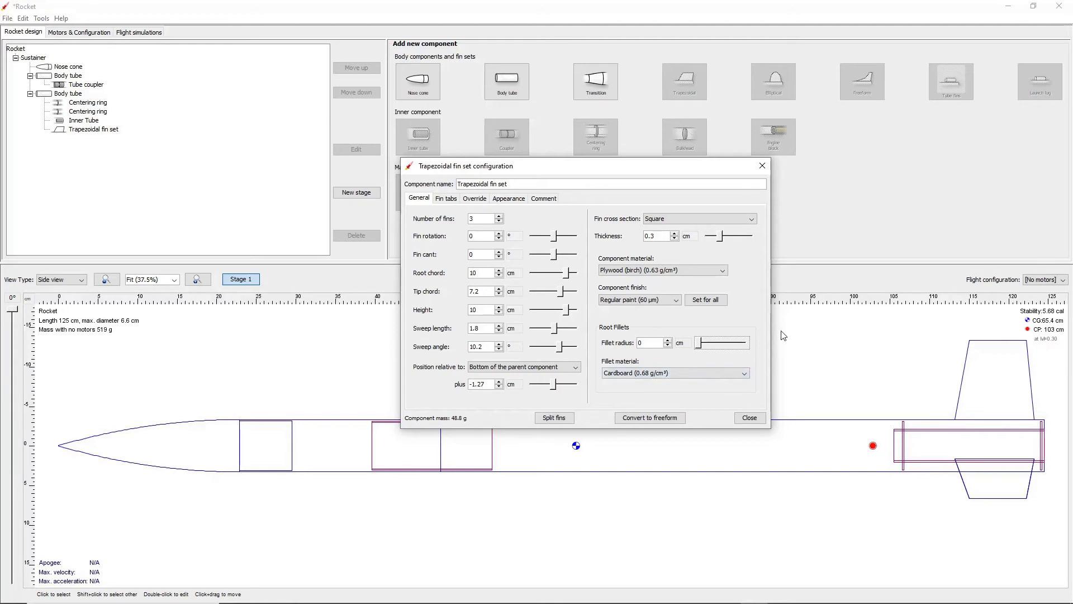
click(651, 373)
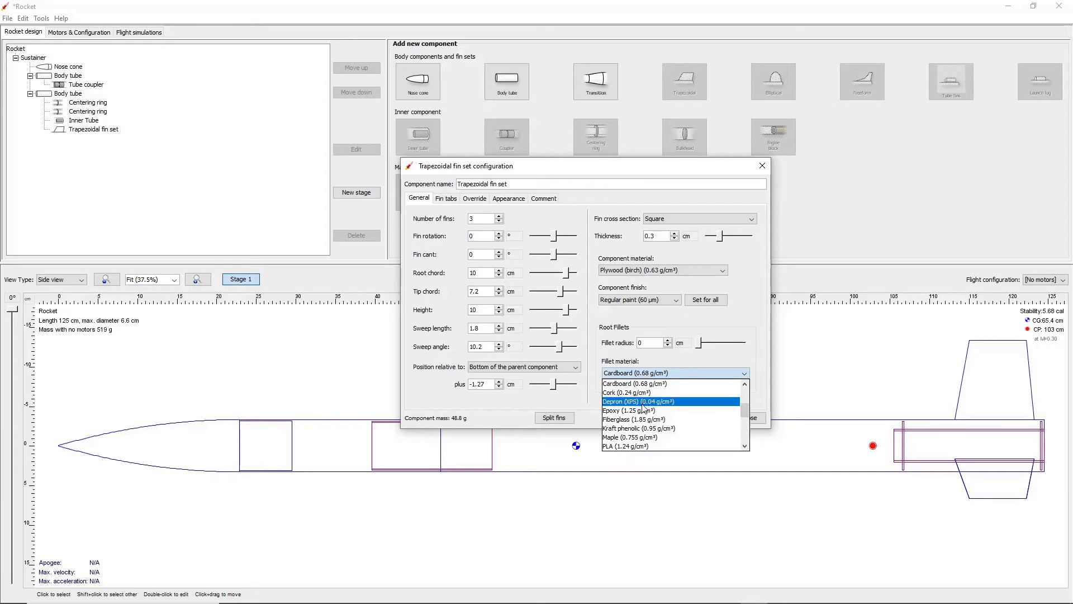
click(640, 410)
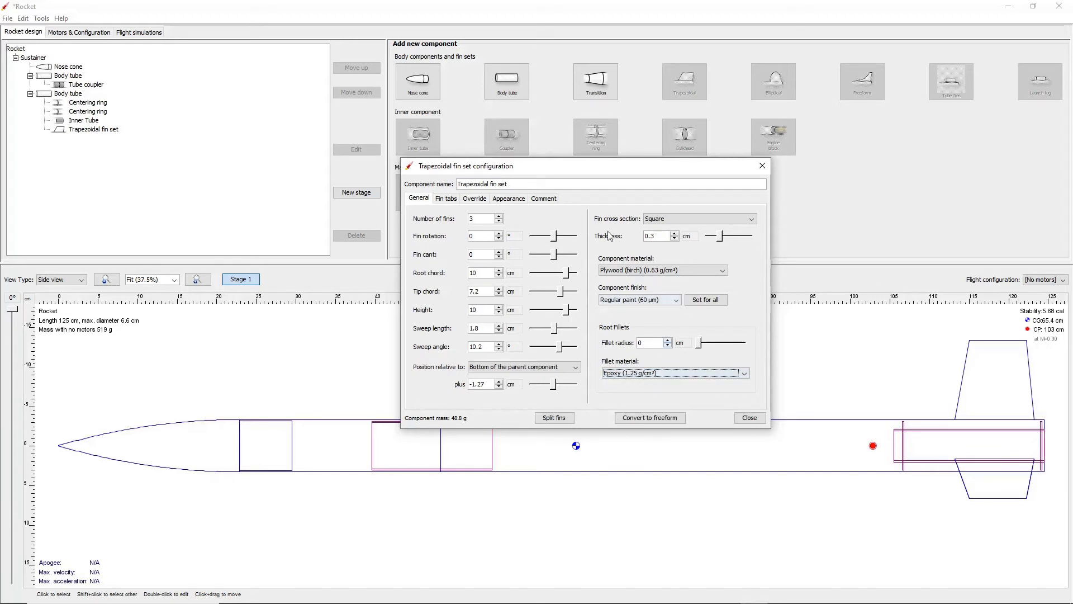
Give the fins through-the-wall tabs 9 cm long and 1 cm high, and close the fin set configuration
click(452, 202)
click(566, 262)
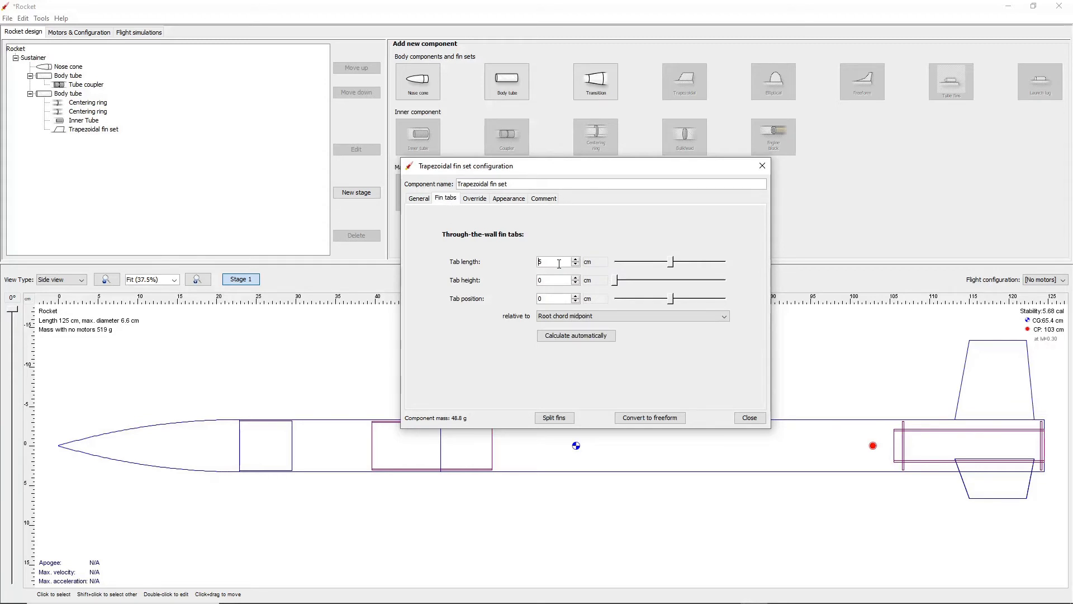
double_click(559, 263)
text(9)
key(Return)
text(1)
key(Return)
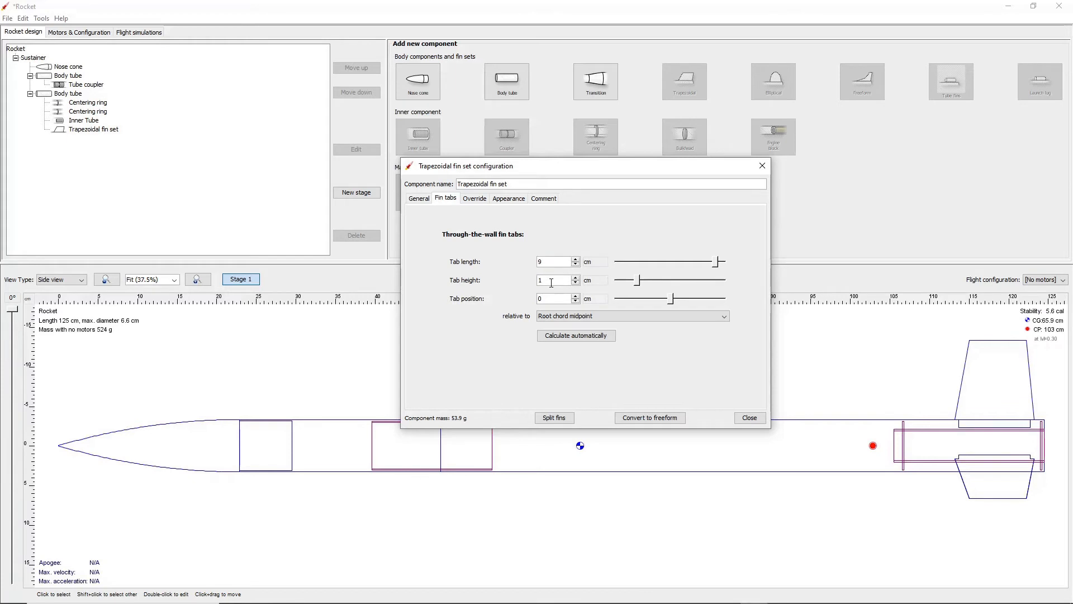
click(749, 418)
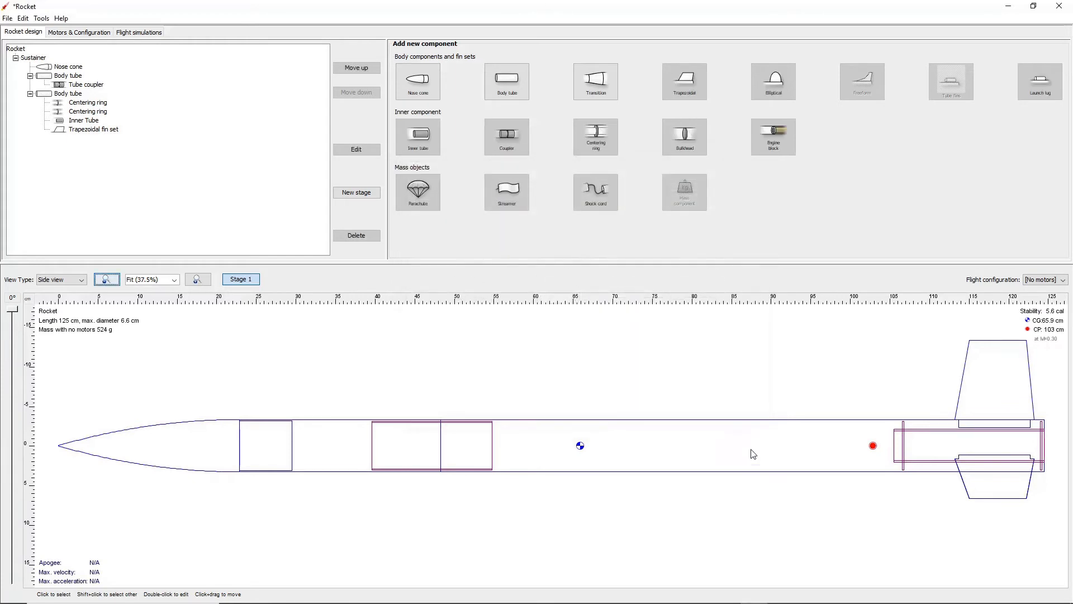
Add a launch lug to the rear body tube, 15.2 cm long with 0.013 cm thickness and 0.457 cm outer diameter
click(1040, 89)
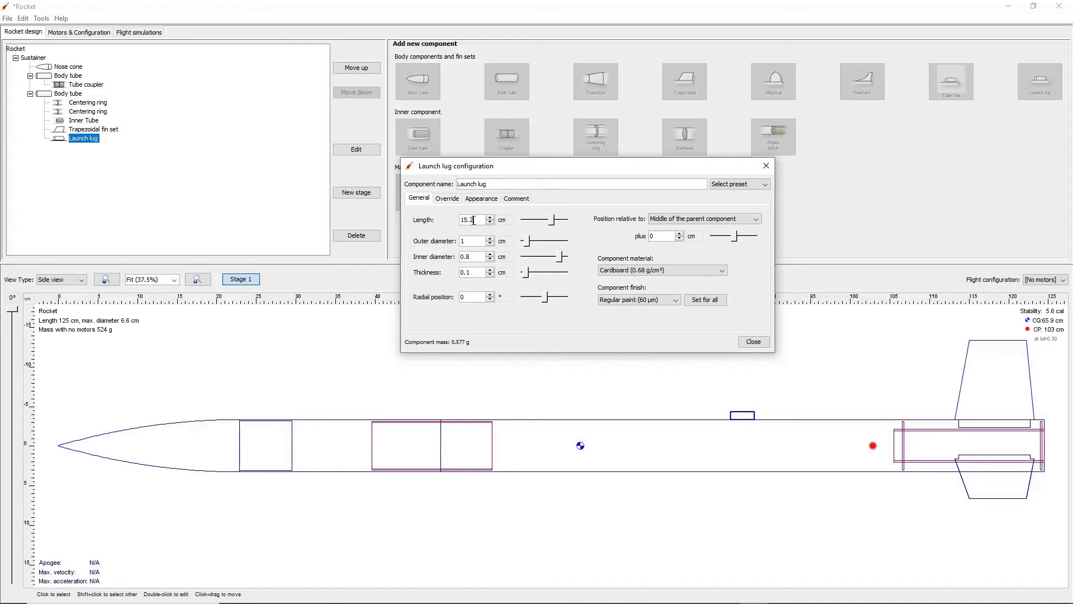
key(Return)
click(474, 272)
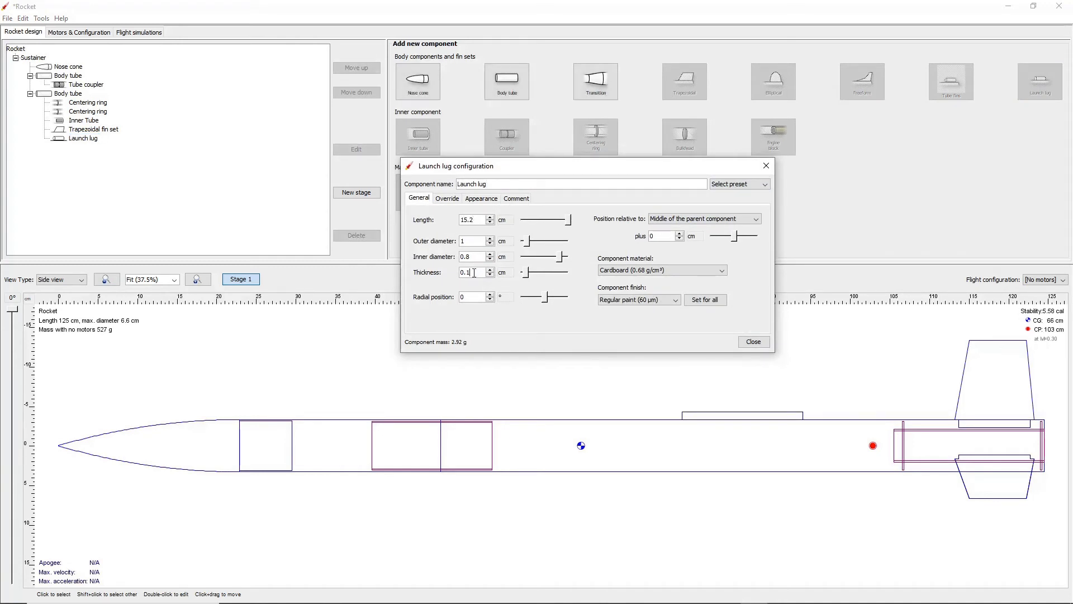
key(BackSpace)
key(Return)
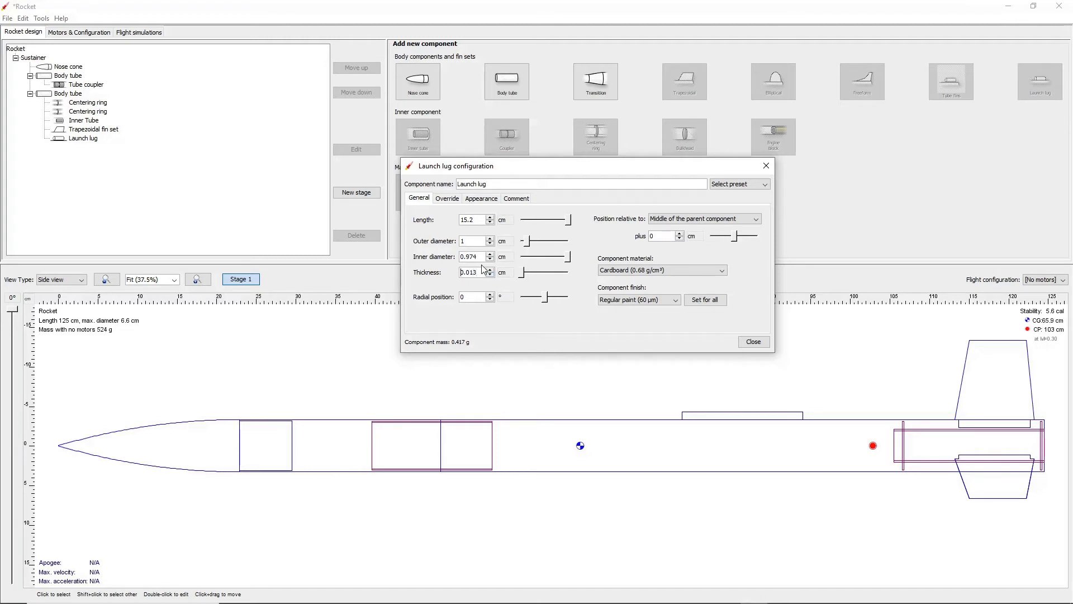
click(470, 239)
key(Return)
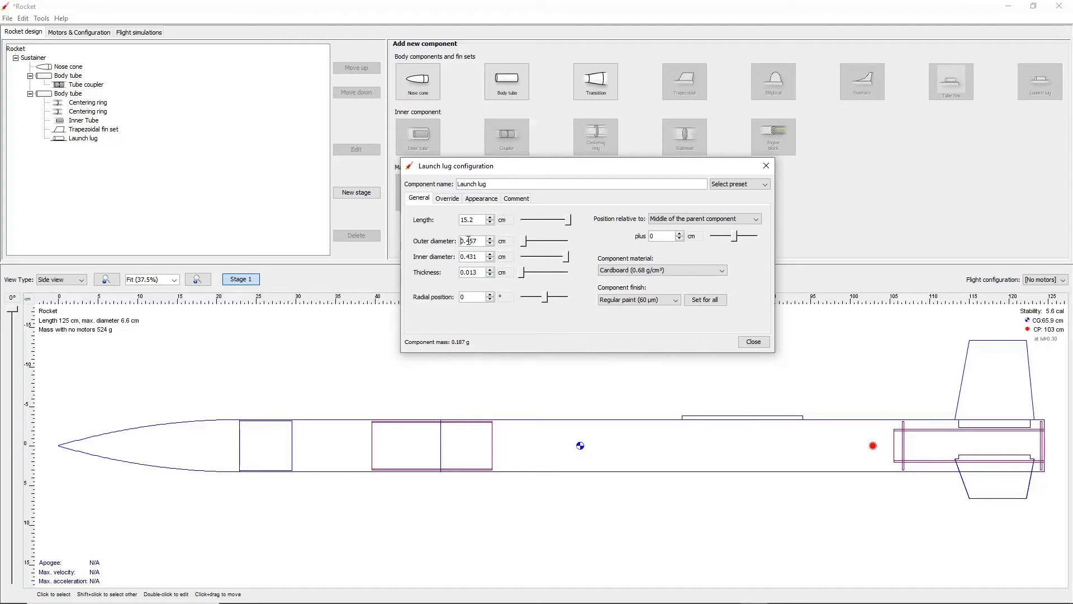
Position the launch lug relative to the bottom of the parent component with an offset of -20.3 cm
click(673, 223)
click(671, 244)
double_click(665, 236)
text(20.3)
key(Return)
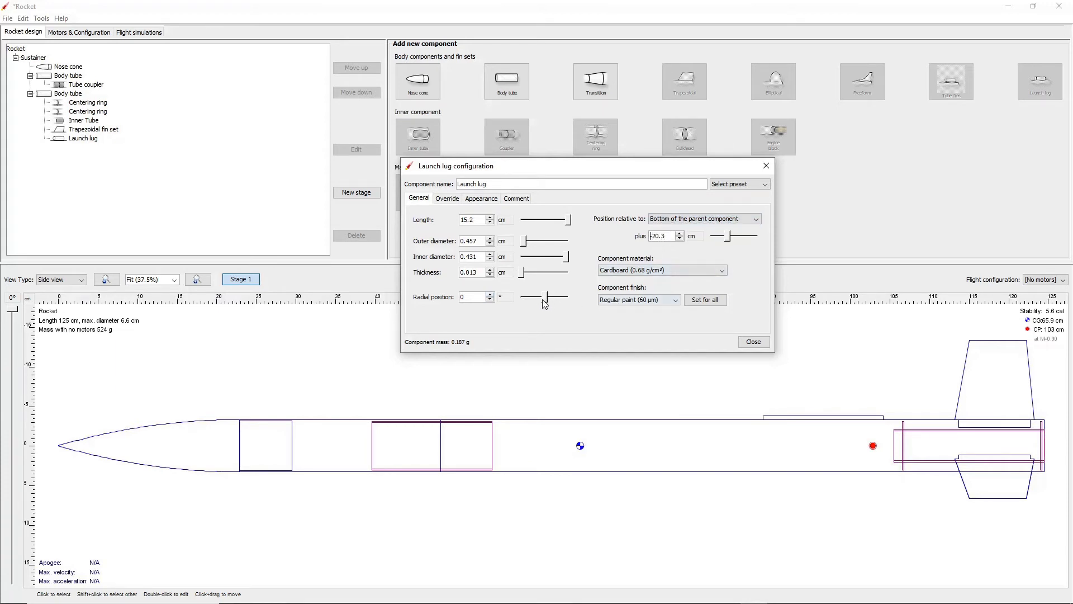
Set the launch lug's radial position to 45°, keep the Cardboard (0.68 g/cm³) material and close its configuration
drag(547, 297, 550, 297)
double_click(476, 299)
text(45)
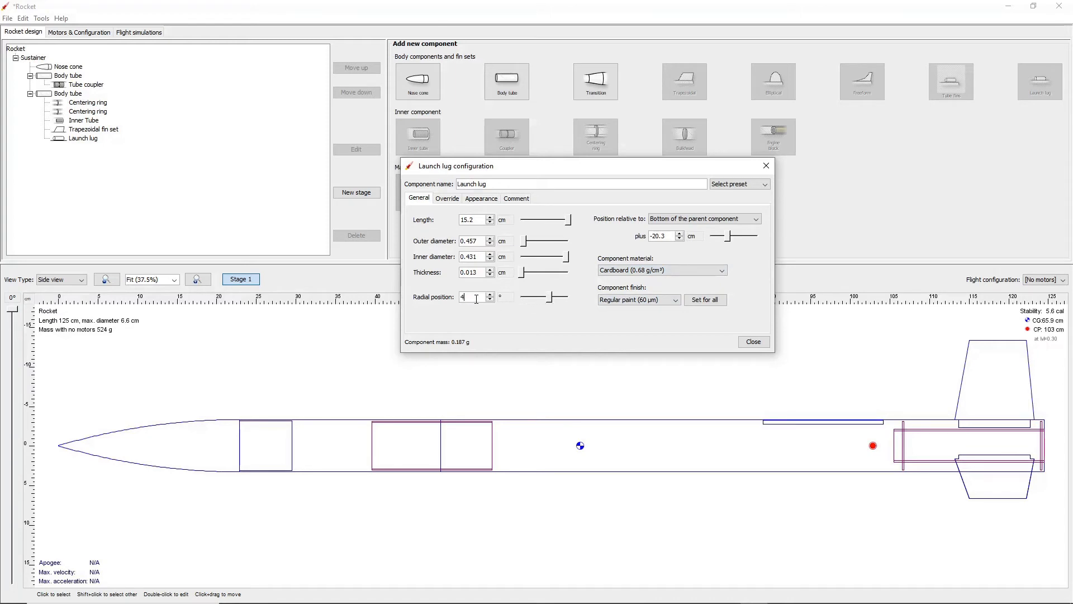
key(Return)
click(648, 270)
click(647, 270)
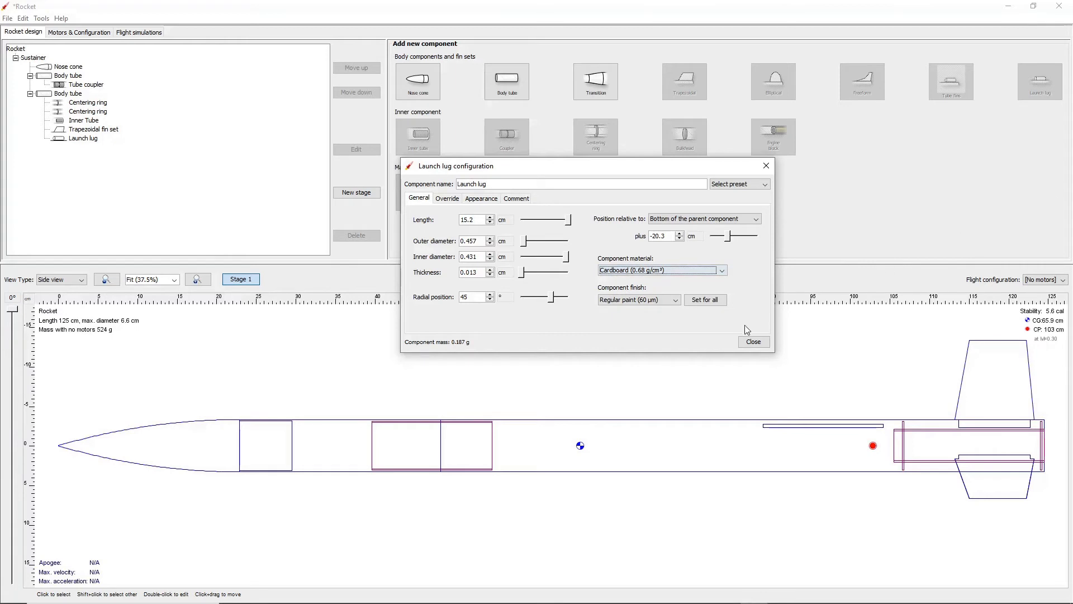
click(752, 341)
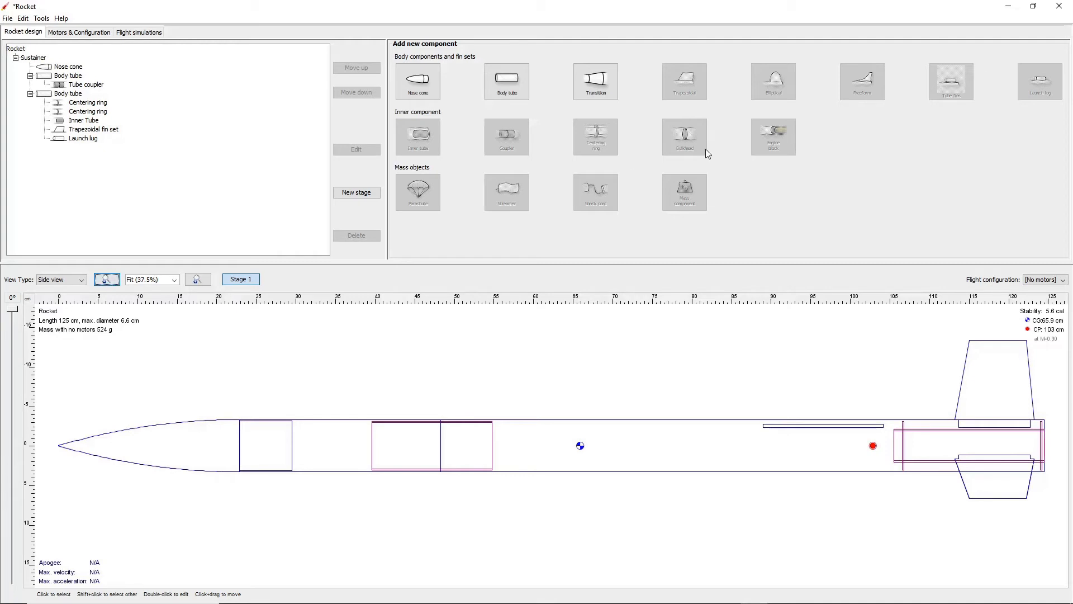
Add a shock cord to the tube coupler, 365 cm long and made of Kevlar (3.94 g/m)
click(84, 85)
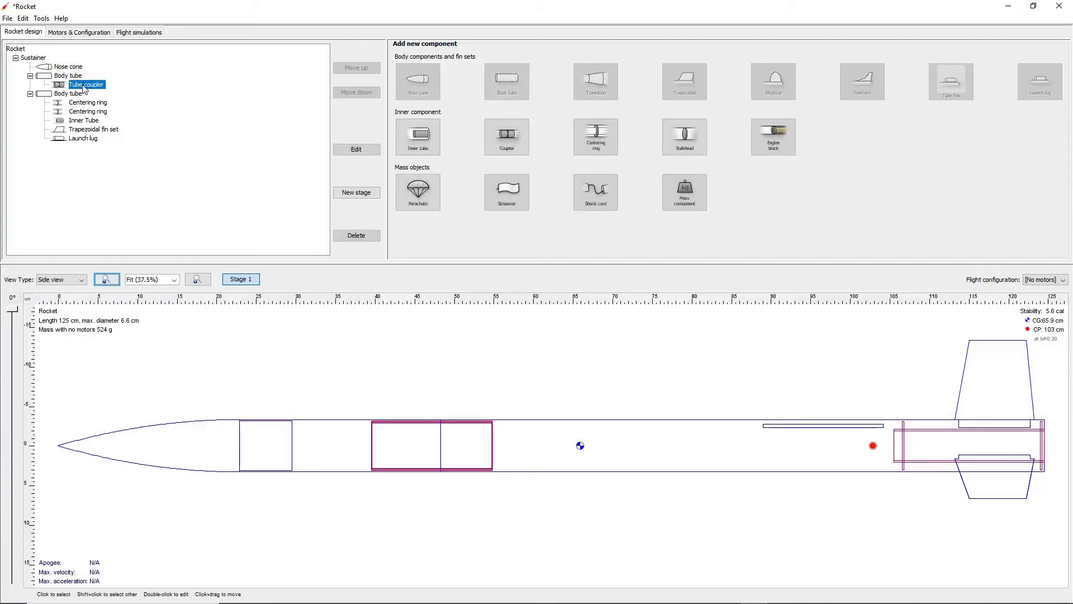
click(592, 195)
drag(539, 173, 533, 178)
click(467, 220)
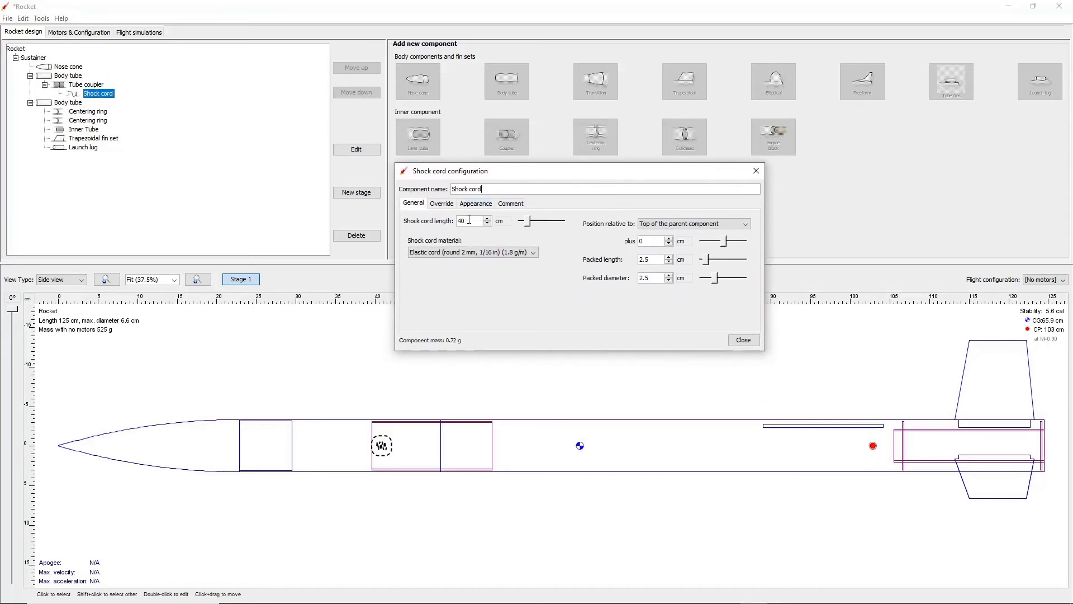
double_click(469, 220)
text(365)
key(Return)
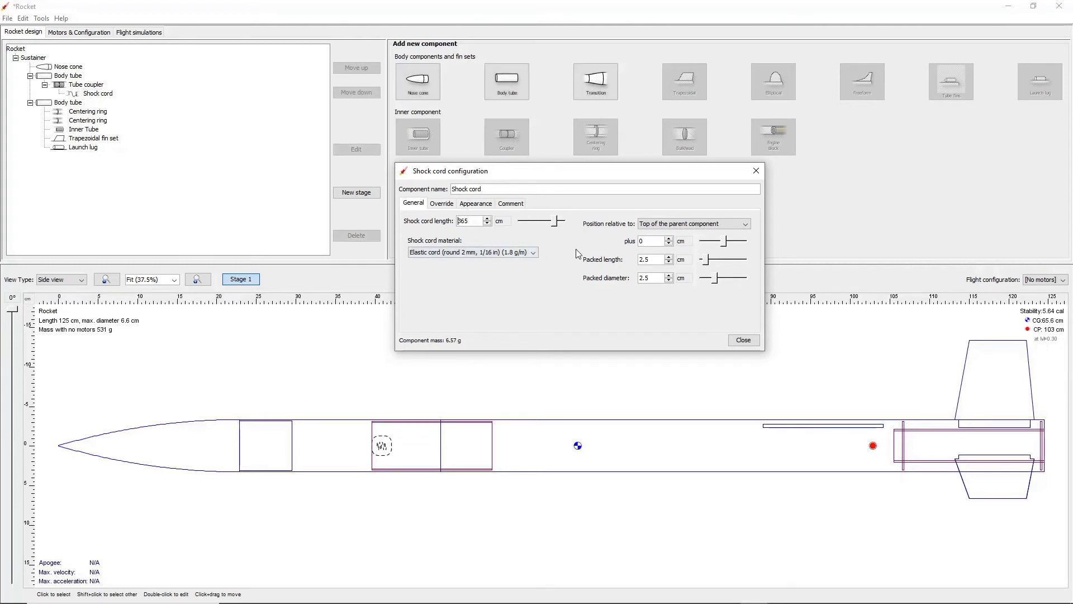
click(532, 252)
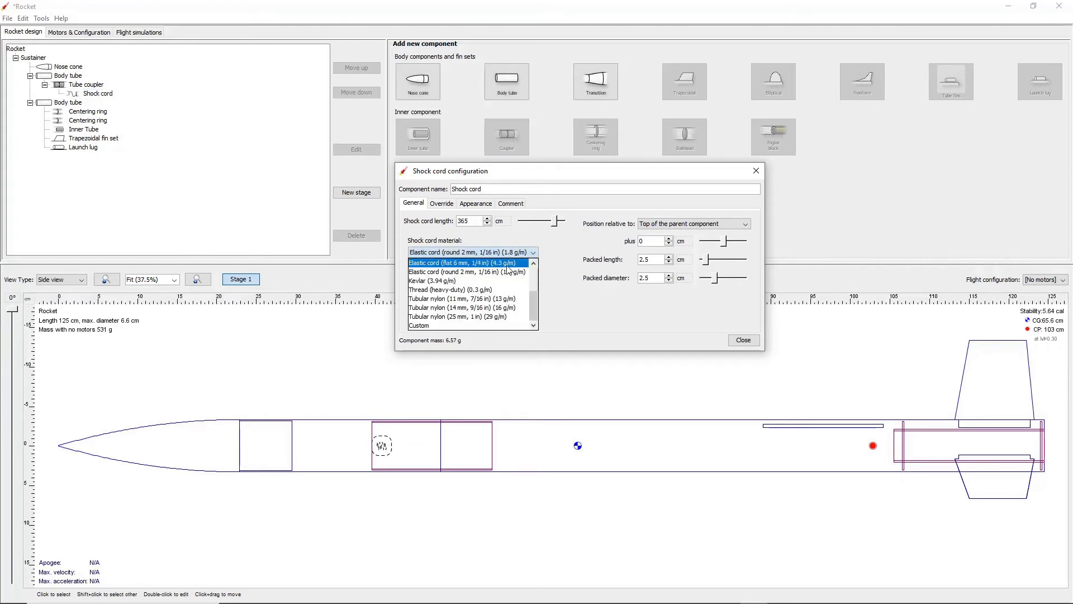
click(492, 286)
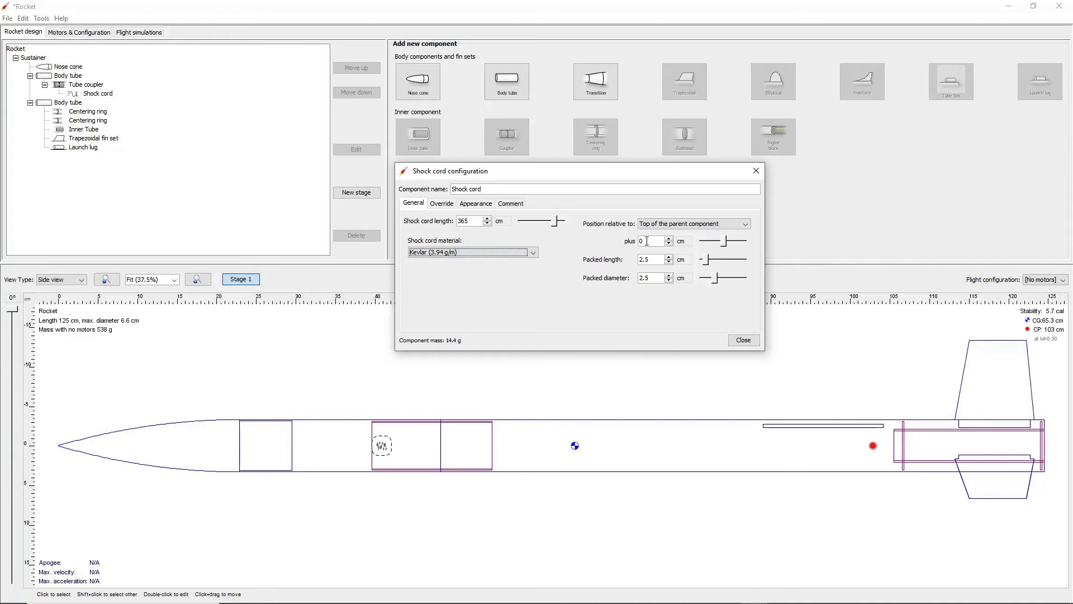
Offset the shock cord 15.2 cm from the coupler's top, with packed length 50.8 cm and packed diameter 2.1 cm, and close its configuration
double_click(647, 241)
text(15.2)
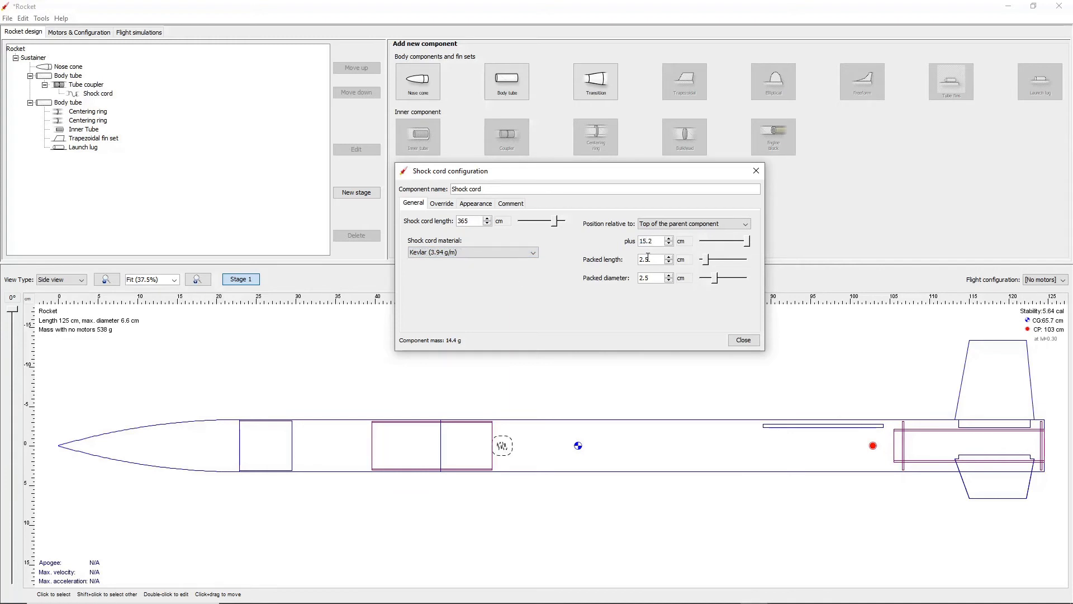
double_click(653, 260)
text(50.8)
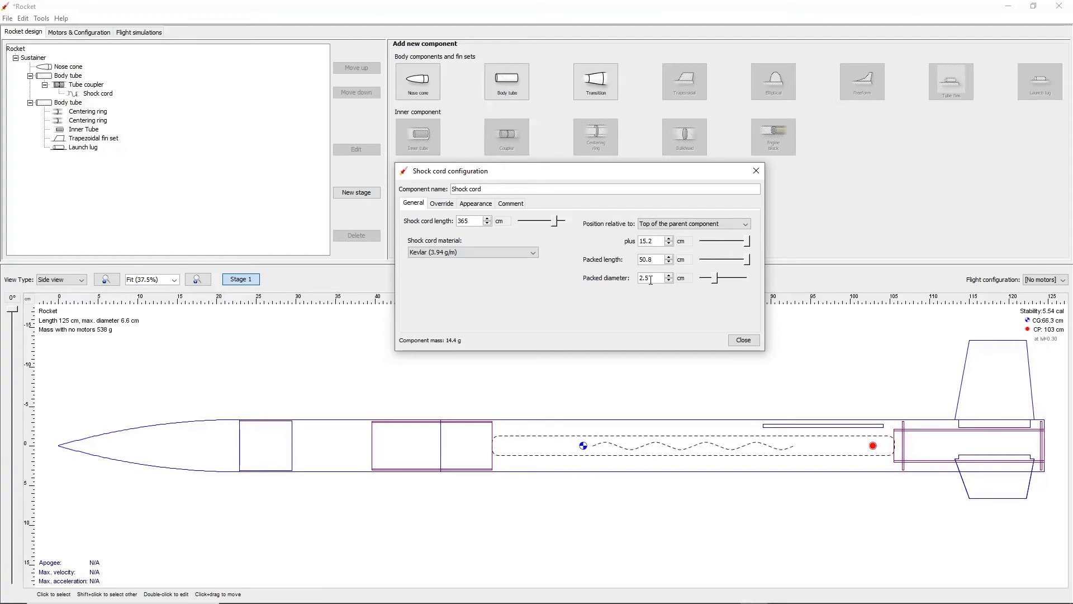
click(652, 279)
text(1)
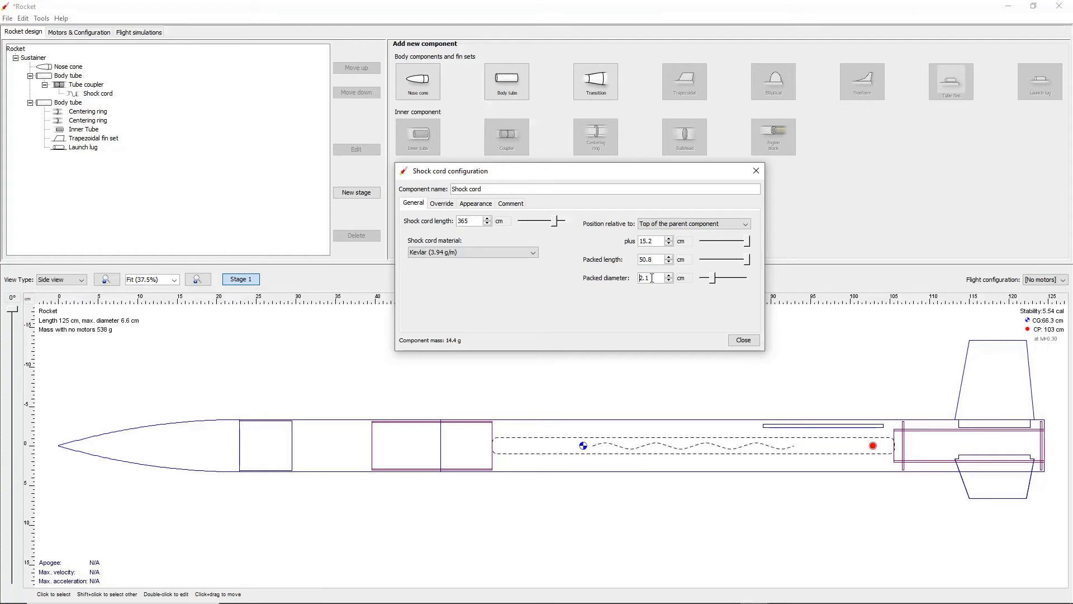
click(737, 347)
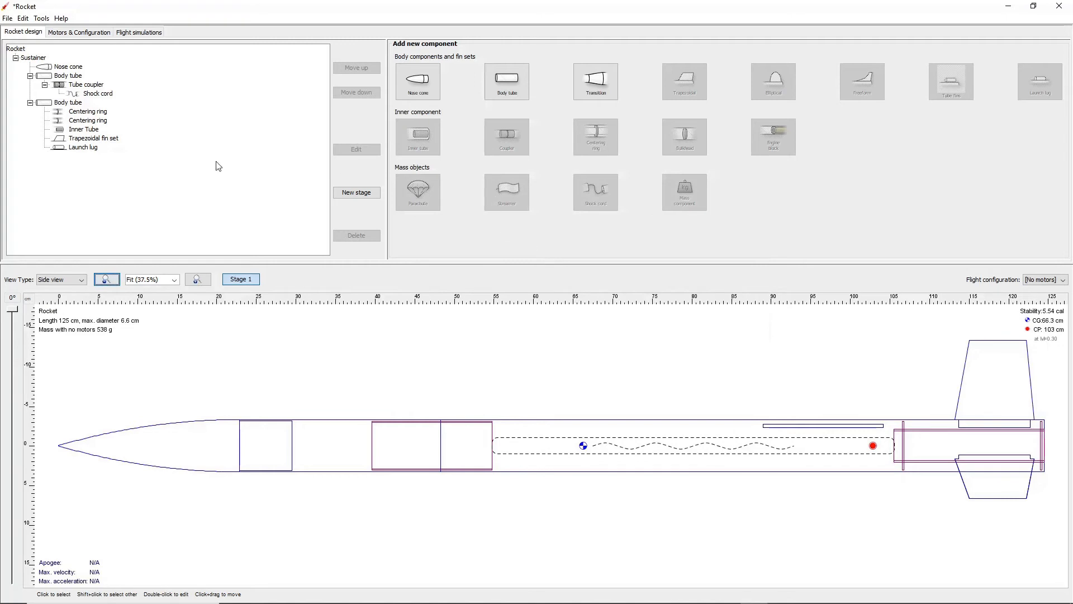
Add a parachute with a 71.1 cm canopy diameter to the tube coupler, positioned relative to the bottom of the parent component
click(85, 85)
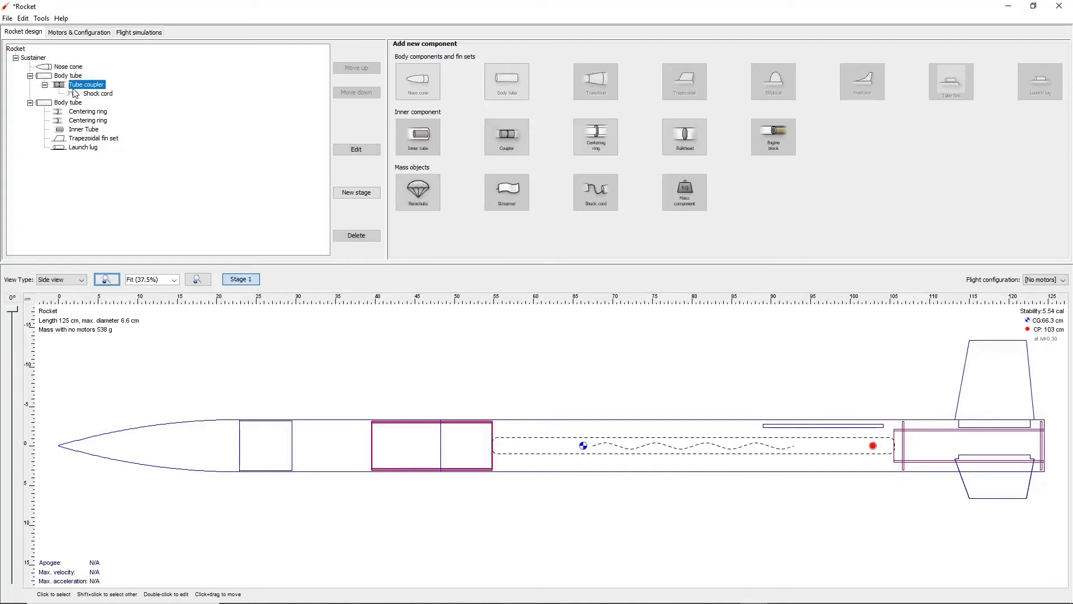
click(426, 193)
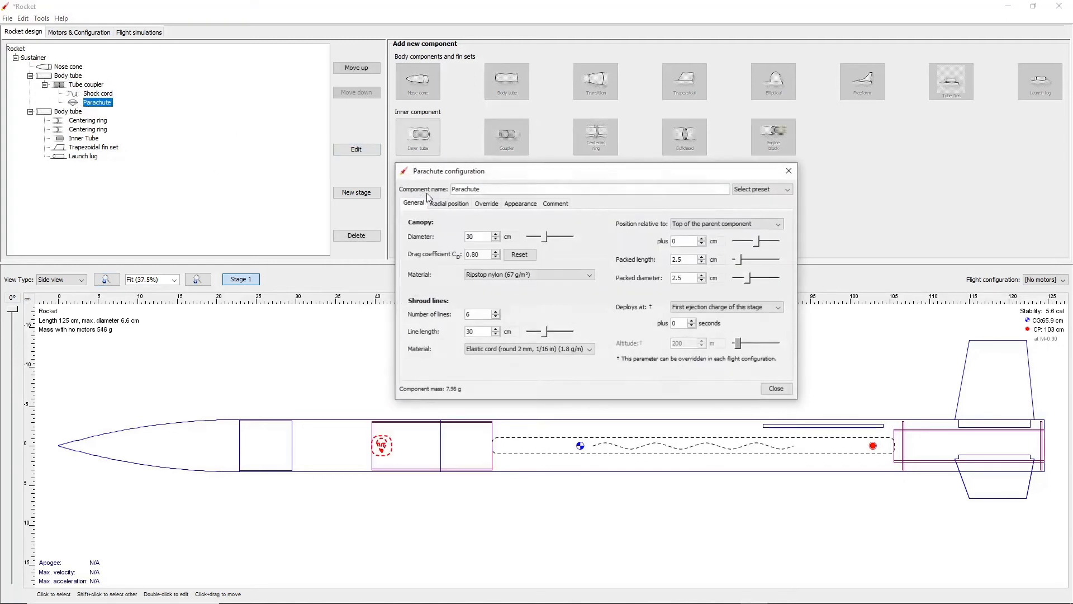
double_click(472, 237)
text(71.1)
key(Return)
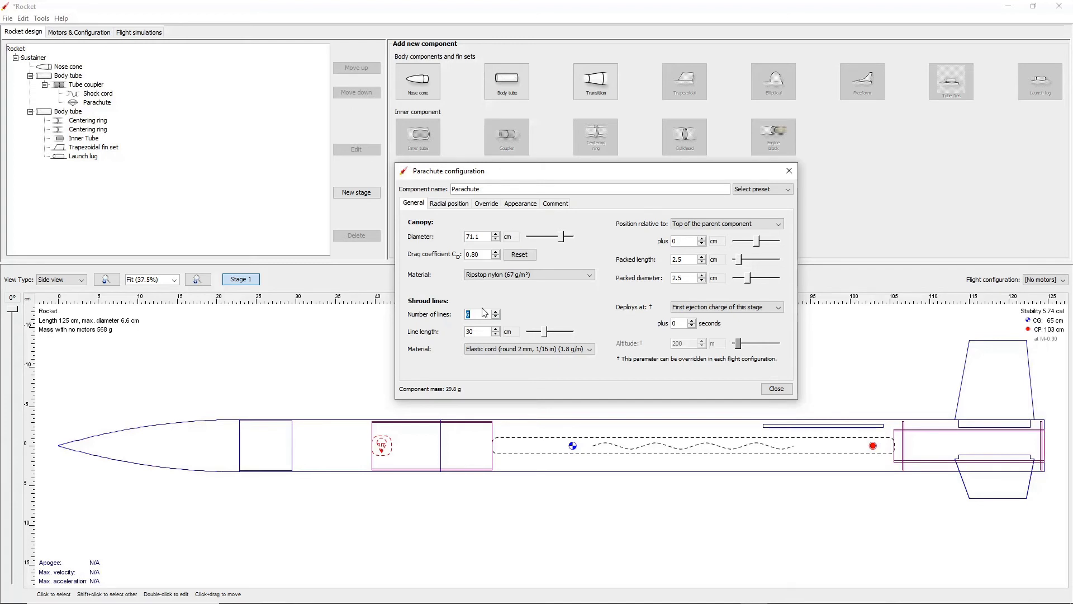
click(717, 224)
click(719, 251)
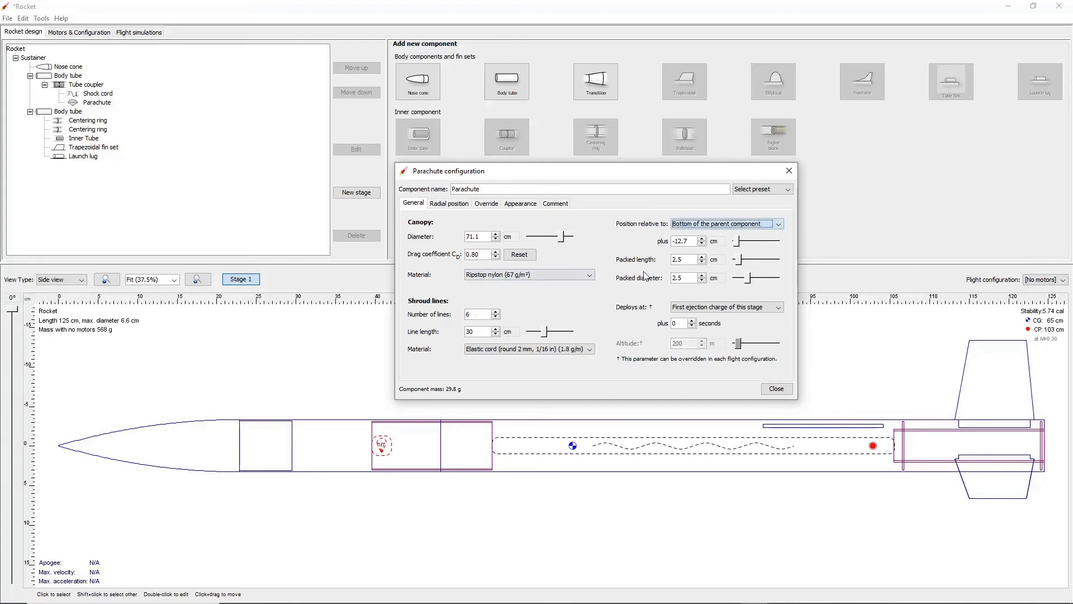
Give the parachute 8 shroud lines with a line length of 97 cm
click(484, 314)
text(8)
click(482, 332)
text(97)
Offset the parachute 16 cm from the bottom of the parent component
drag(738, 241, 773, 244)
double_click(687, 244)
text(1)
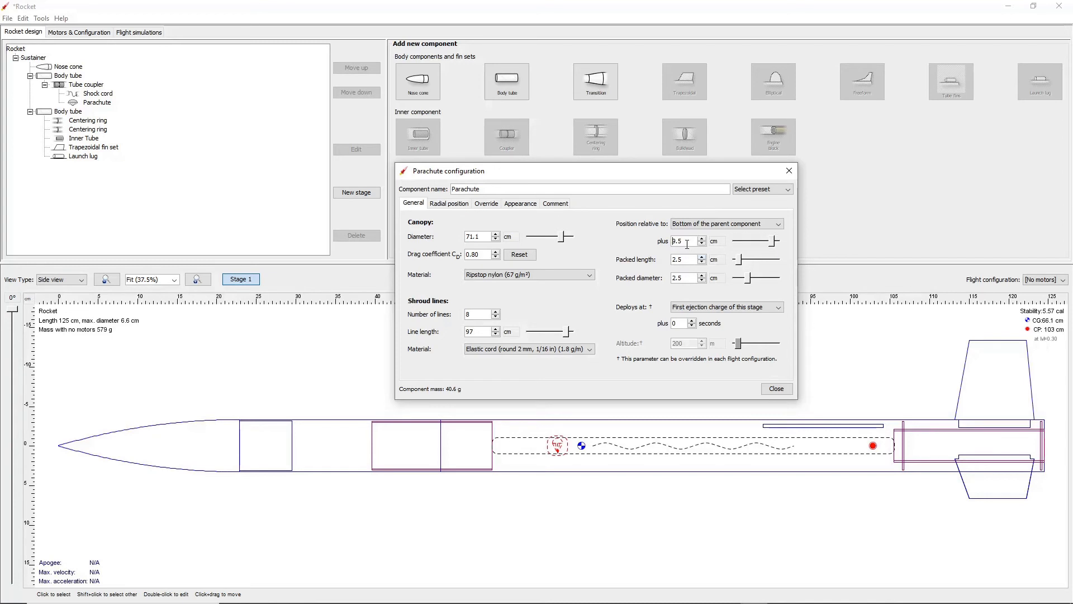
text(6)
Set the shroud line material to Braided nylon (3 mm, 1/8 in), keep deployment at the first ejection charge, and close the parachute configuration
click(574, 348)
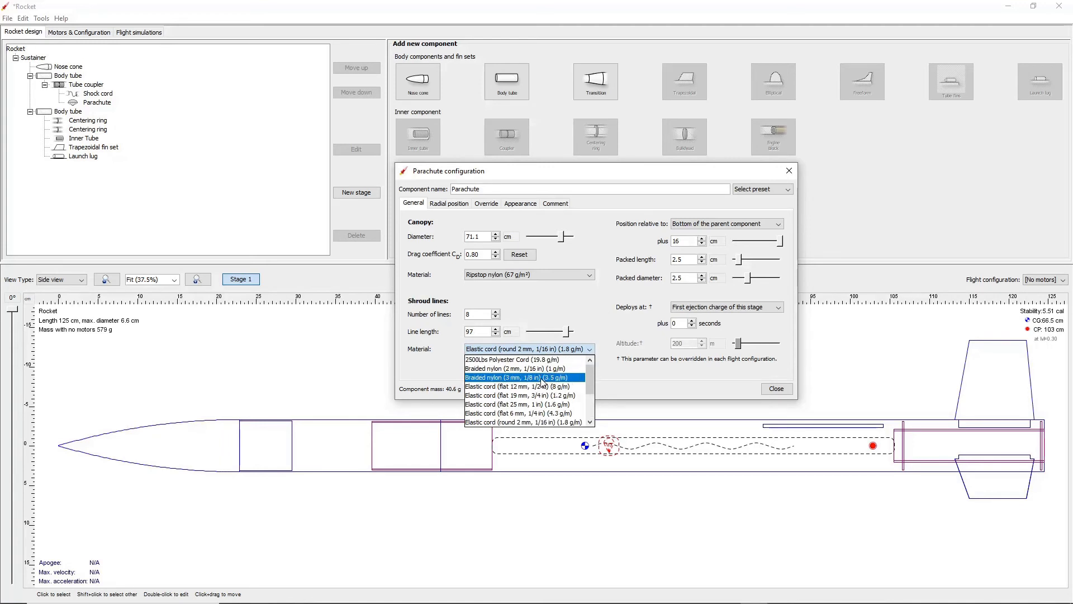
click(542, 378)
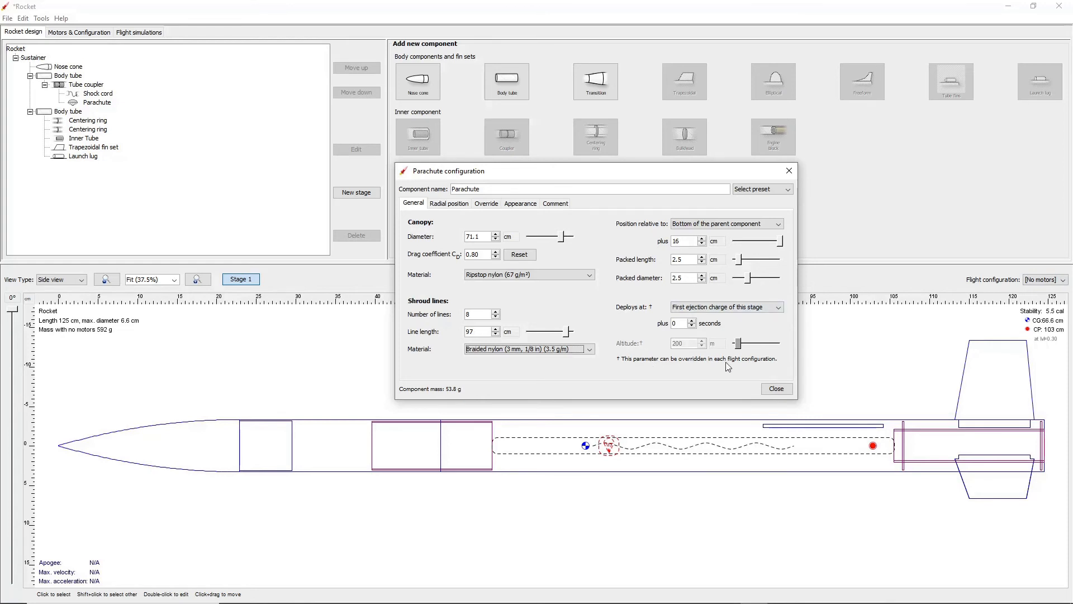
click(697, 307)
click(695, 313)
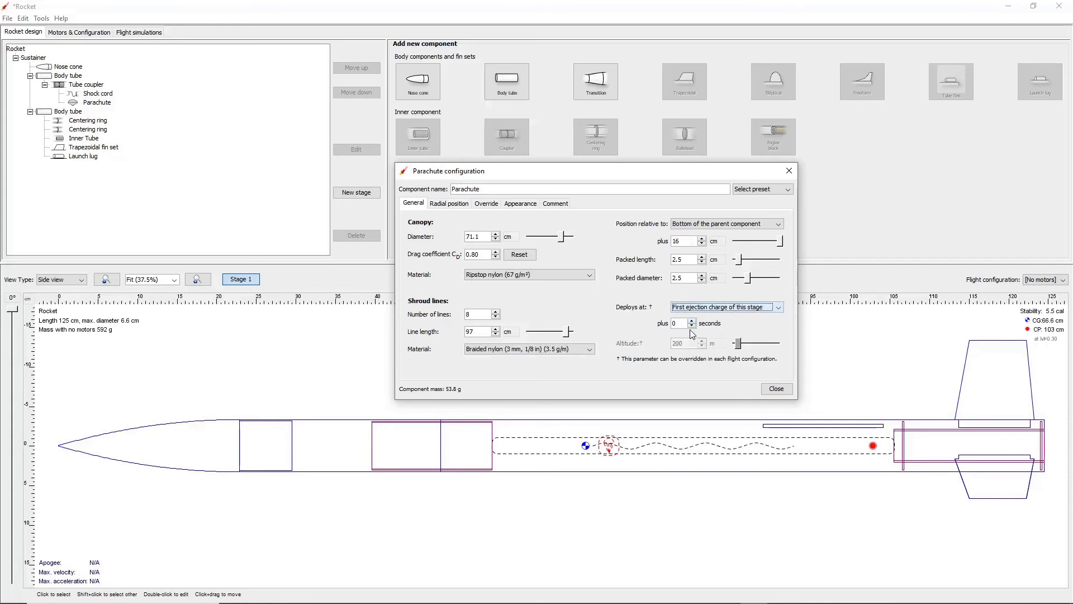
click(682, 324)
click(775, 388)
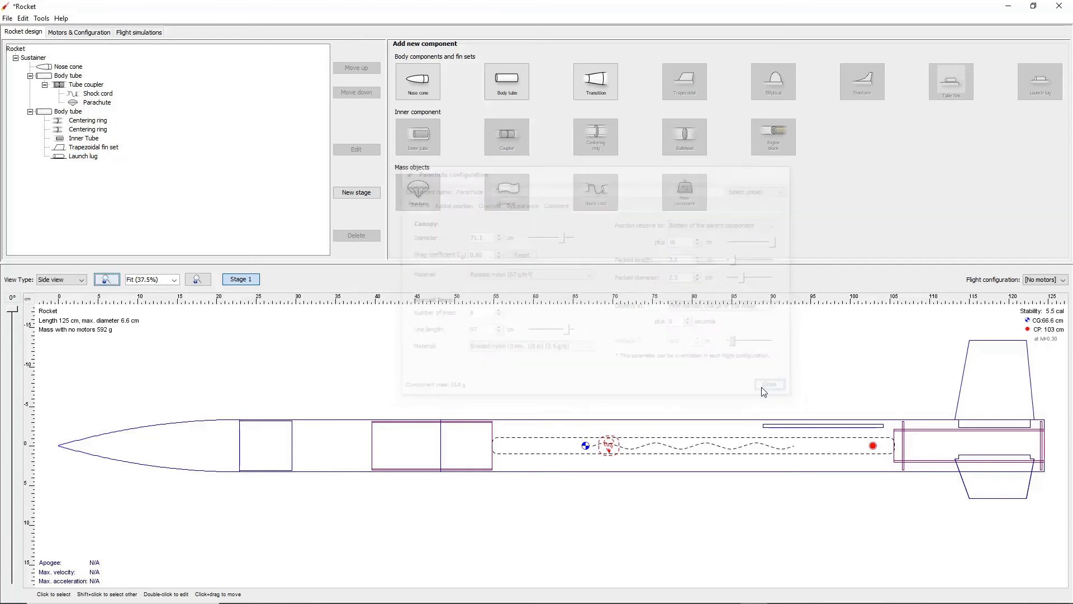
Create a new motor configuration and open the motor selection for its inner tube mount
click(72, 34)
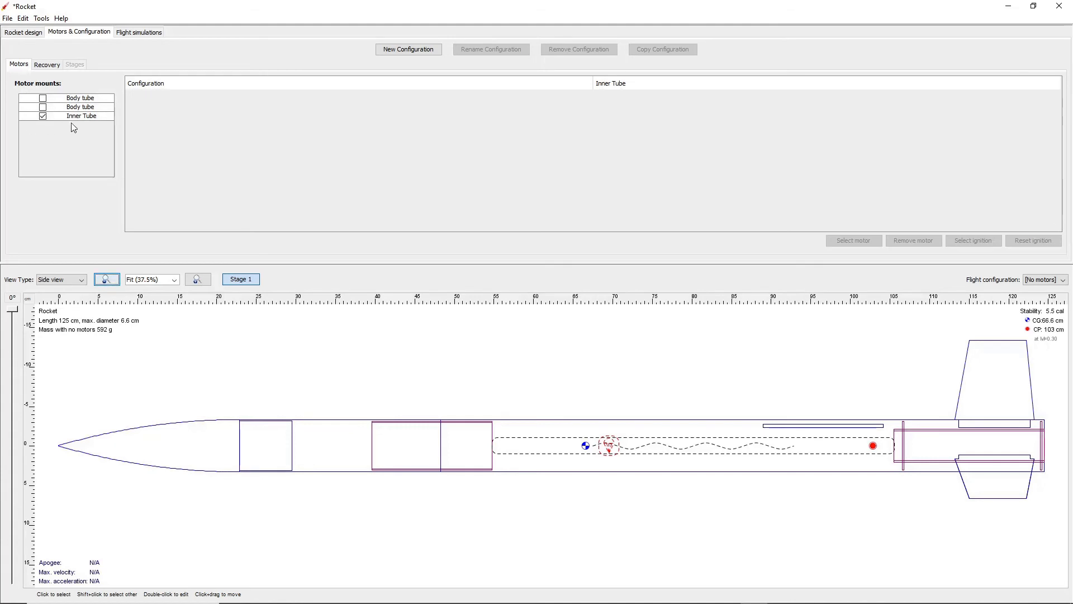
click(408, 57)
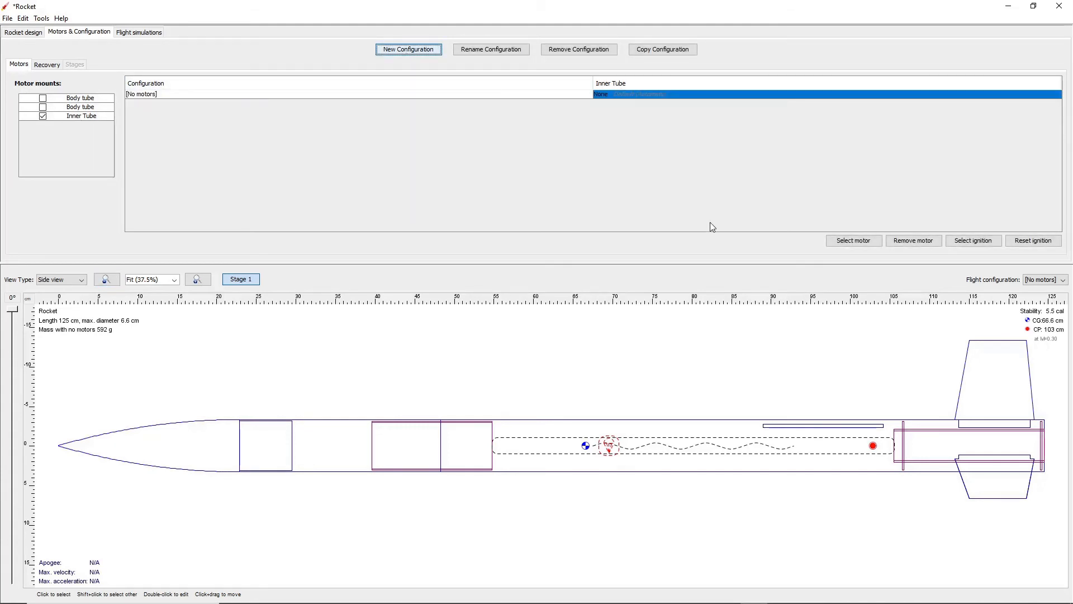
click(648, 95)
click(853, 240)
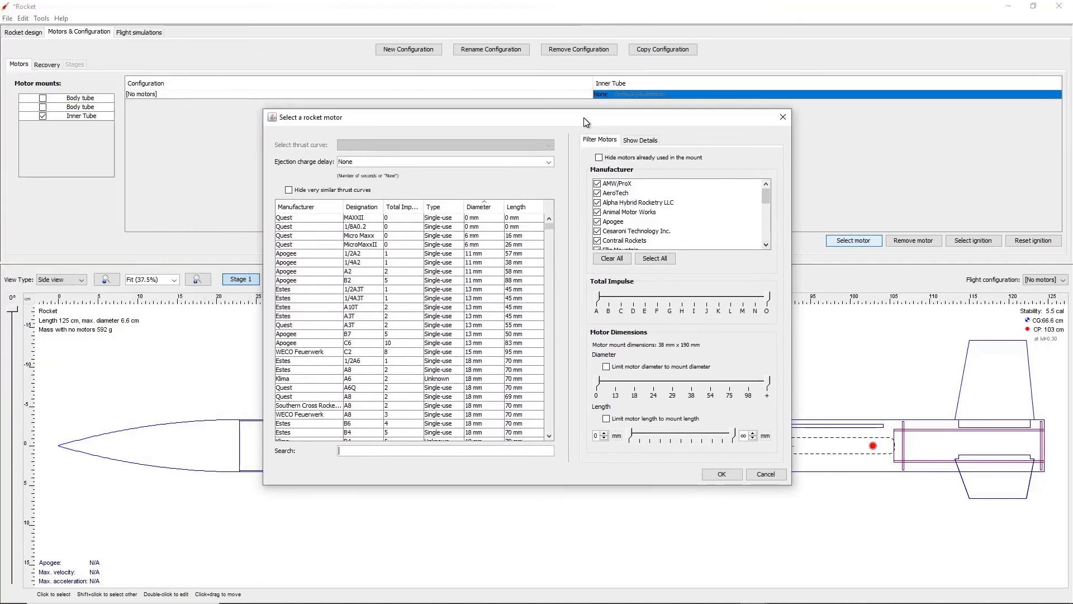
drag(584, 117, 596, 113)
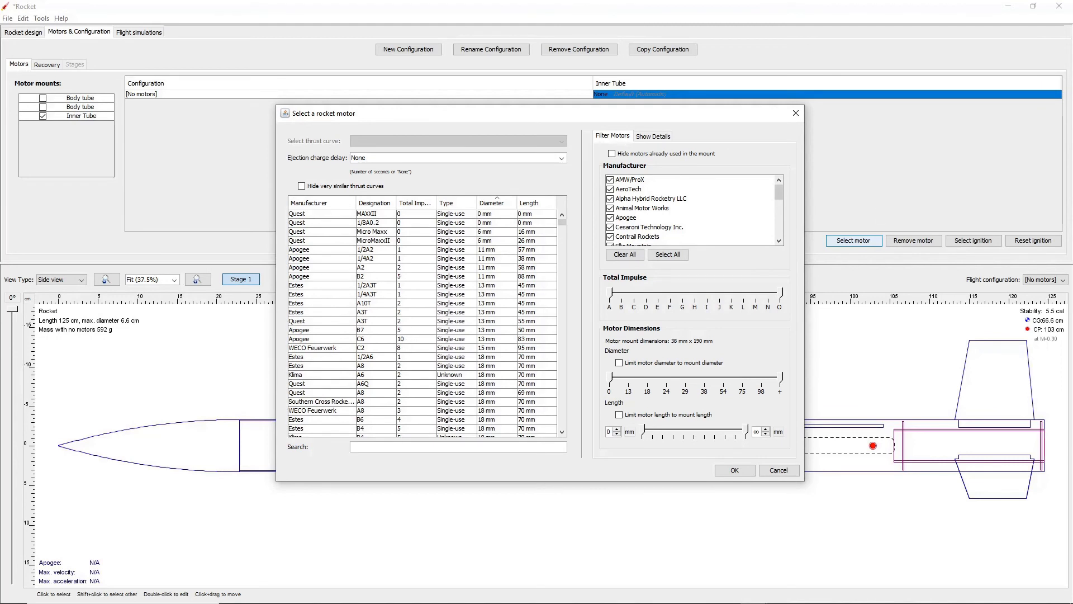
Try filtering the motor list by a minimum total impulse of class B, then restore the full range with all manufacturers selected
scroll(688, 204, down, 5)
scroll(677, 212, up, 5)
click(618, 295)
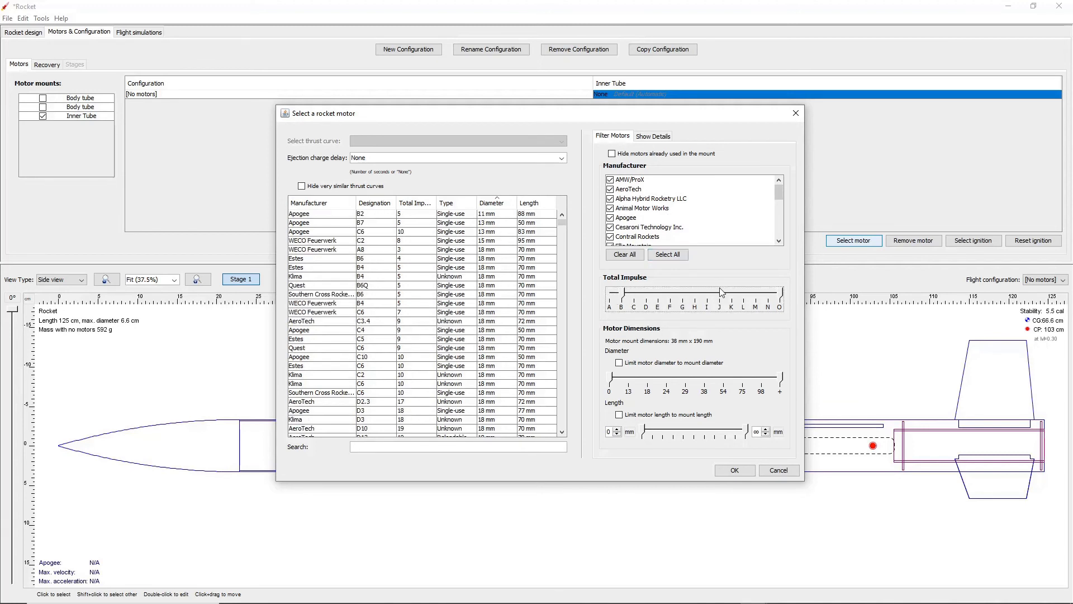
click(619, 297)
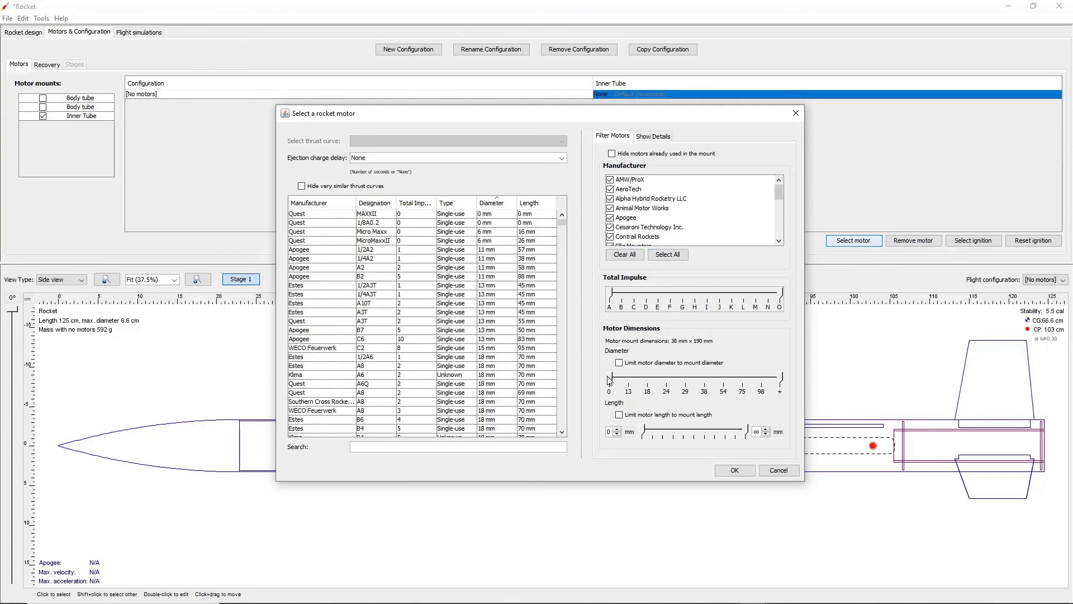
drag(610, 381, 549, 374)
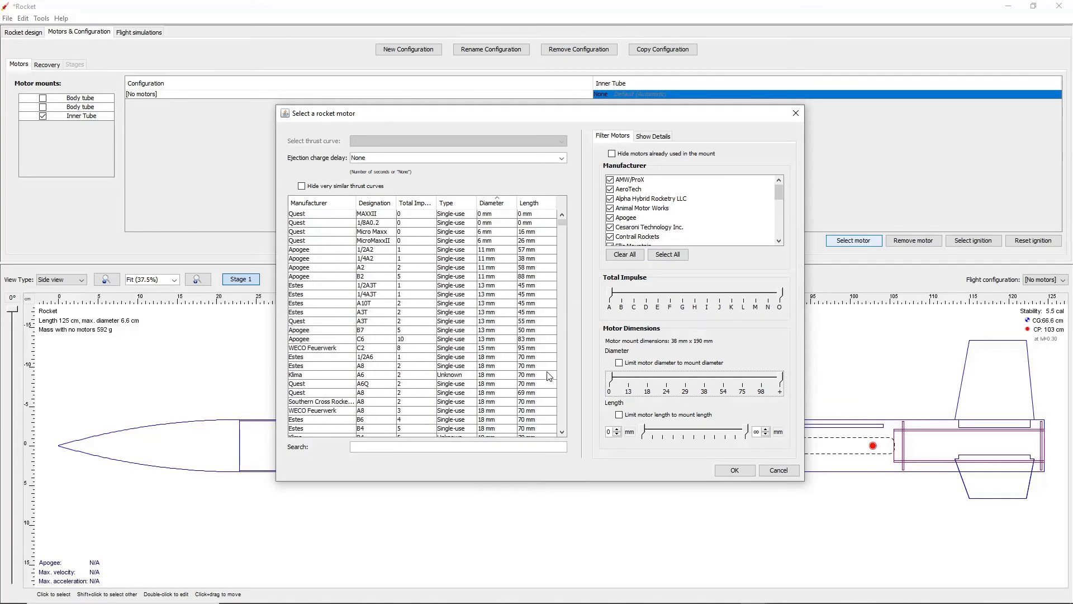
click(669, 256)
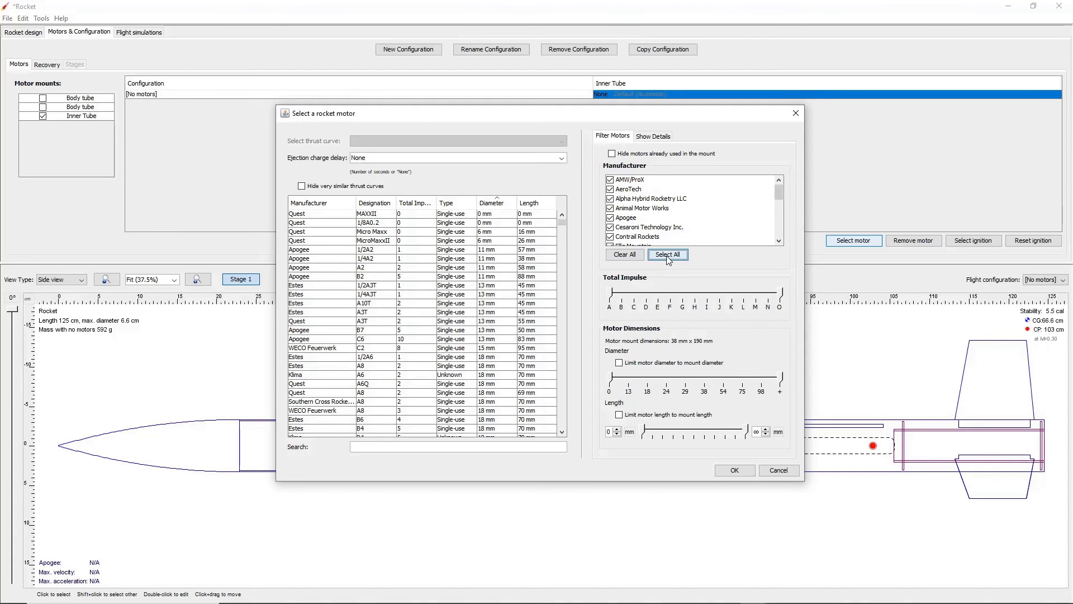
Search the motor list for H110, select the Cesaroni Technology 38 mm reloadable motor, and review its thrust details
click(390, 447)
text(H110)
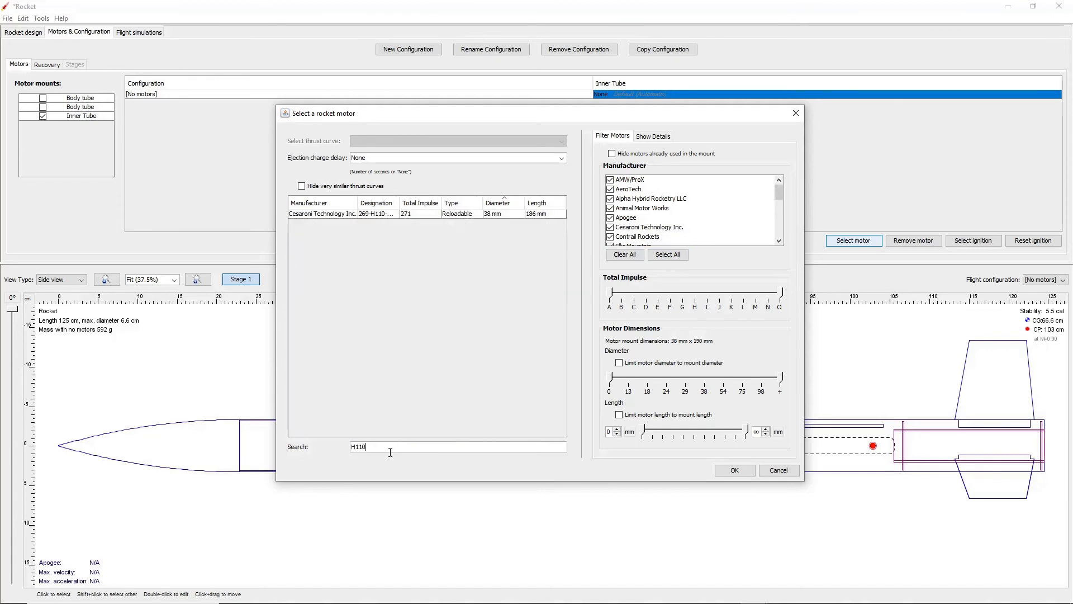
click(341, 215)
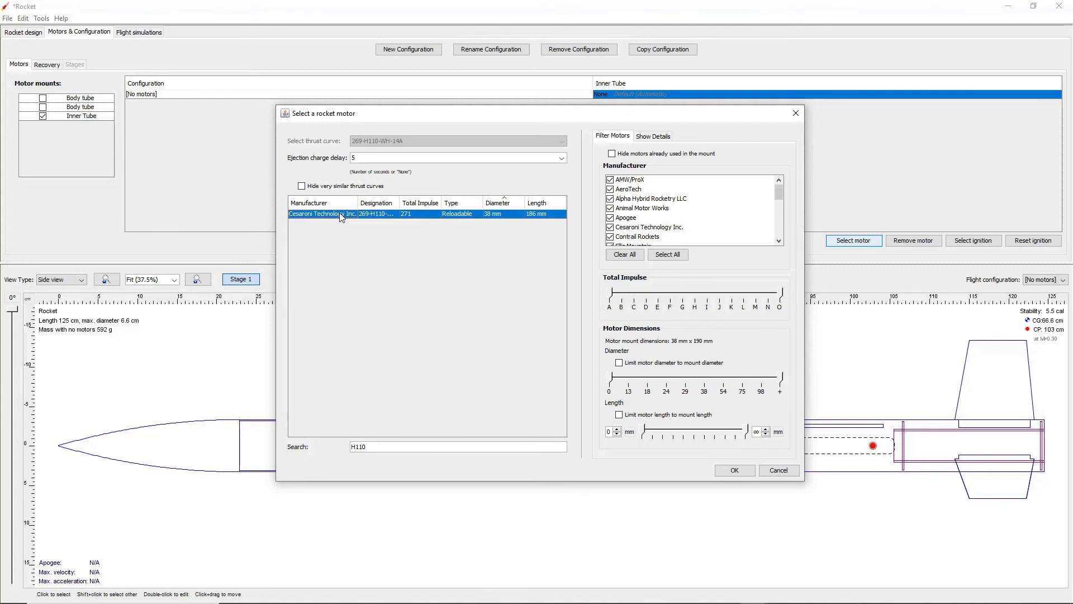
click(643, 139)
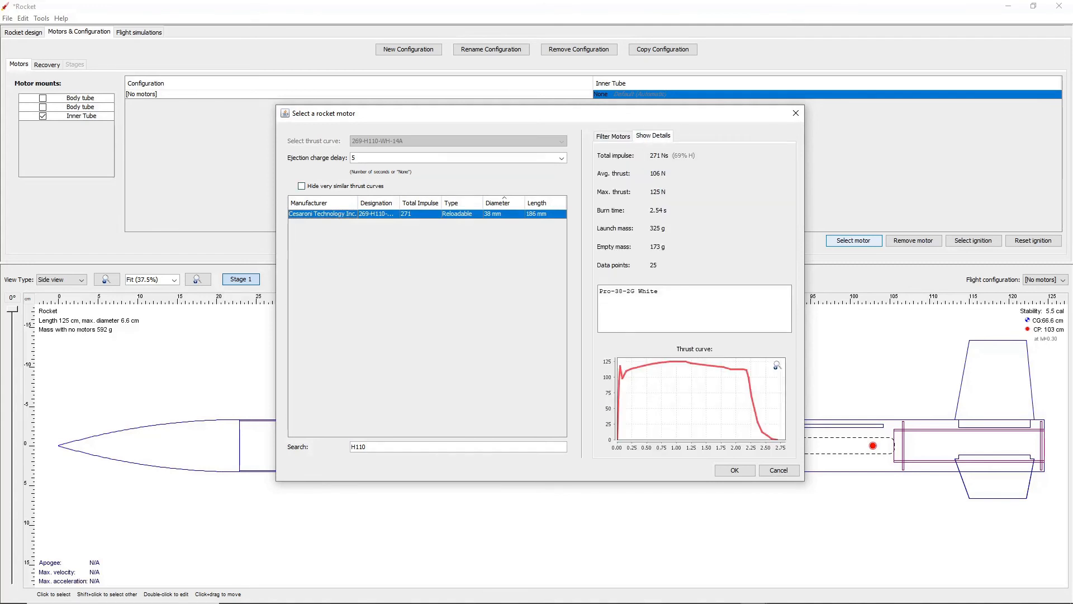
click(615, 139)
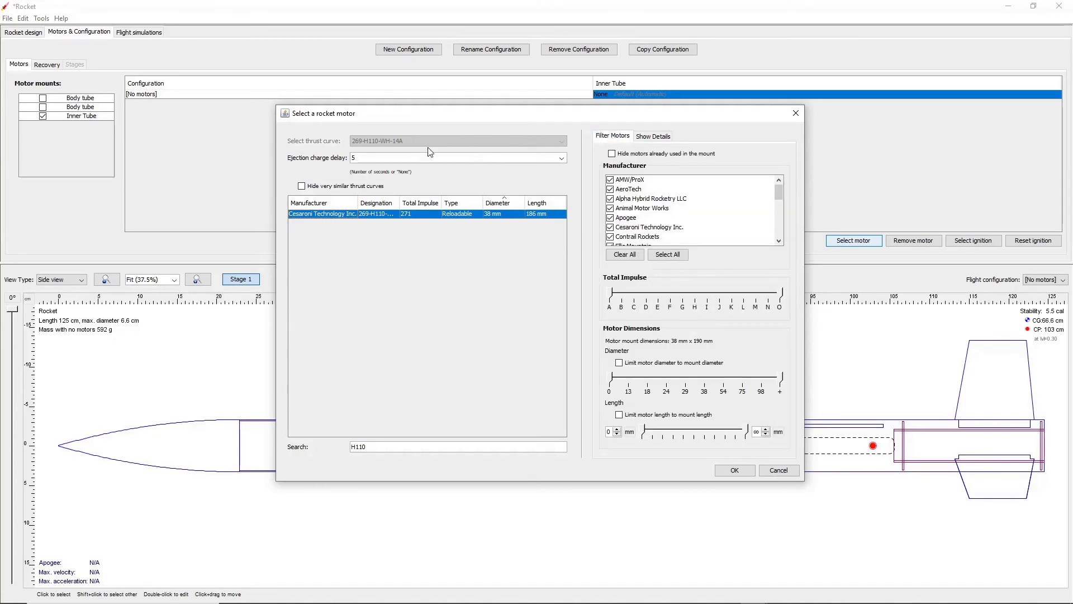
Set the H110 motor's ejection charge delay to 14 seconds and assign it to the inner tube mount
click(561, 159)
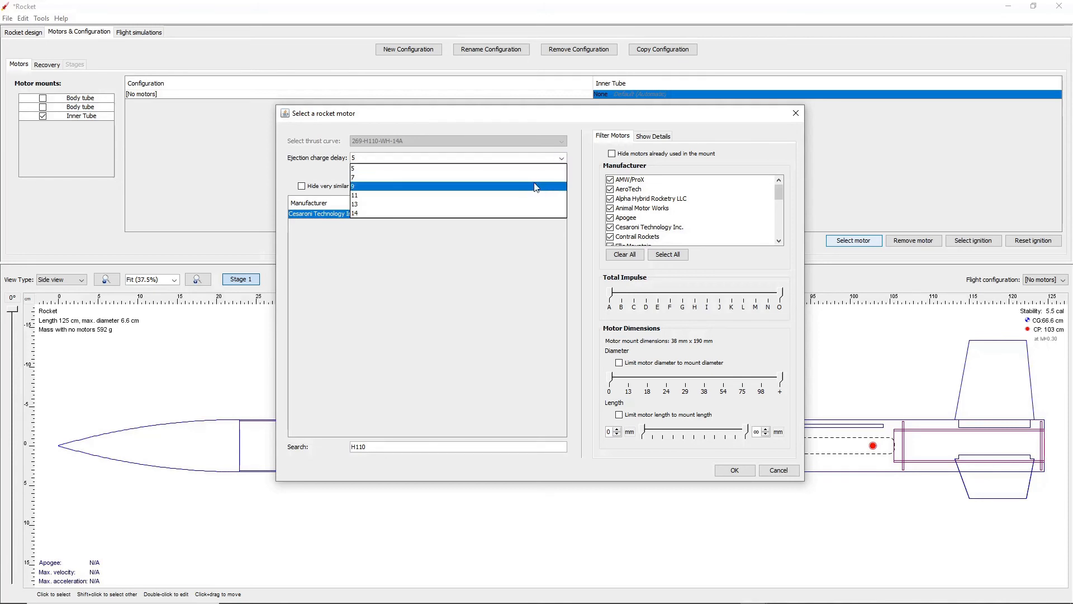
click(516, 214)
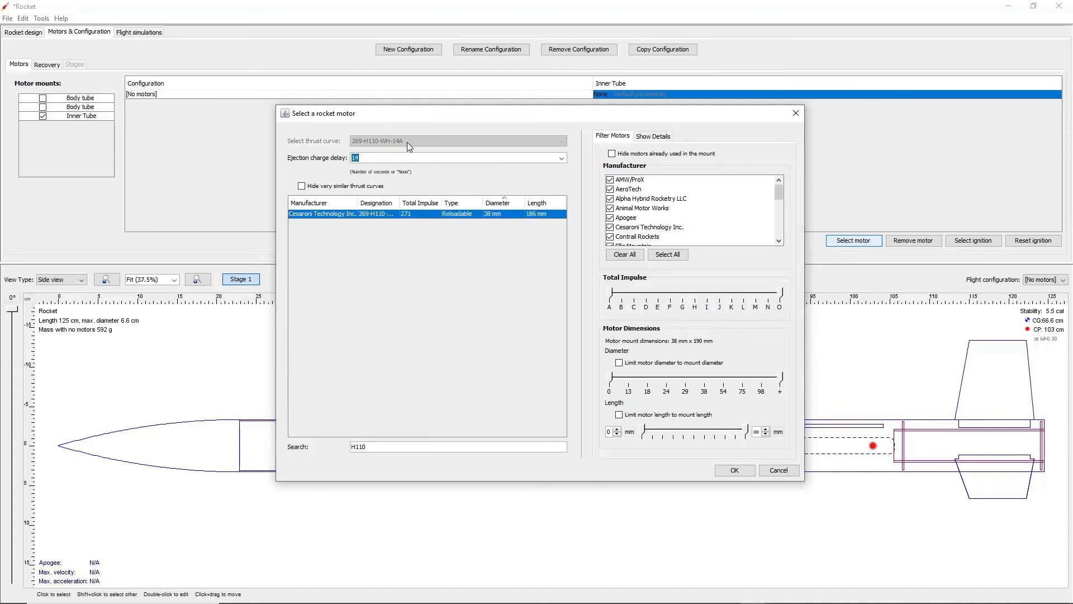
click(376, 155)
click(726, 472)
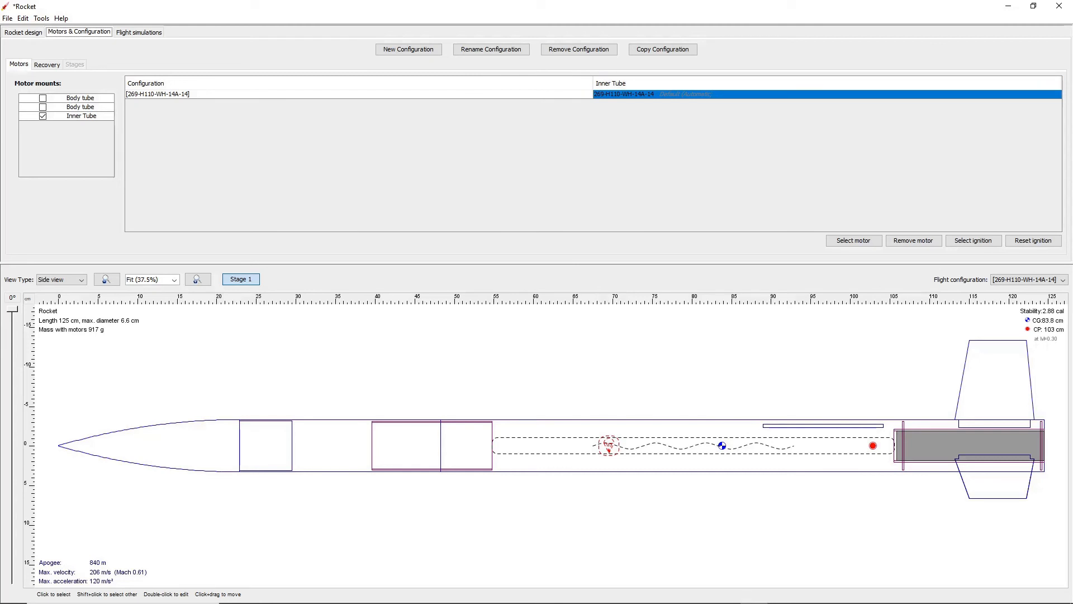
Check the ignition settings of the H110 configuration without changing them, and view its entry in the flight simulations
click(973, 241)
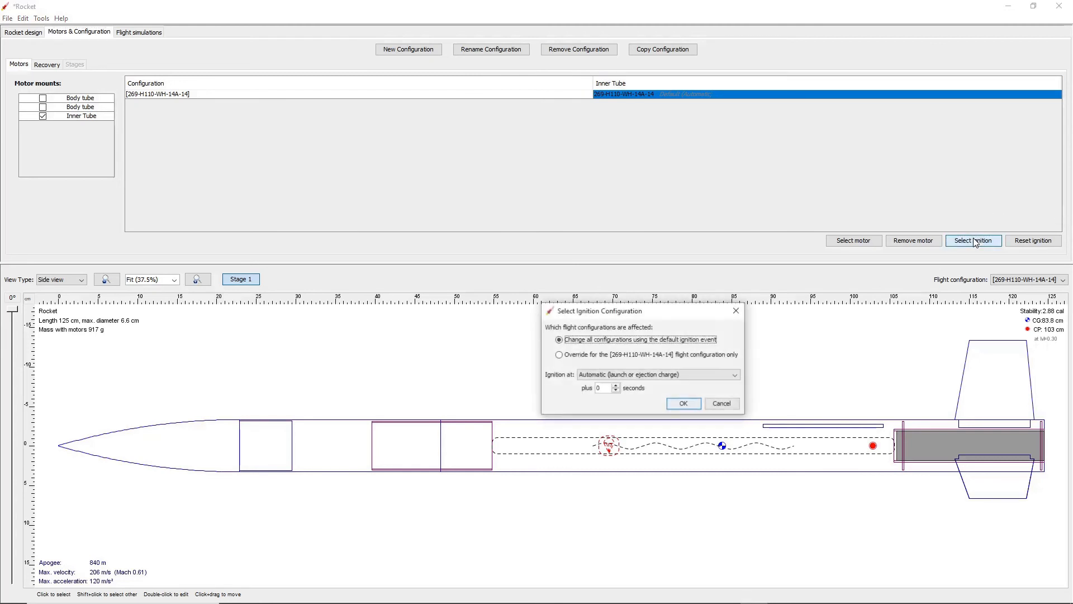
click(737, 312)
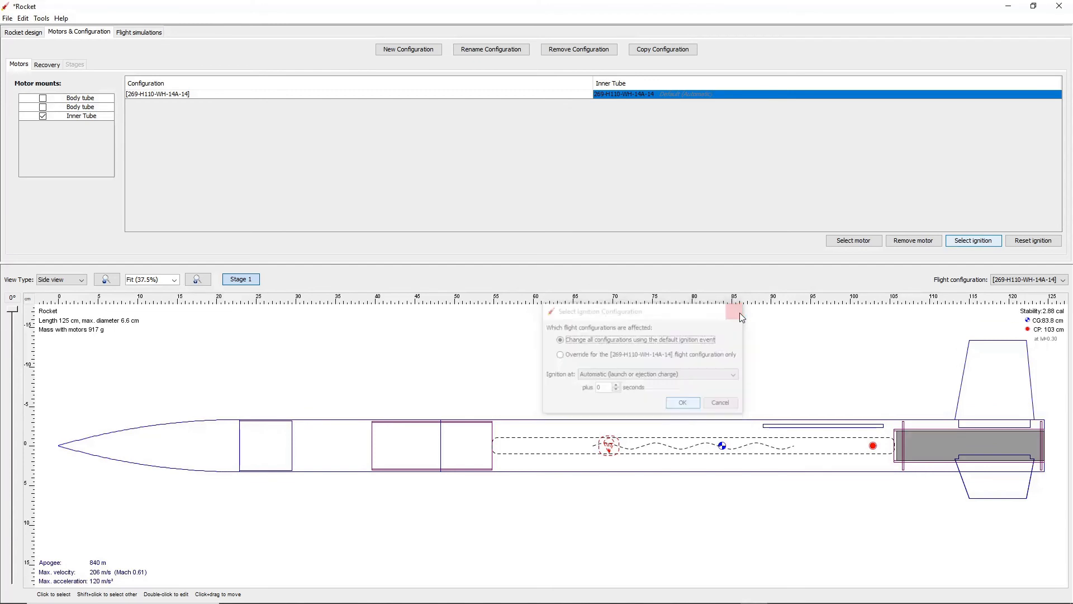
click(157, 33)
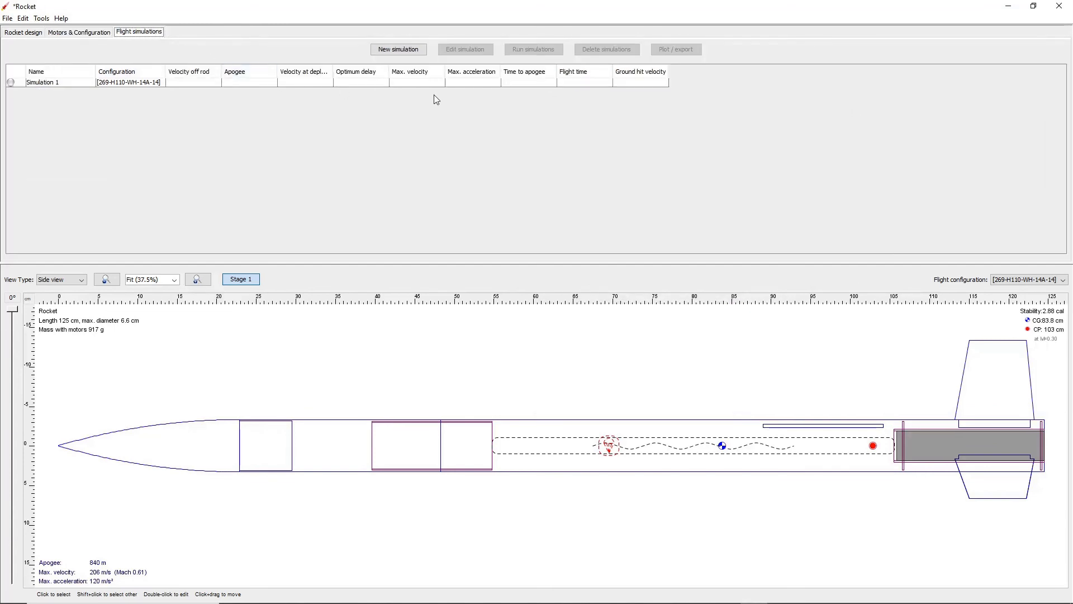
click(276, 83)
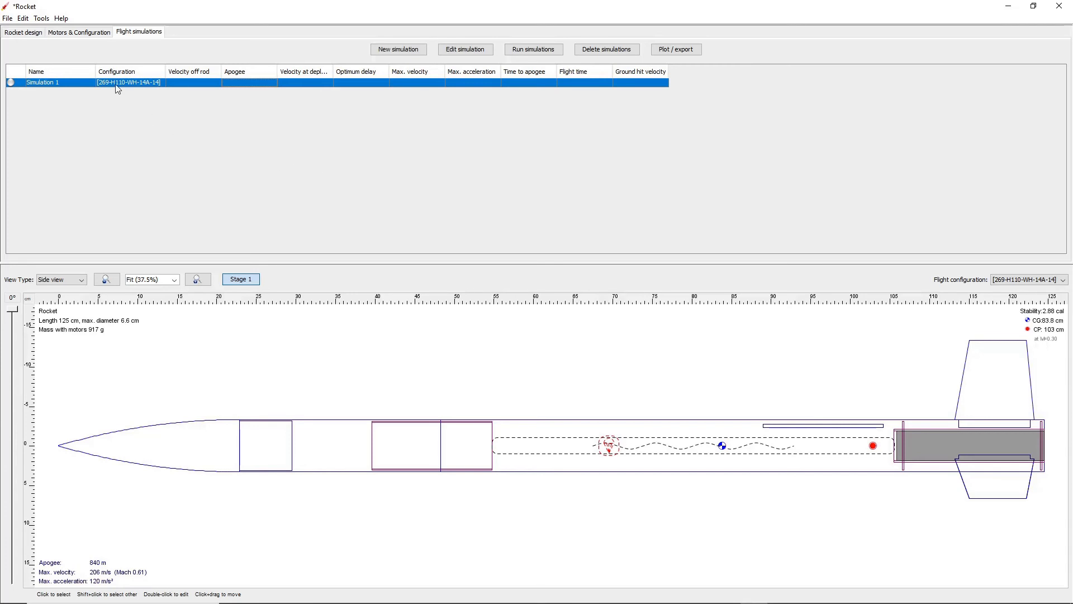
Create a second motor configuration, search for H225, and assign the Cesaroni H225-14A motor with a 14-second delay to the inner tube
click(87, 34)
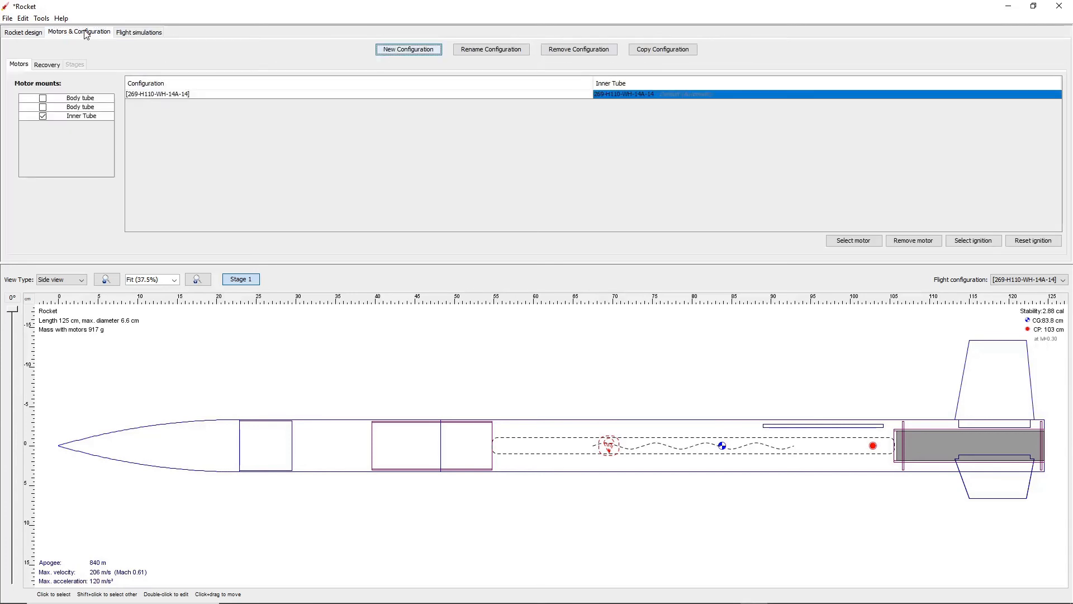
click(428, 50)
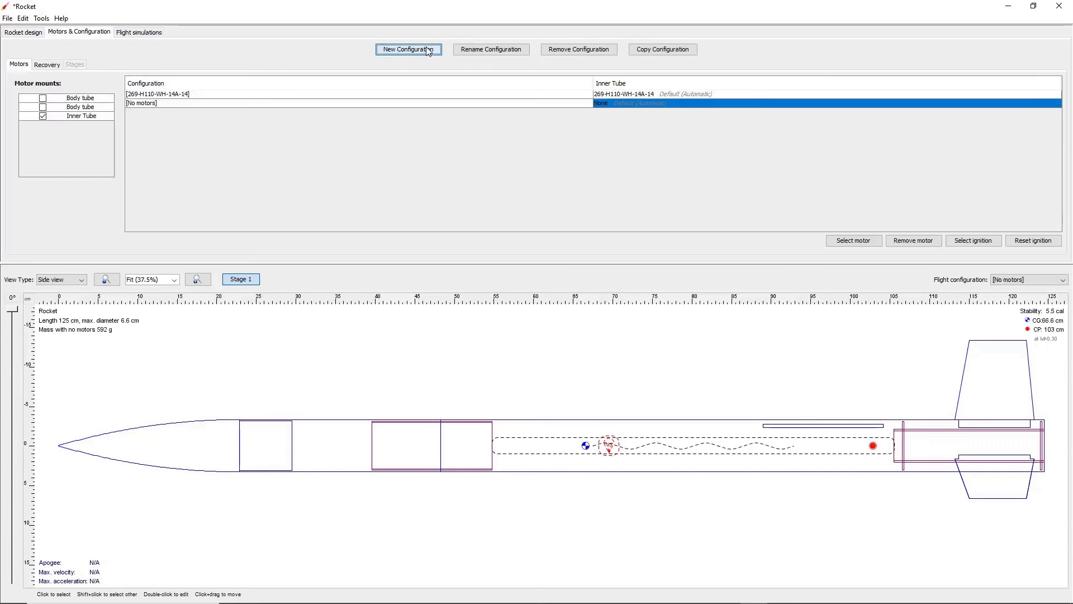
click(841, 244)
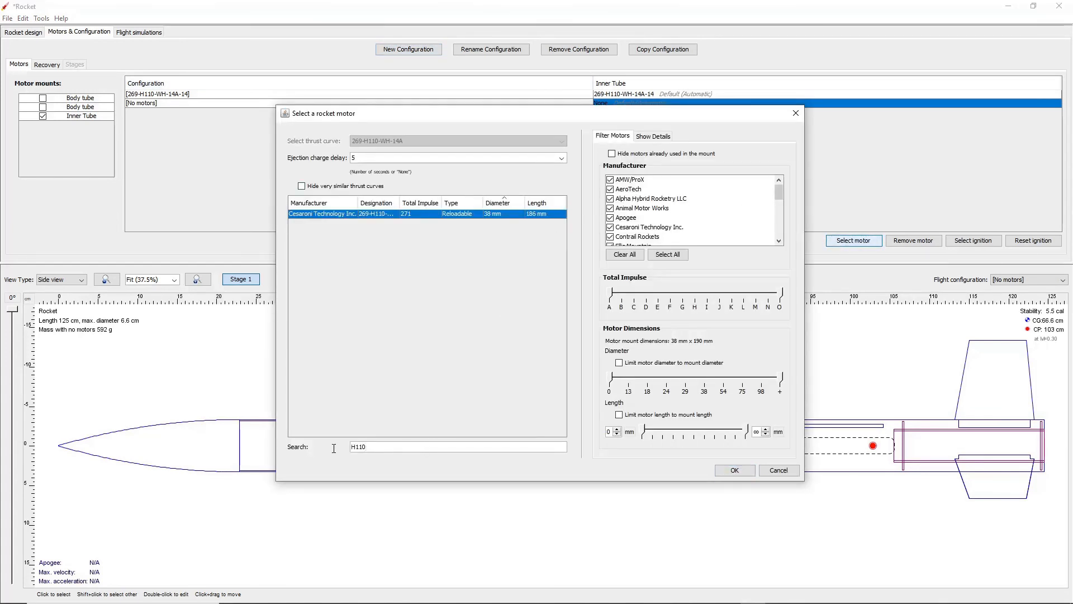
drag(368, 448, 356, 449)
text(225)
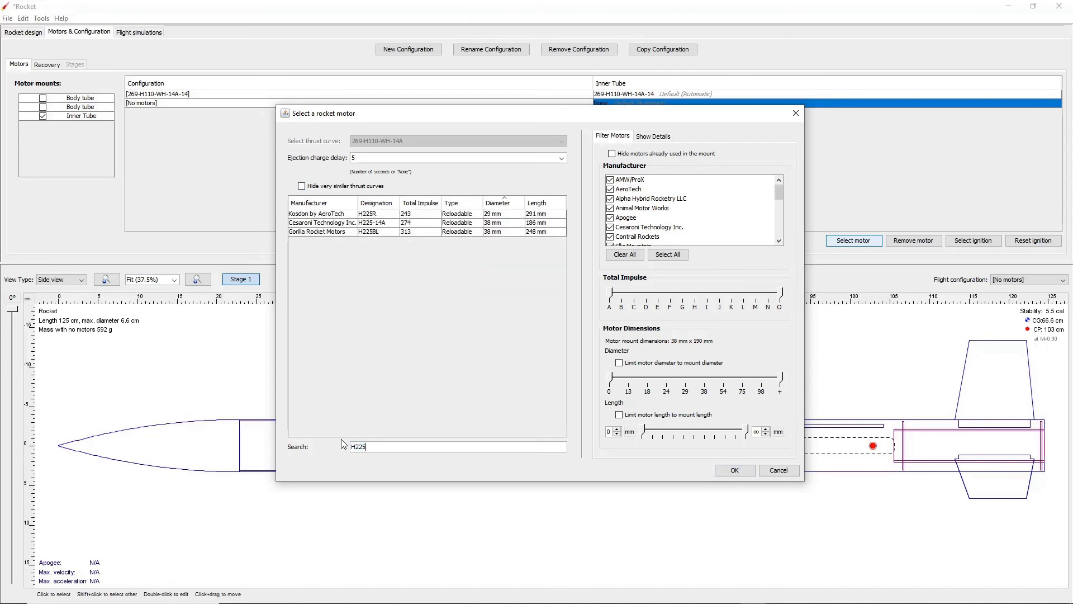
click(344, 224)
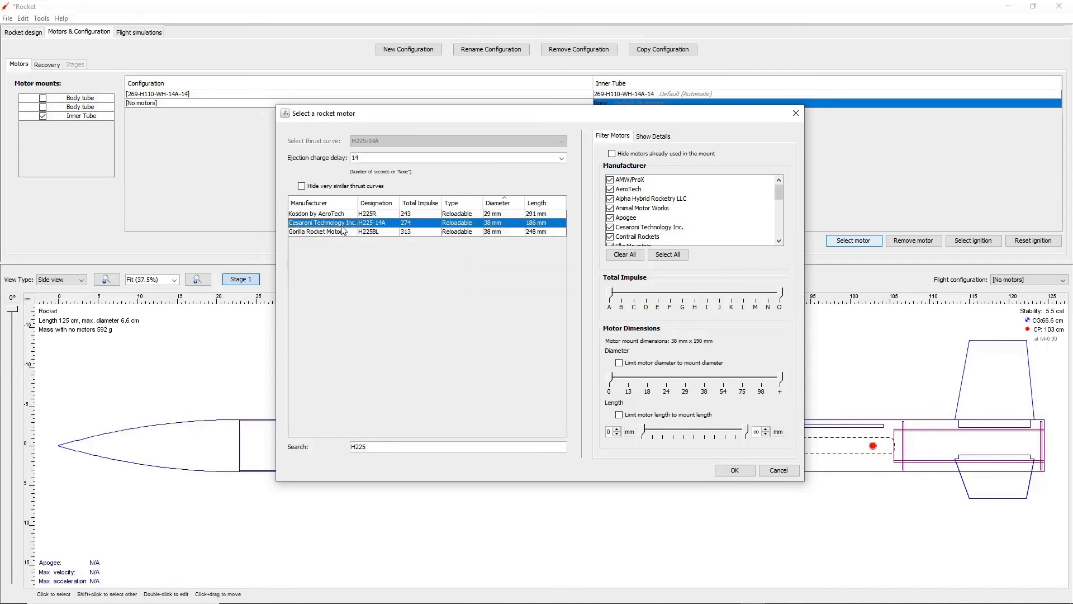
click(731, 471)
Select both the H110 and H225 simulations in the flight simulations list
click(134, 32)
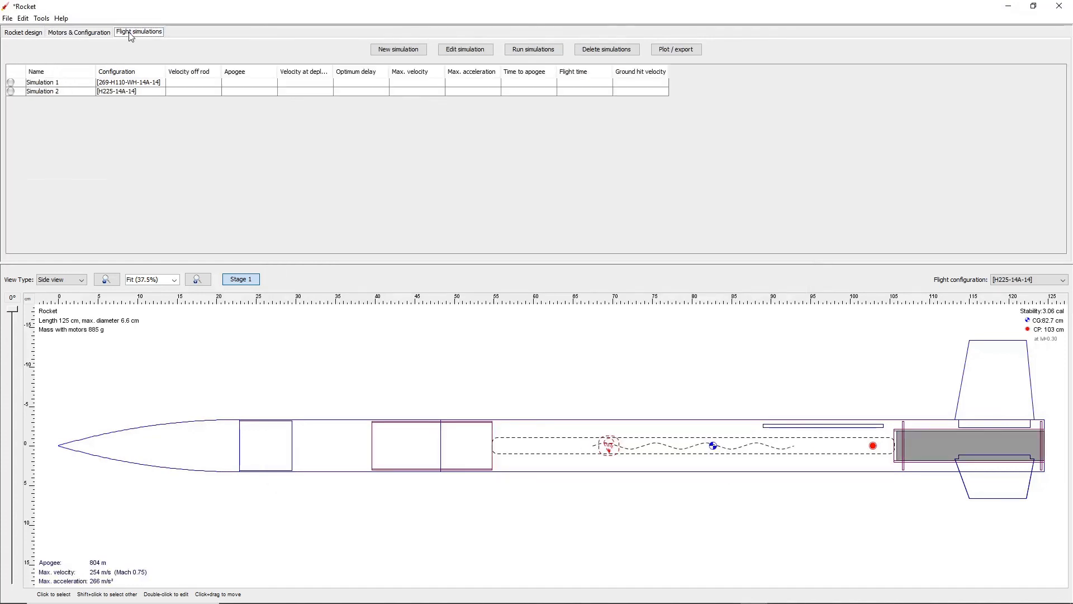
click(128, 92)
shift+click(131, 82)
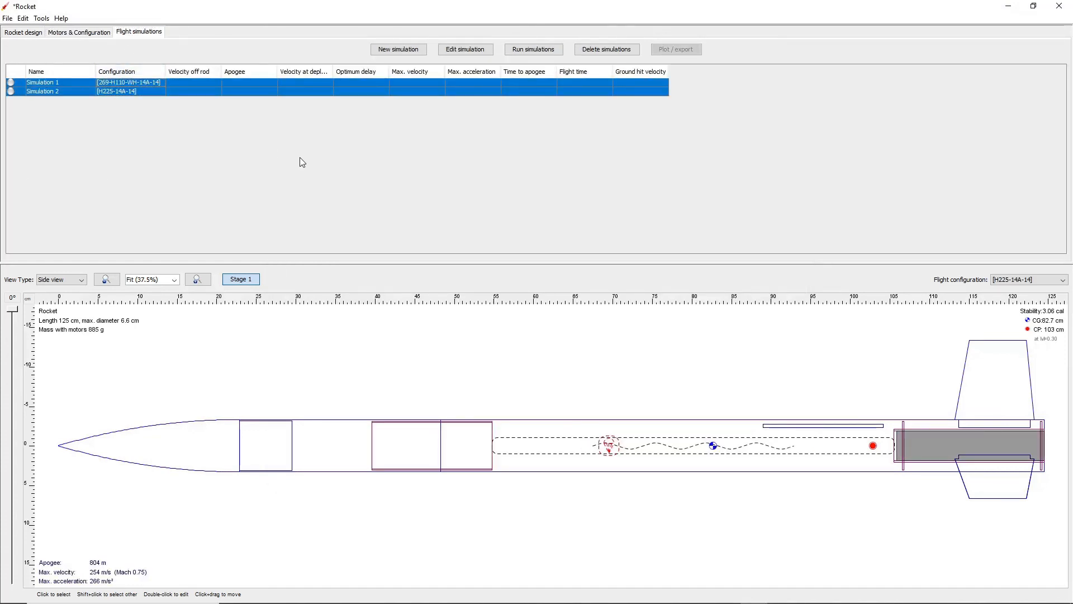
Review the wind, launch site and launch rod preferences, and switch the launch rod length unit to feet
click(23, 18)
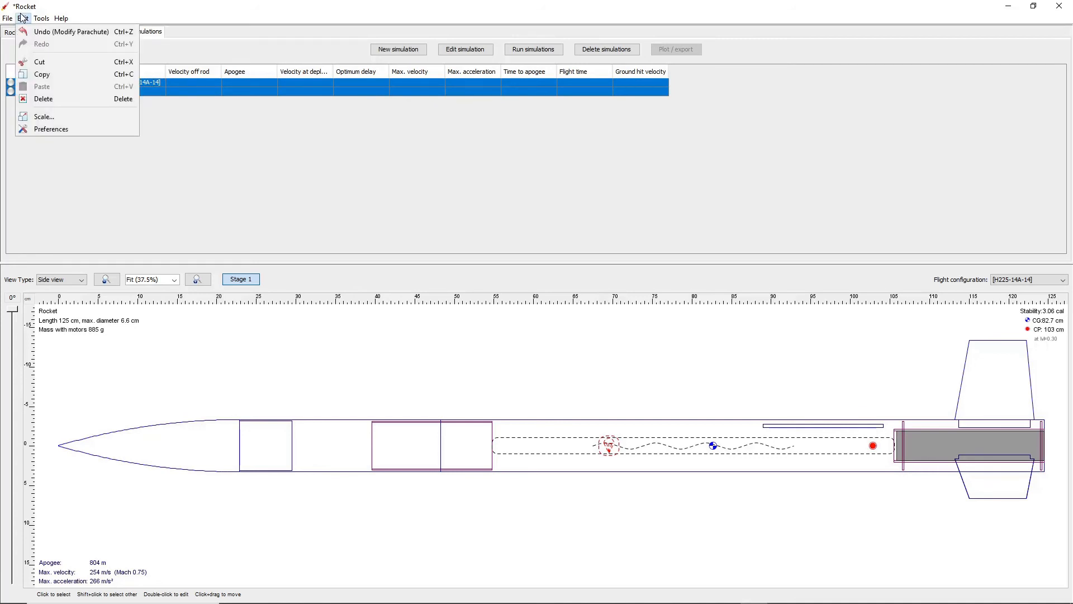
click(72, 129)
drag(242, 137, 490, 162)
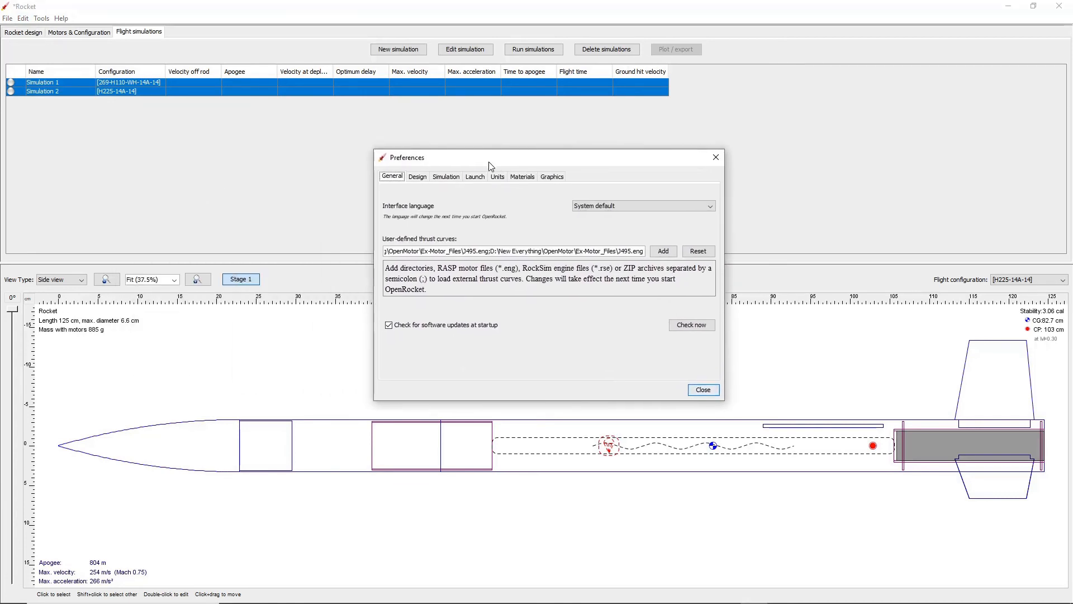
click(474, 178)
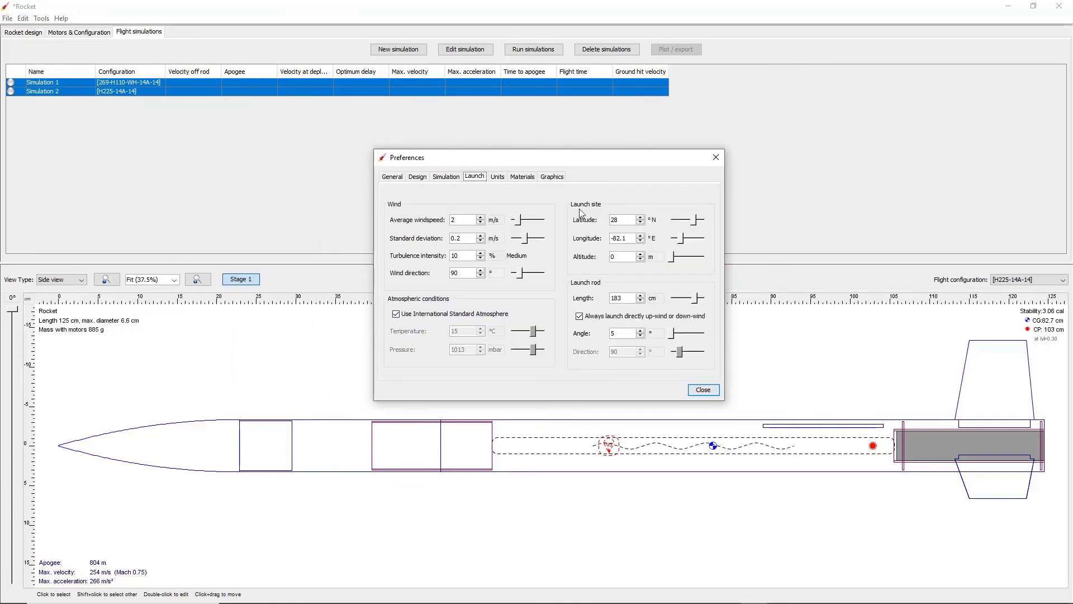
click(624, 220)
click(650, 298)
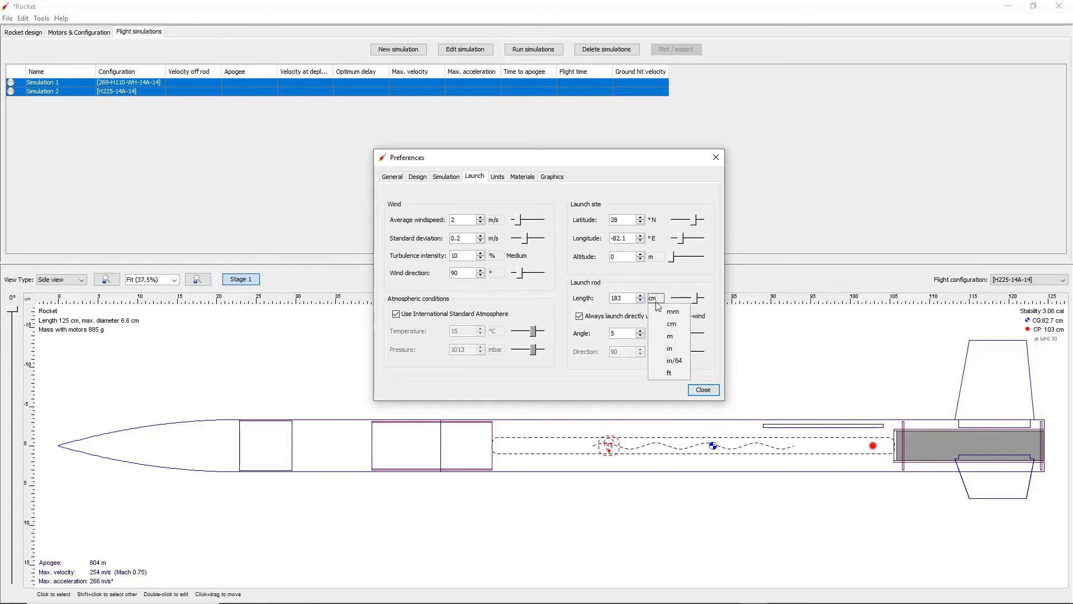
click(673, 371)
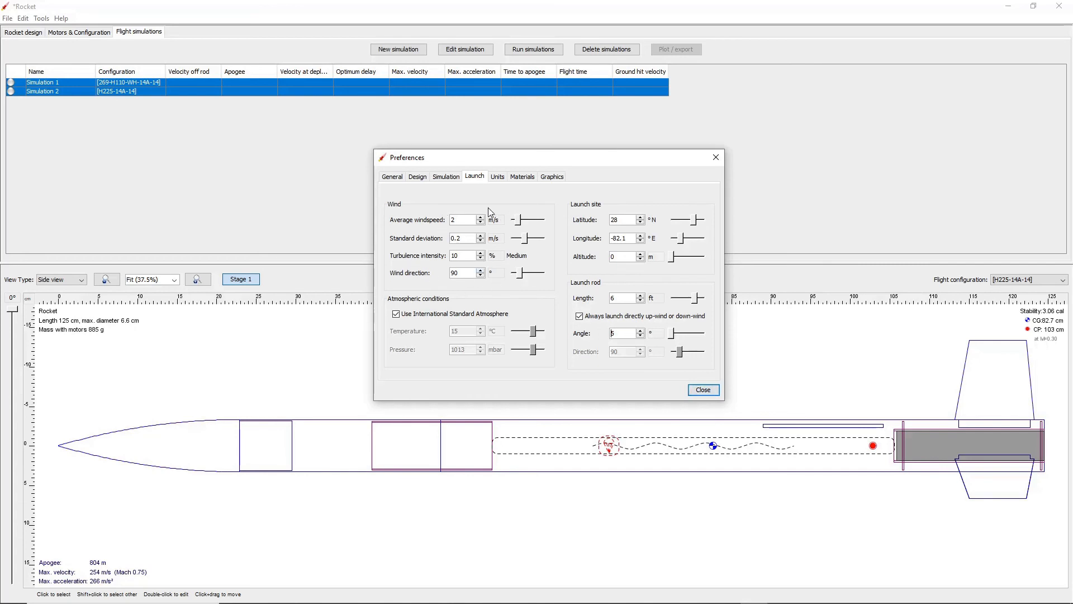
Try the default imperial units, restore the default metric units, and check the materials list before closing the preferences
click(495, 177)
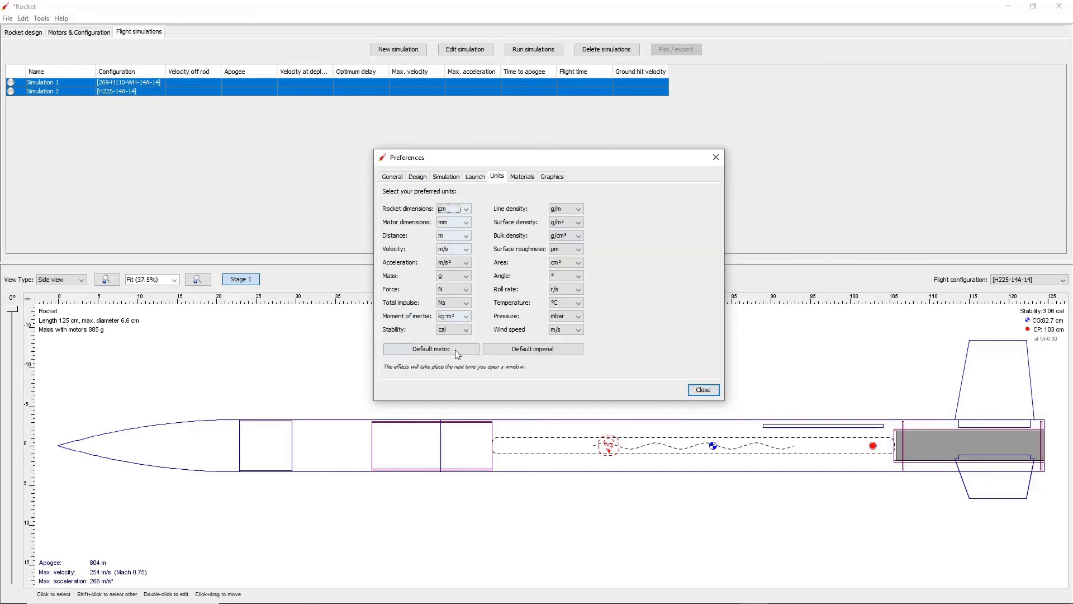
click(514, 351)
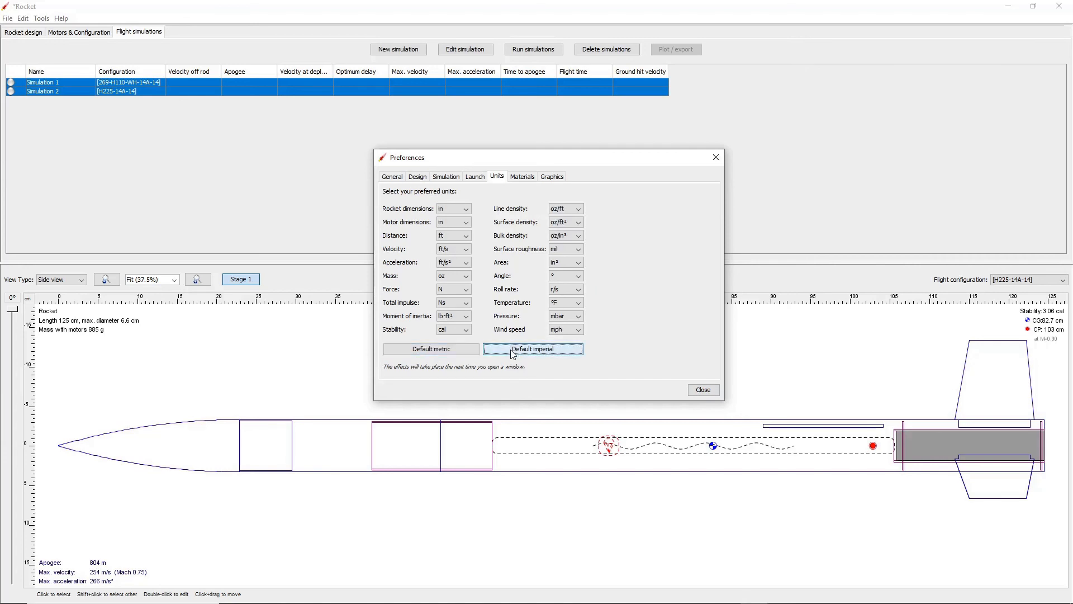
click(462, 351)
click(525, 178)
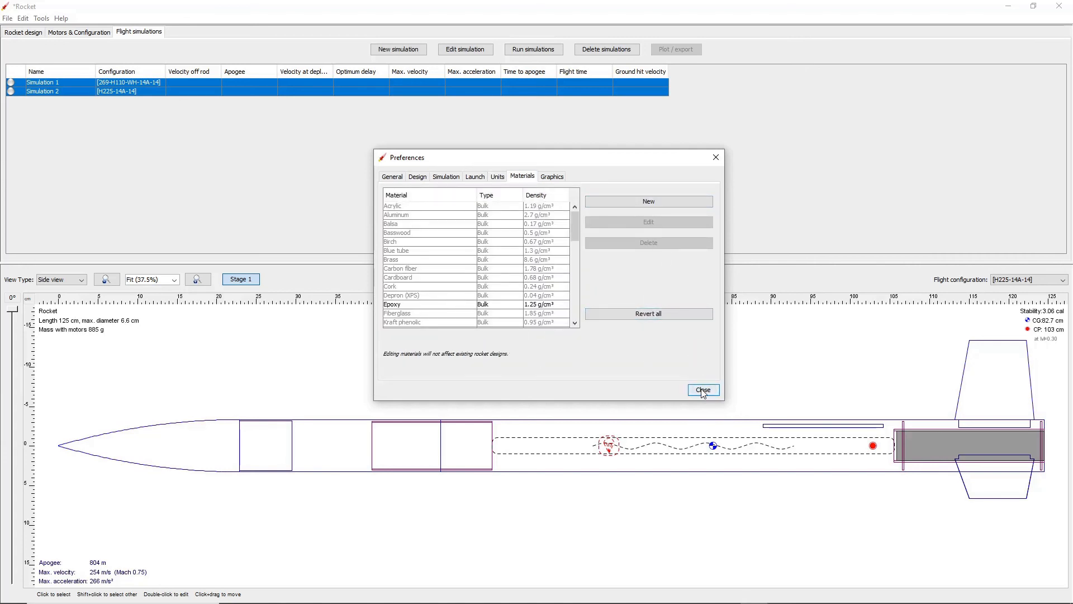
click(703, 391)
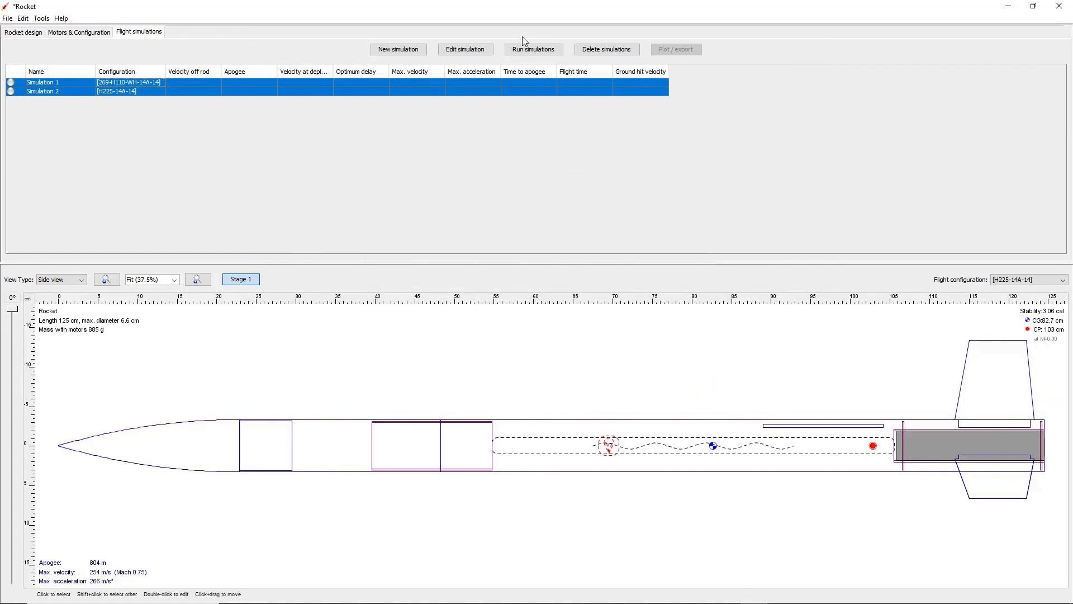
Run both selected simulations, and view the vertical motion vs. time plot for Simulation 1
click(533, 52)
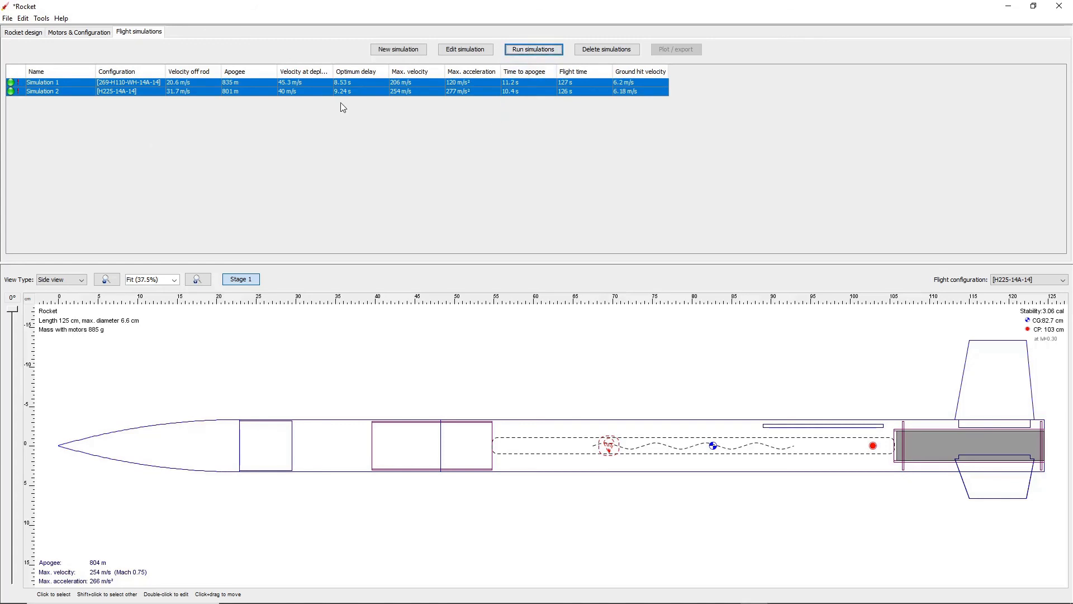
click(311, 83)
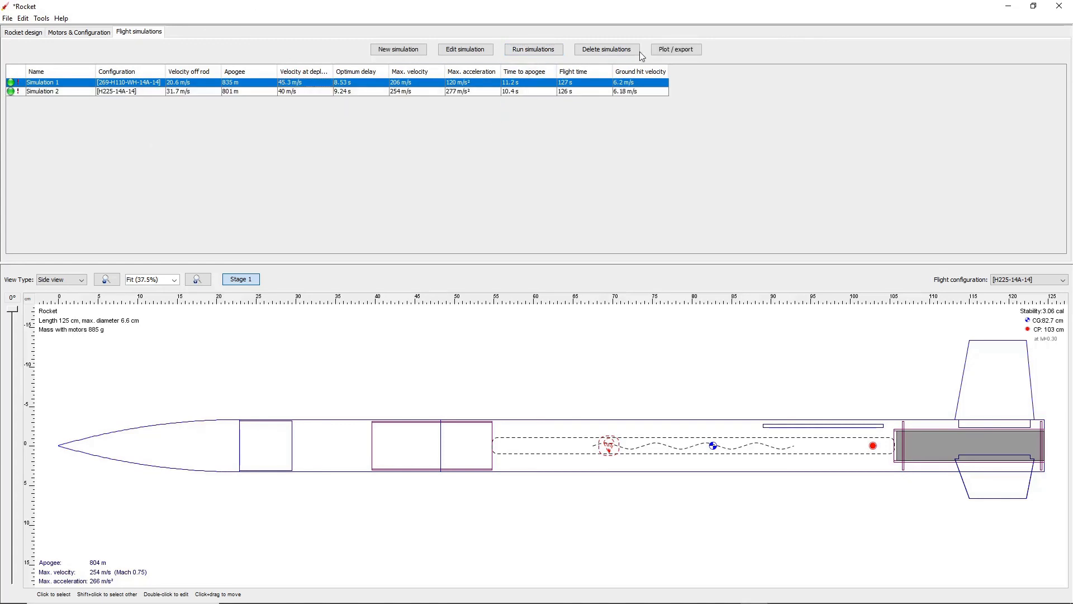
click(691, 50)
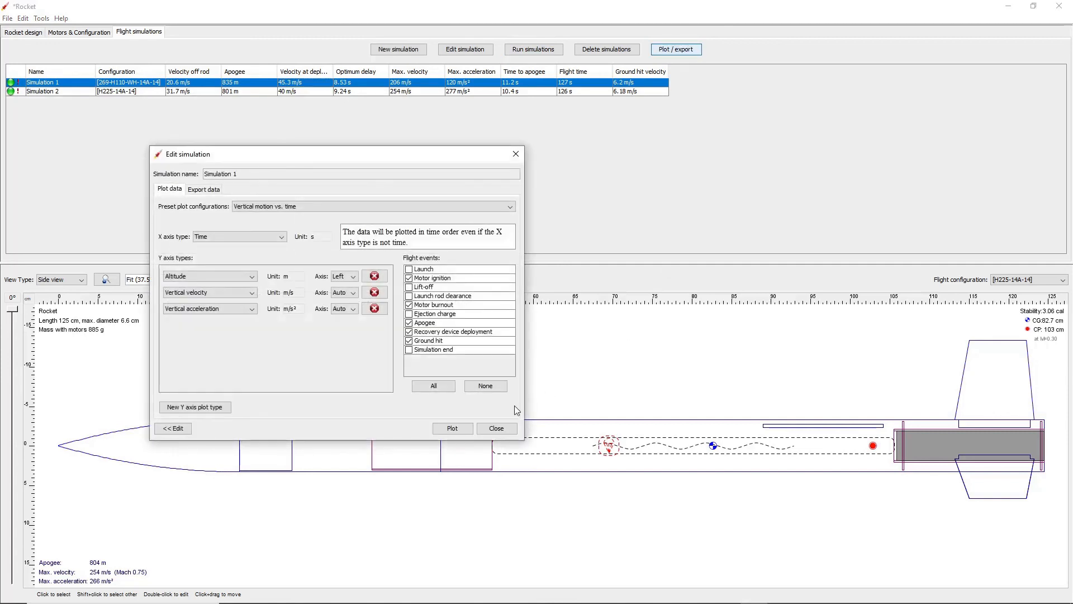
click(468, 432)
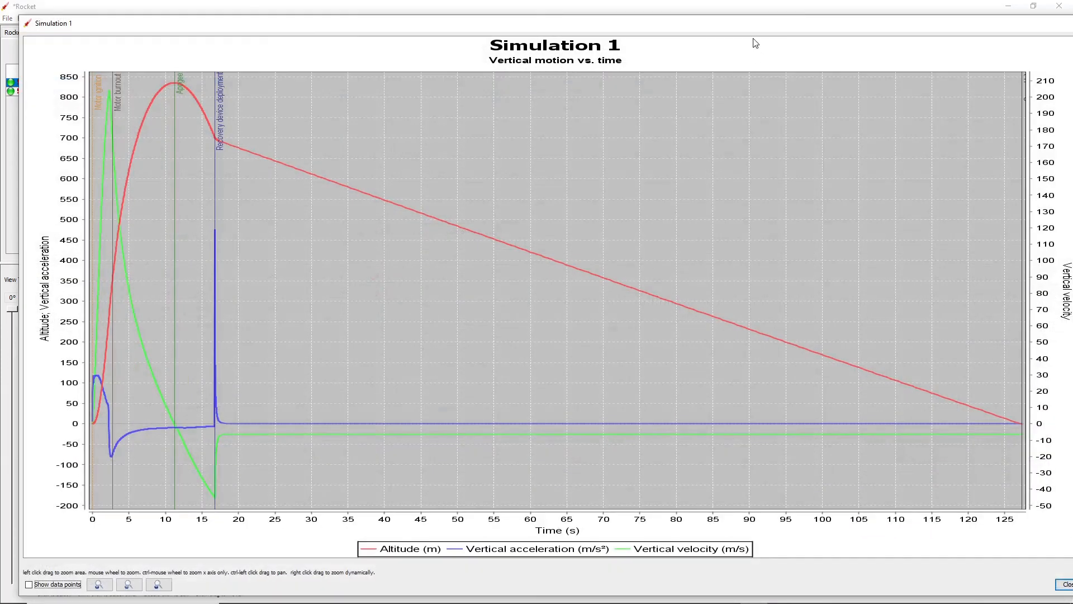
drag(735, 24, 703, 14)
click(1038, 573)
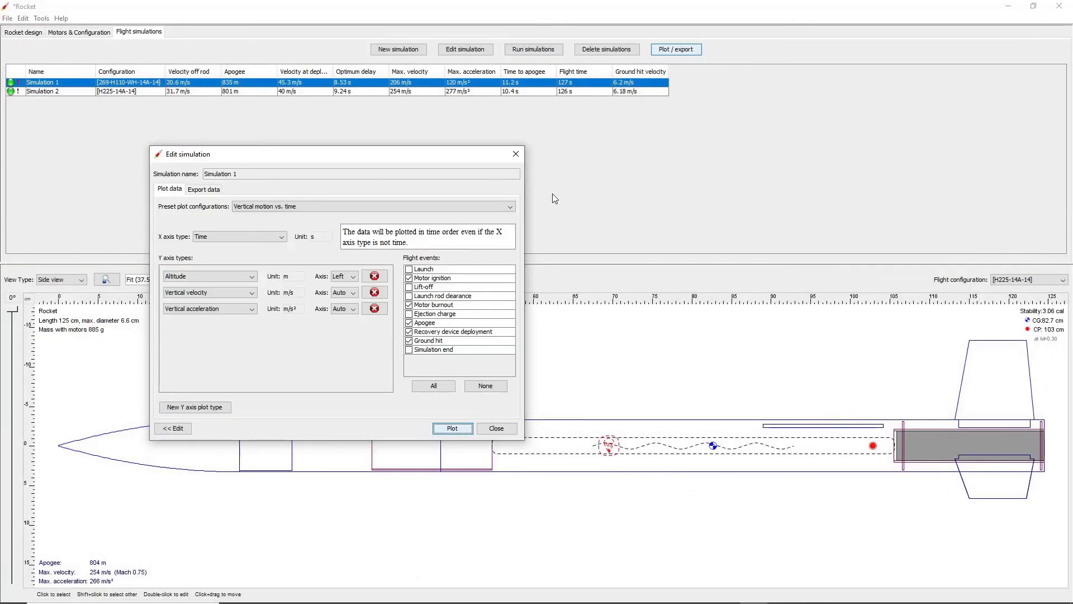
click(516, 154)
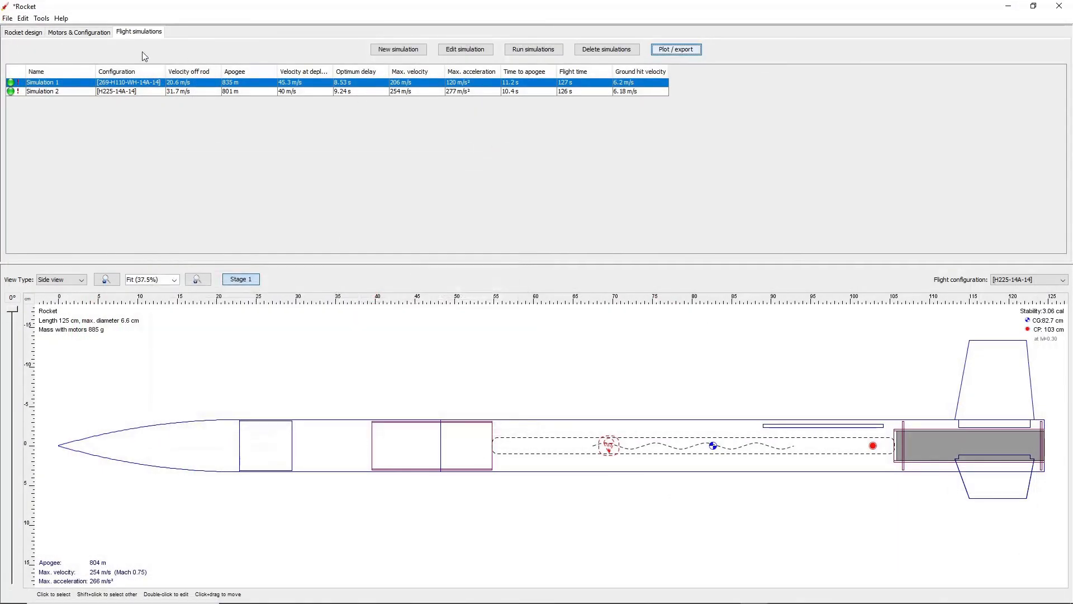
Return to the rocket design and examine the component analysis of the rocket, closing it when done
click(32, 31)
click(41, 19)
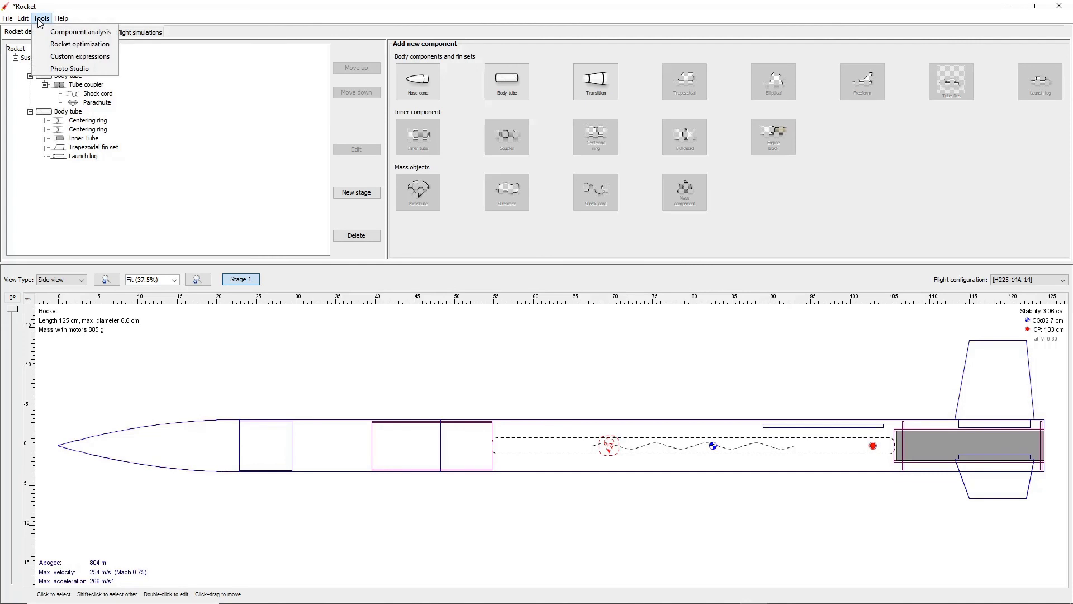
click(62, 34)
drag(292, 25, 621, 152)
mouse_move(459, 184)
mouse_down()
mouse_move(528, 190)
mouse_move(444, 192)
mouse_move(506, 170)
mouse_up()
click(757, 401)
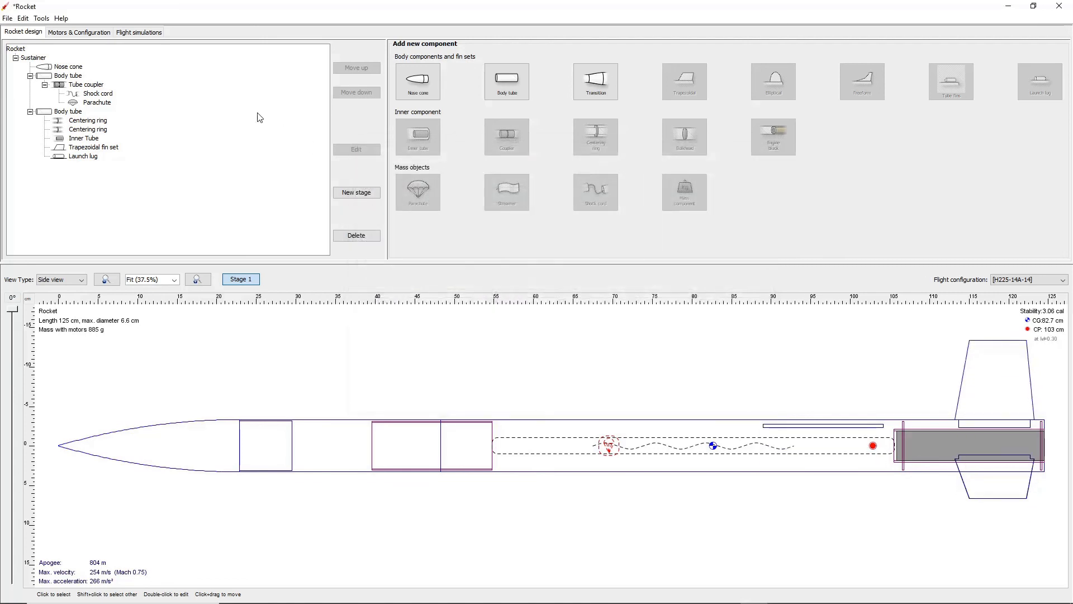
Run a rocket optimization for maximum apogee altitude on Simulation 1, using the trapezoidal fin set's root chord as the parameter
click(41, 19)
click(62, 44)
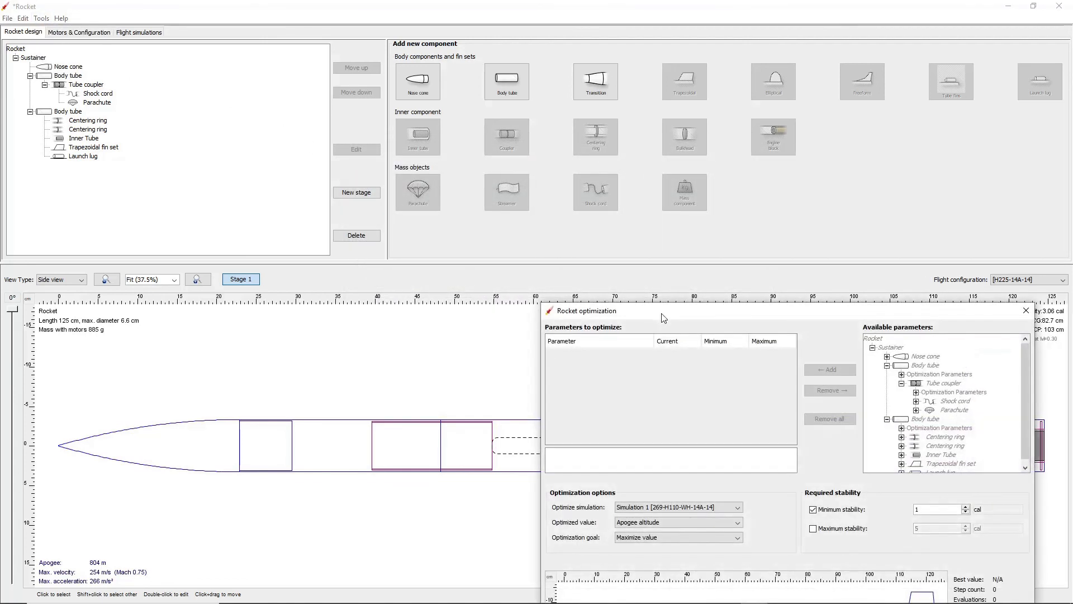
drag(663, 318, 388, 105)
scroll(663, 195, down, 1)
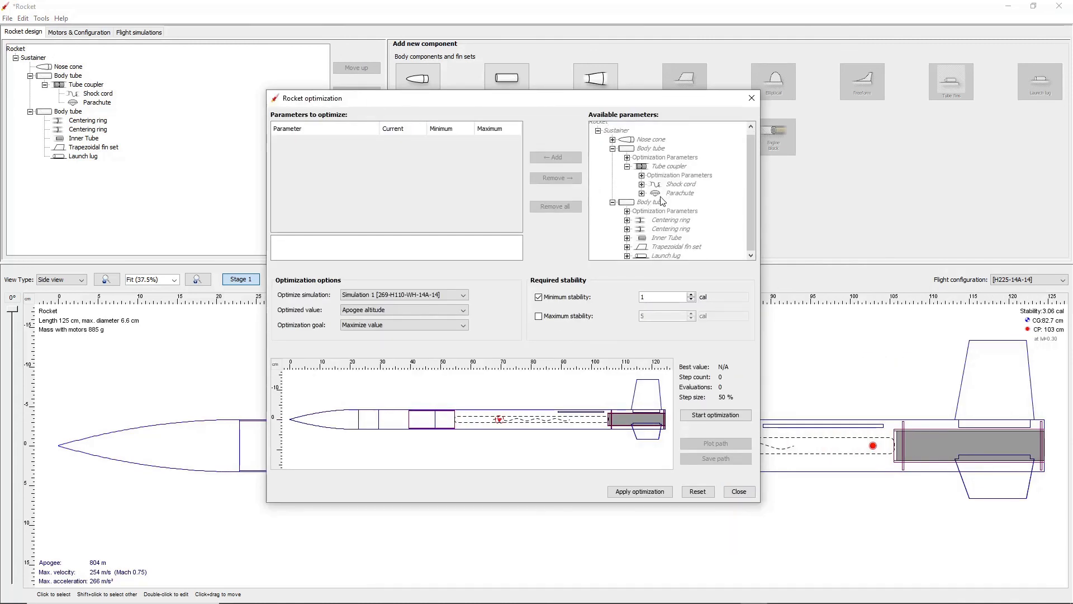
click(627, 247)
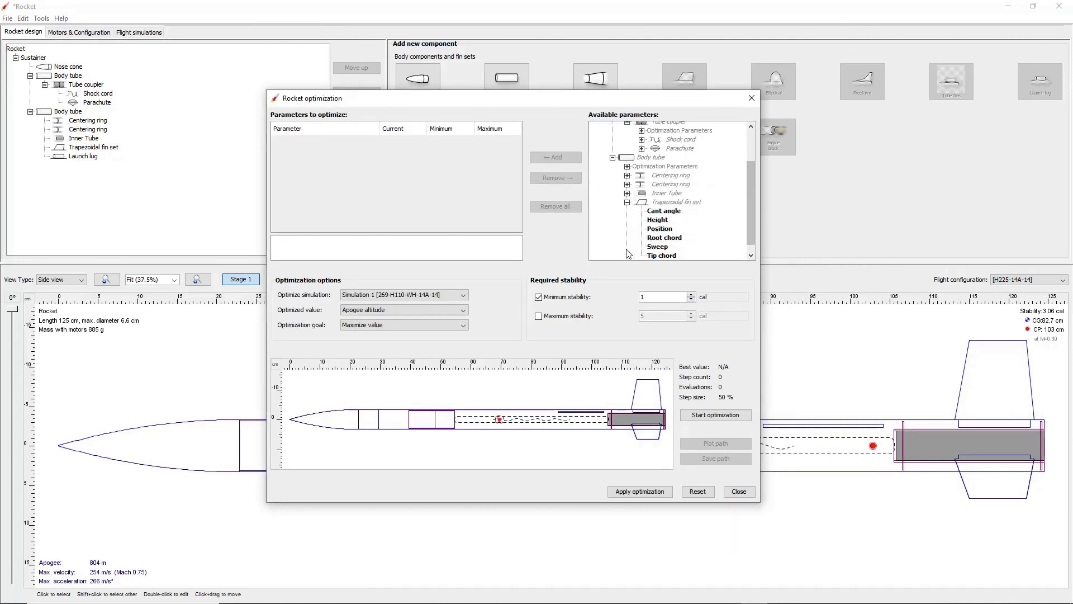
click(666, 238)
click(561, 159)
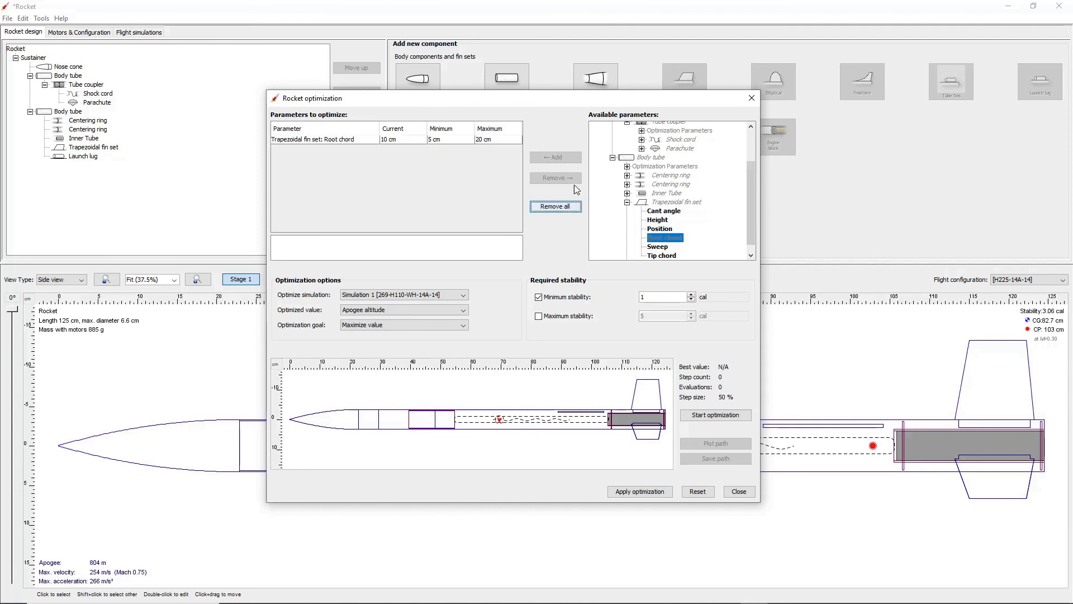
click(727, 416)
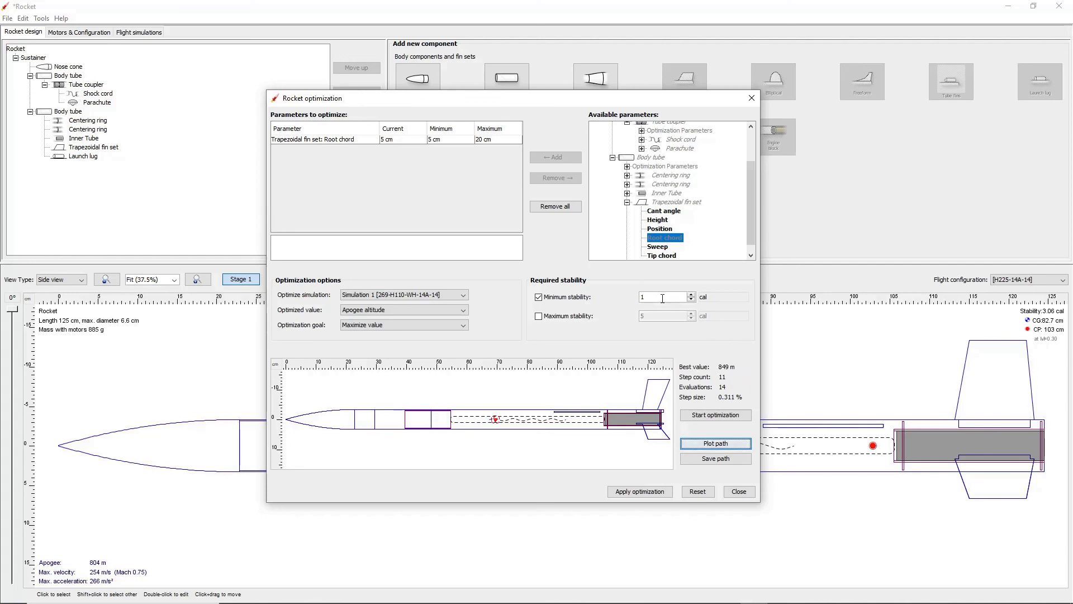
Set the minimum required stability to 2 cal, select the root chord parameter, and close the optimization without applying it
click(652, 295)
key(BackSpace)
text(2)
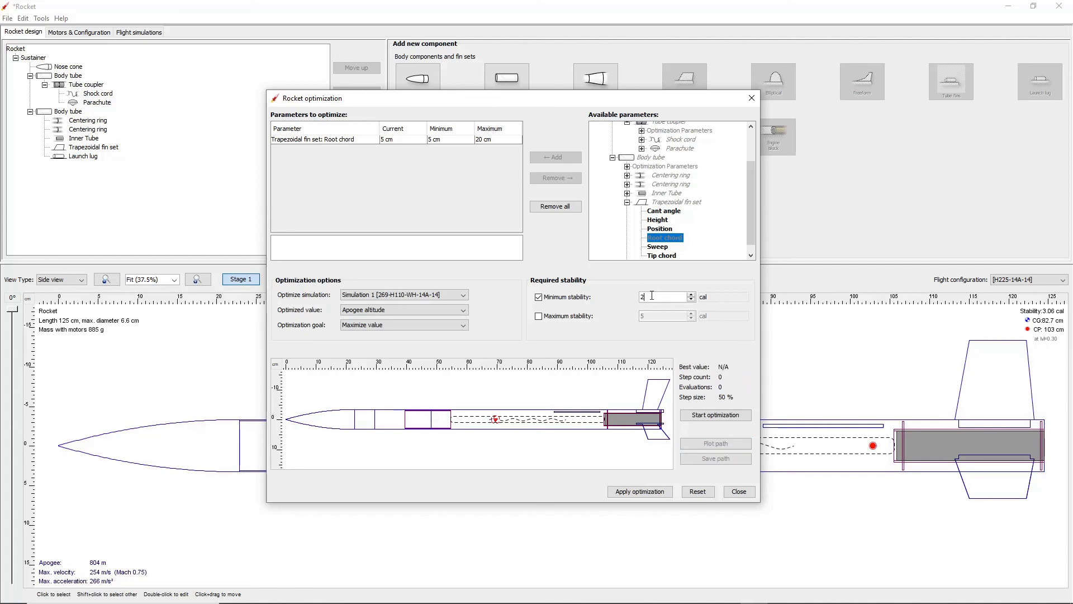
click(489, 139)
click(454, 139)
click(412, 142)
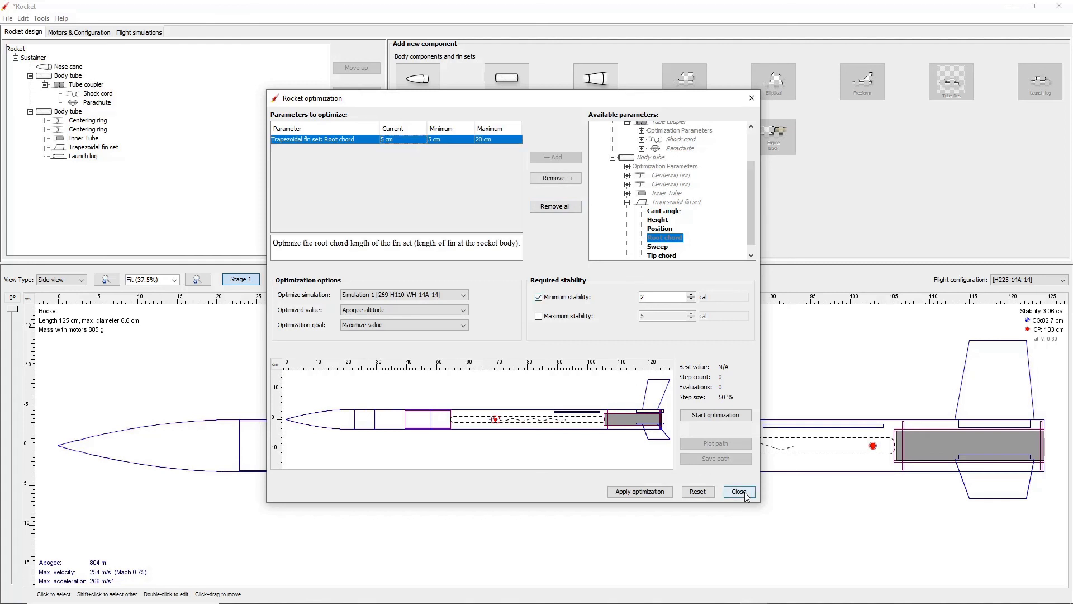
click(739, 492)
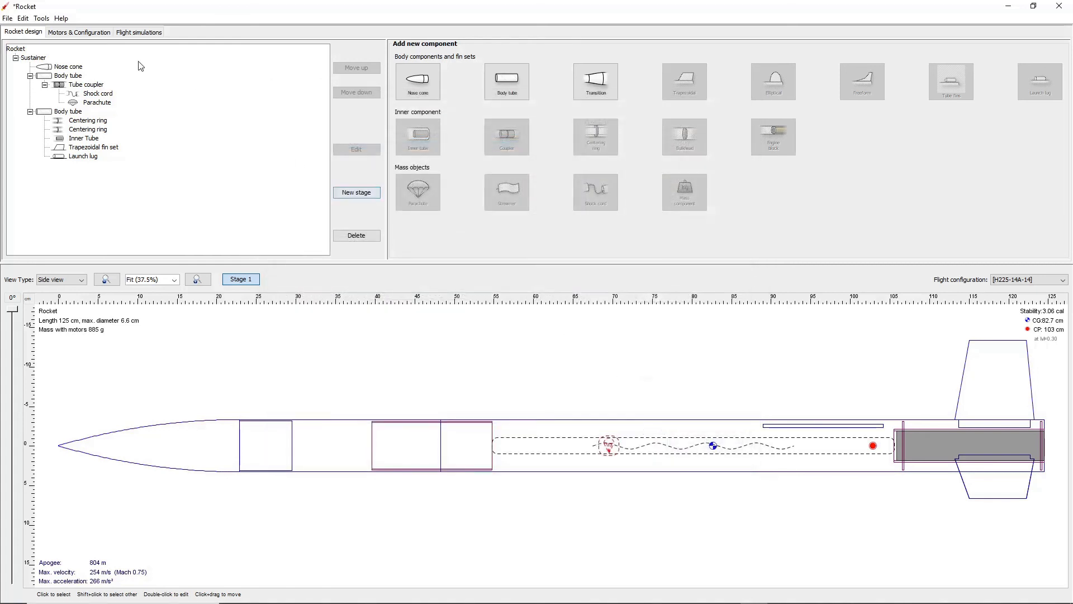
View the rocket in Photo Studio with the smoke and flame effects enabled, then close the studio
click(41, 18)
click(63, 68)
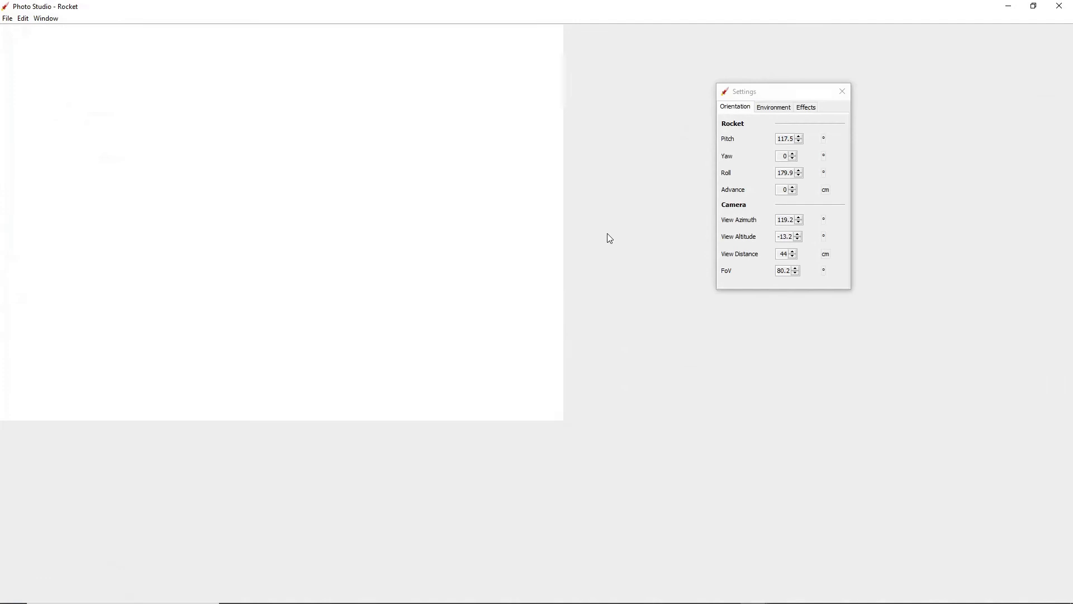
click(800, 112)
click(801, 137)
click(801, 169)
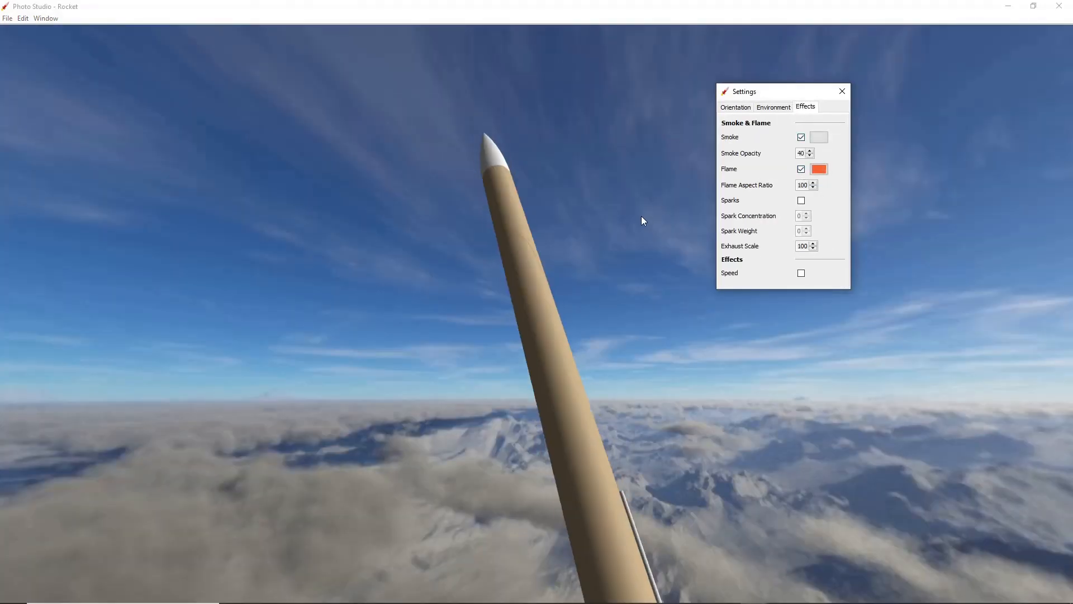
click(1059, 6)
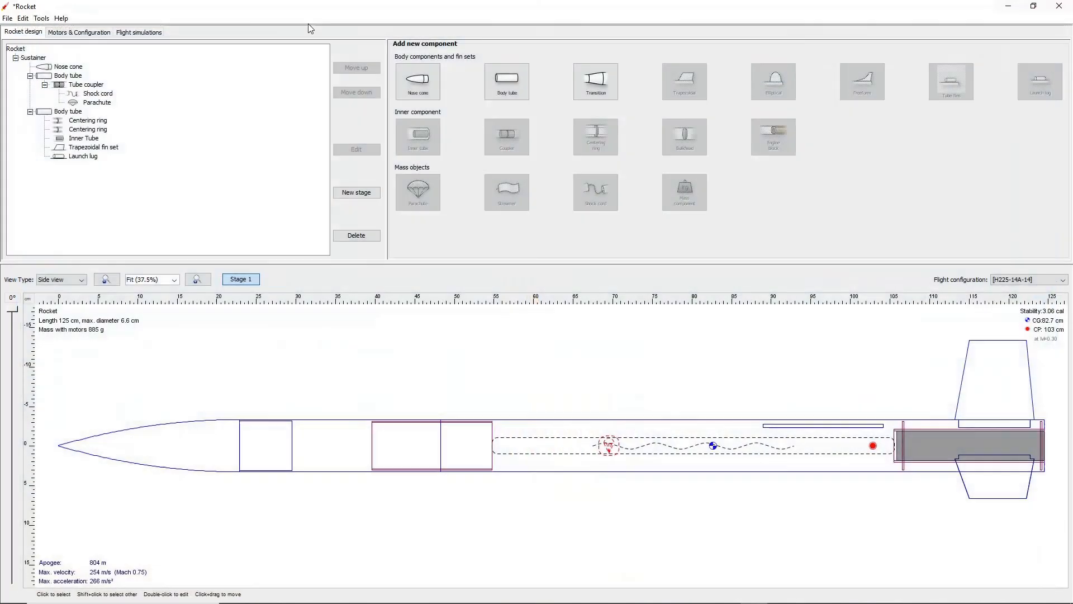
Open the guided tours and start the Introduction tour
click(7, 18)
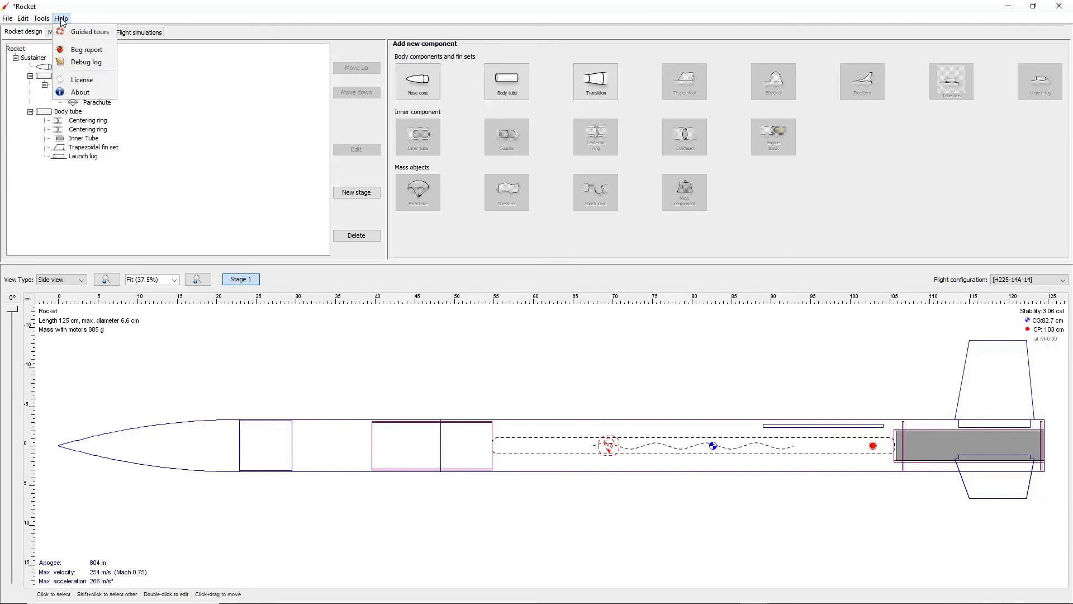
click(69, 32)
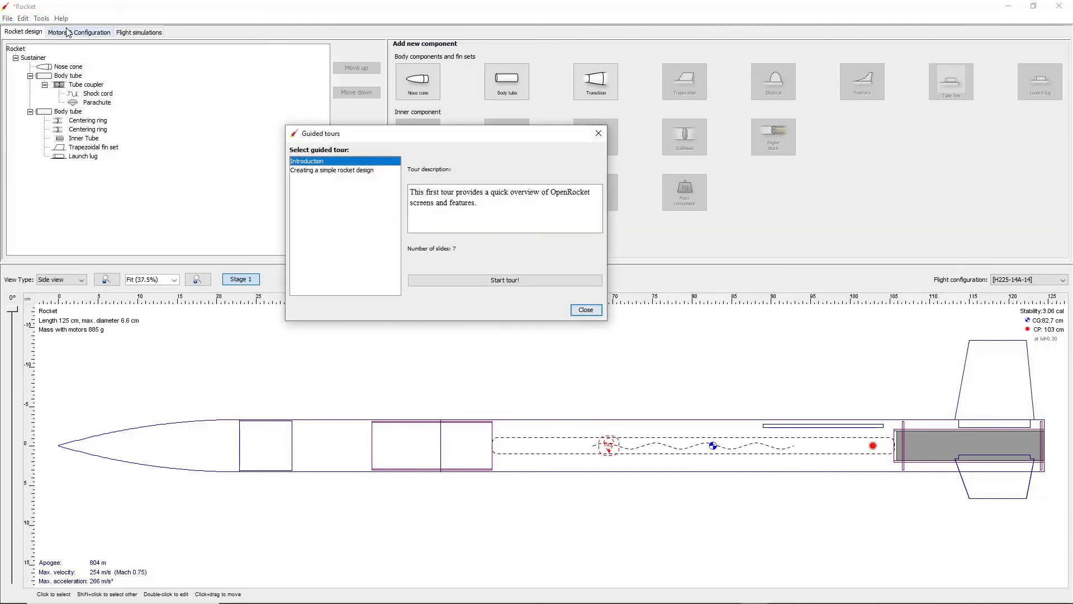
click(425, 281)
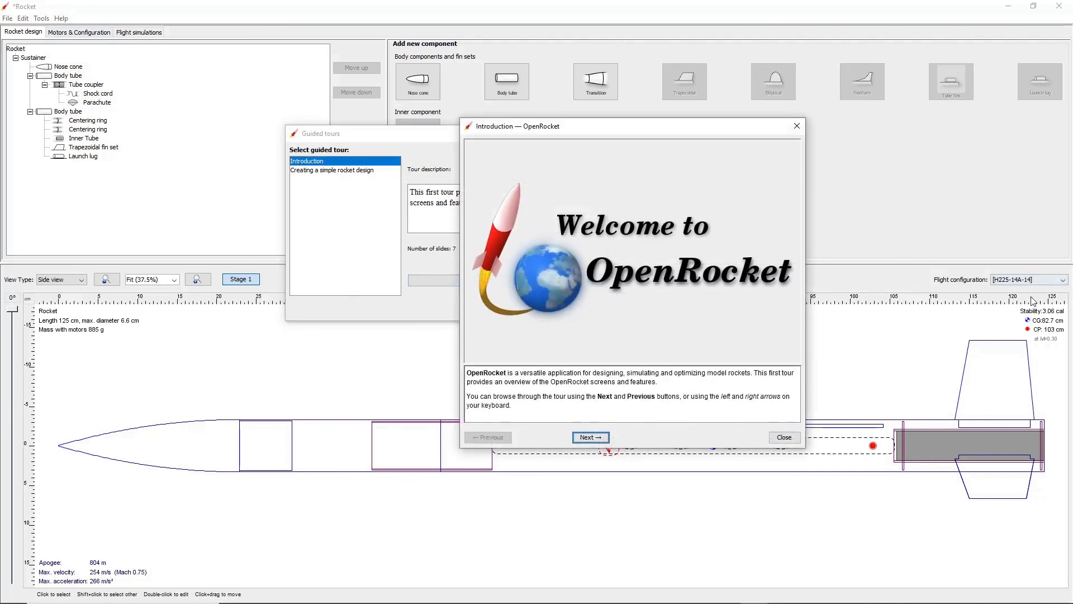